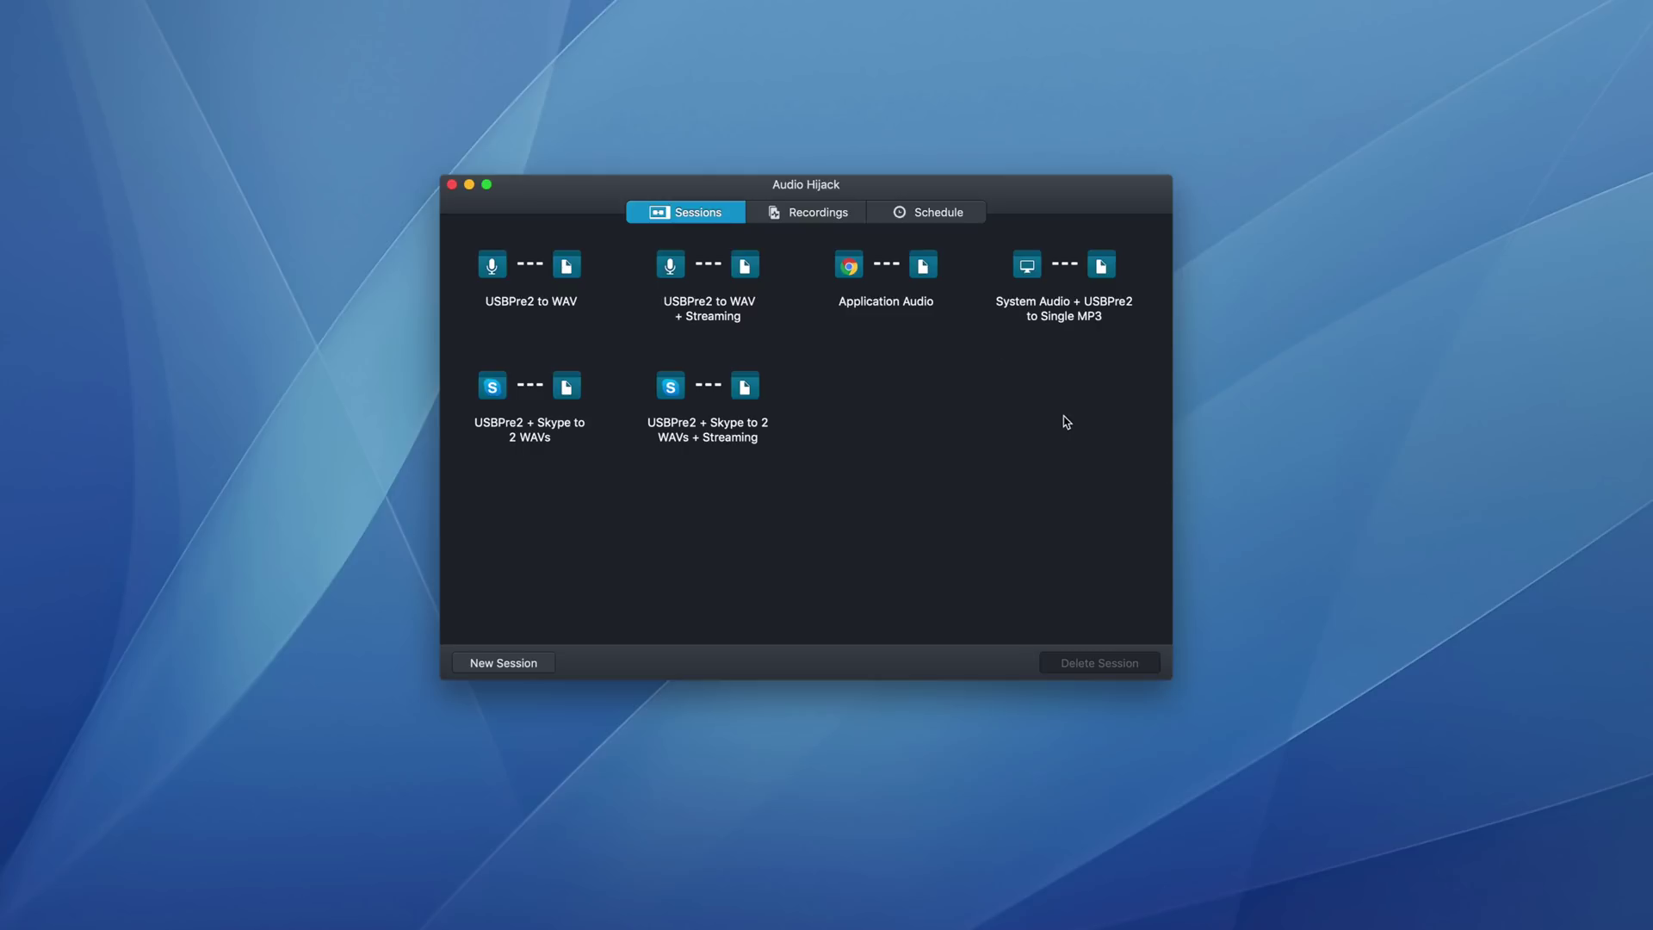
Browse the six saved sessions, selecting each in turn, then clear the selection.
left_click(551, 273)
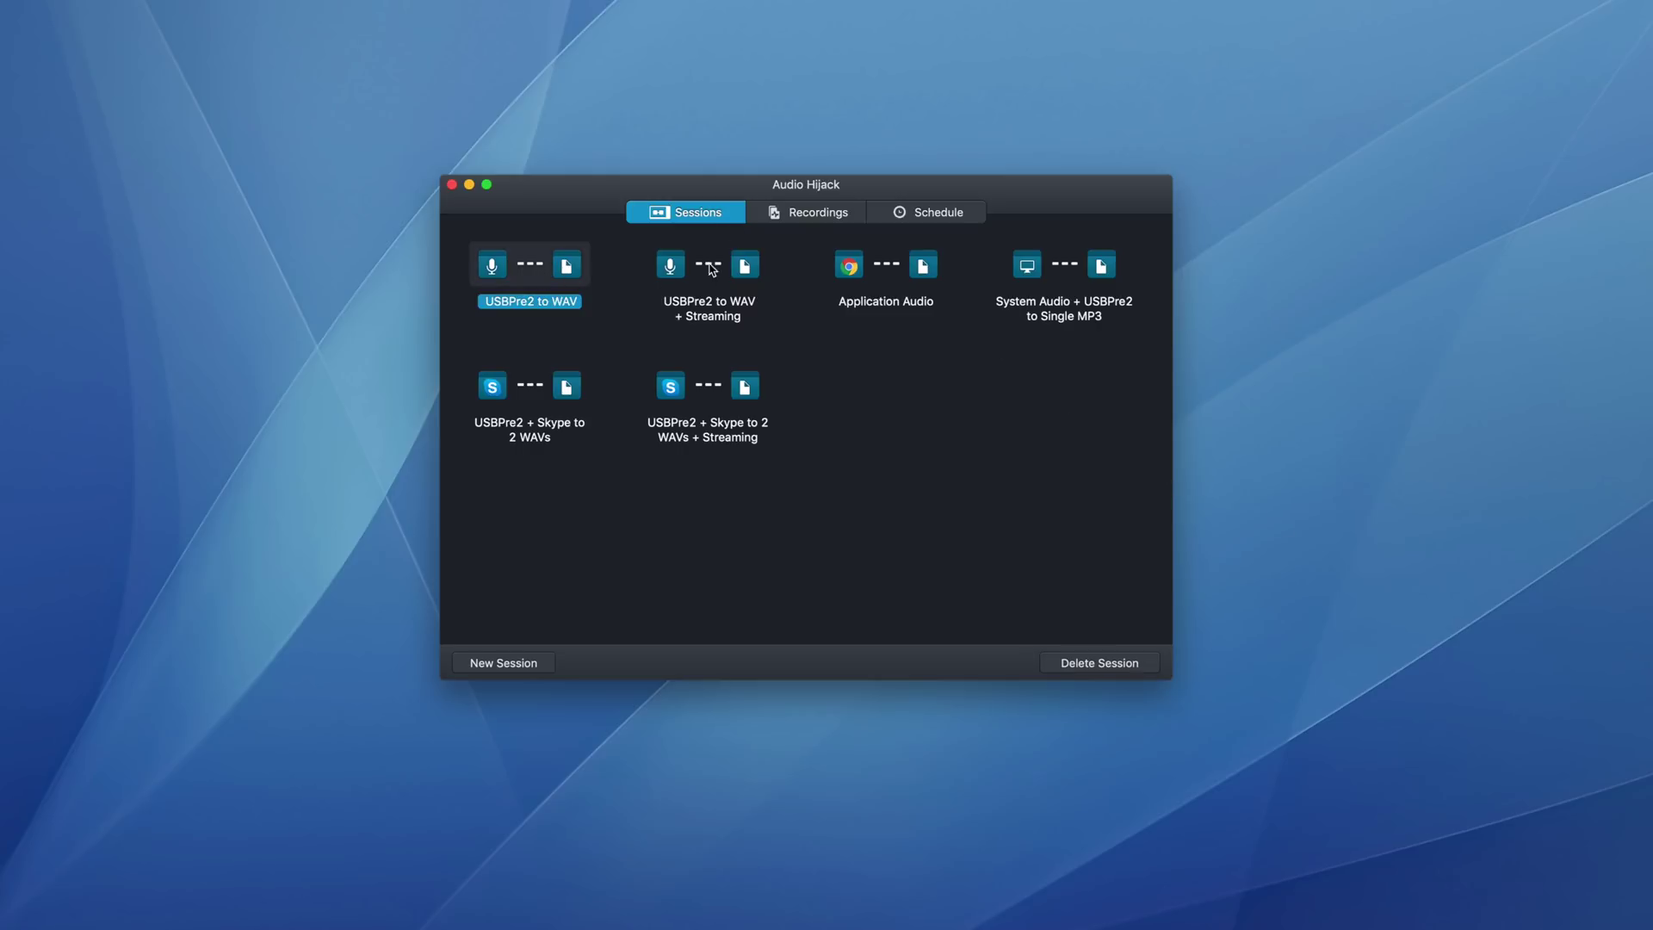
left_click(738, 272)
left_click(914, 269)
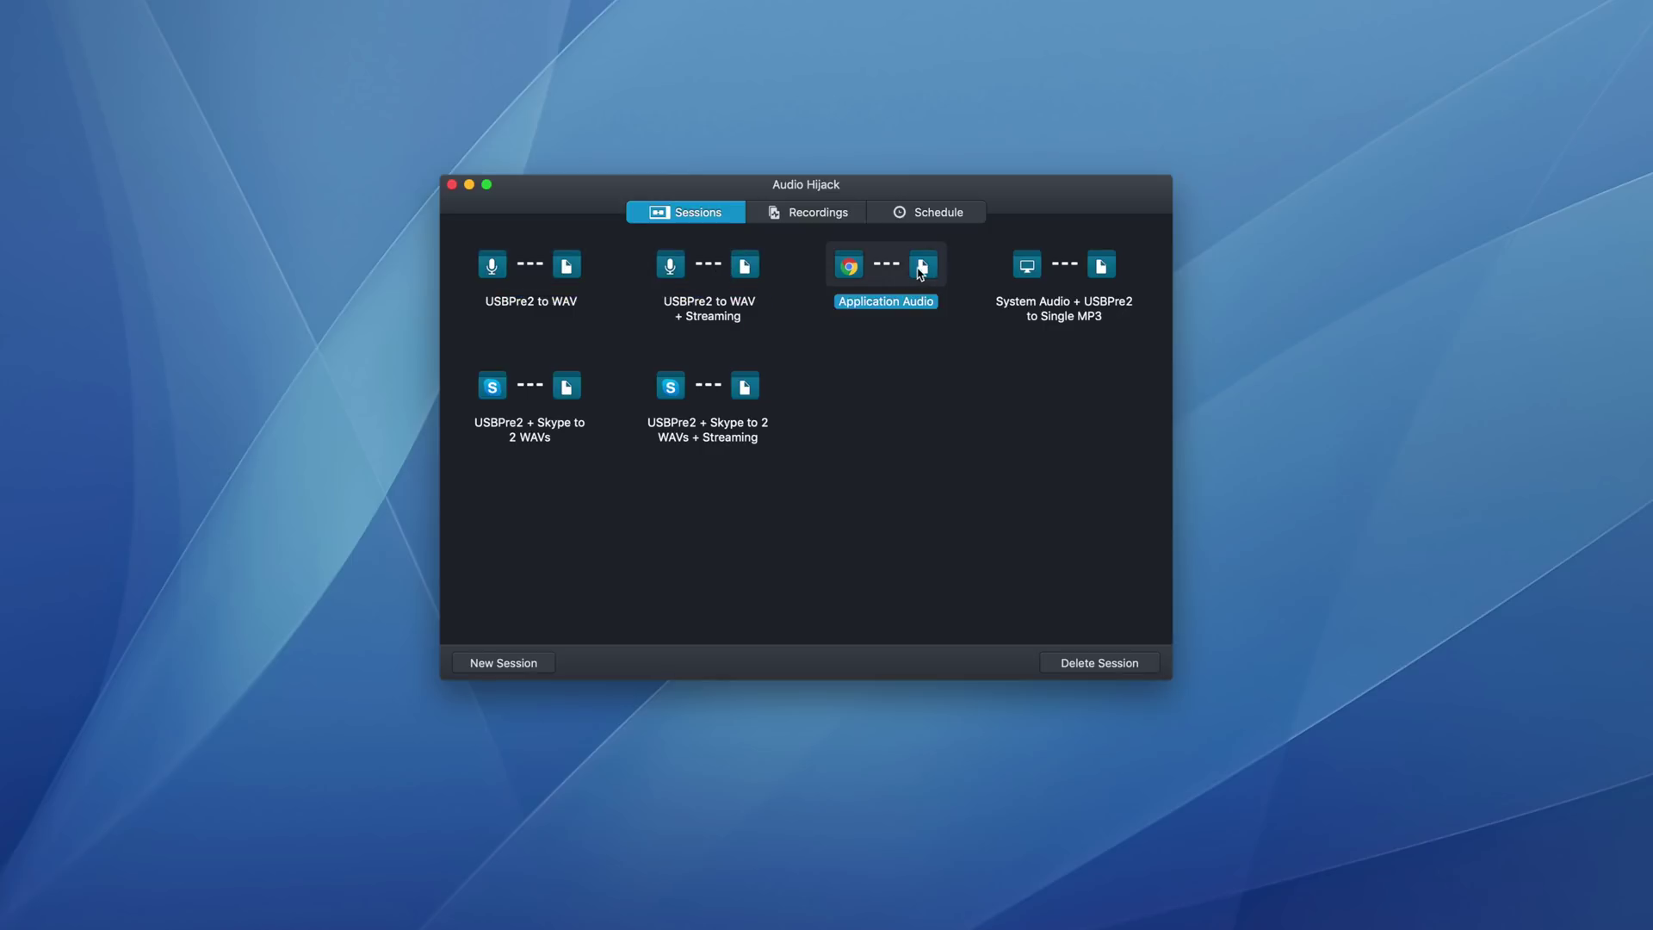
left_click(1030, 274)
left_click(742, 388)
left_click(574, 422)
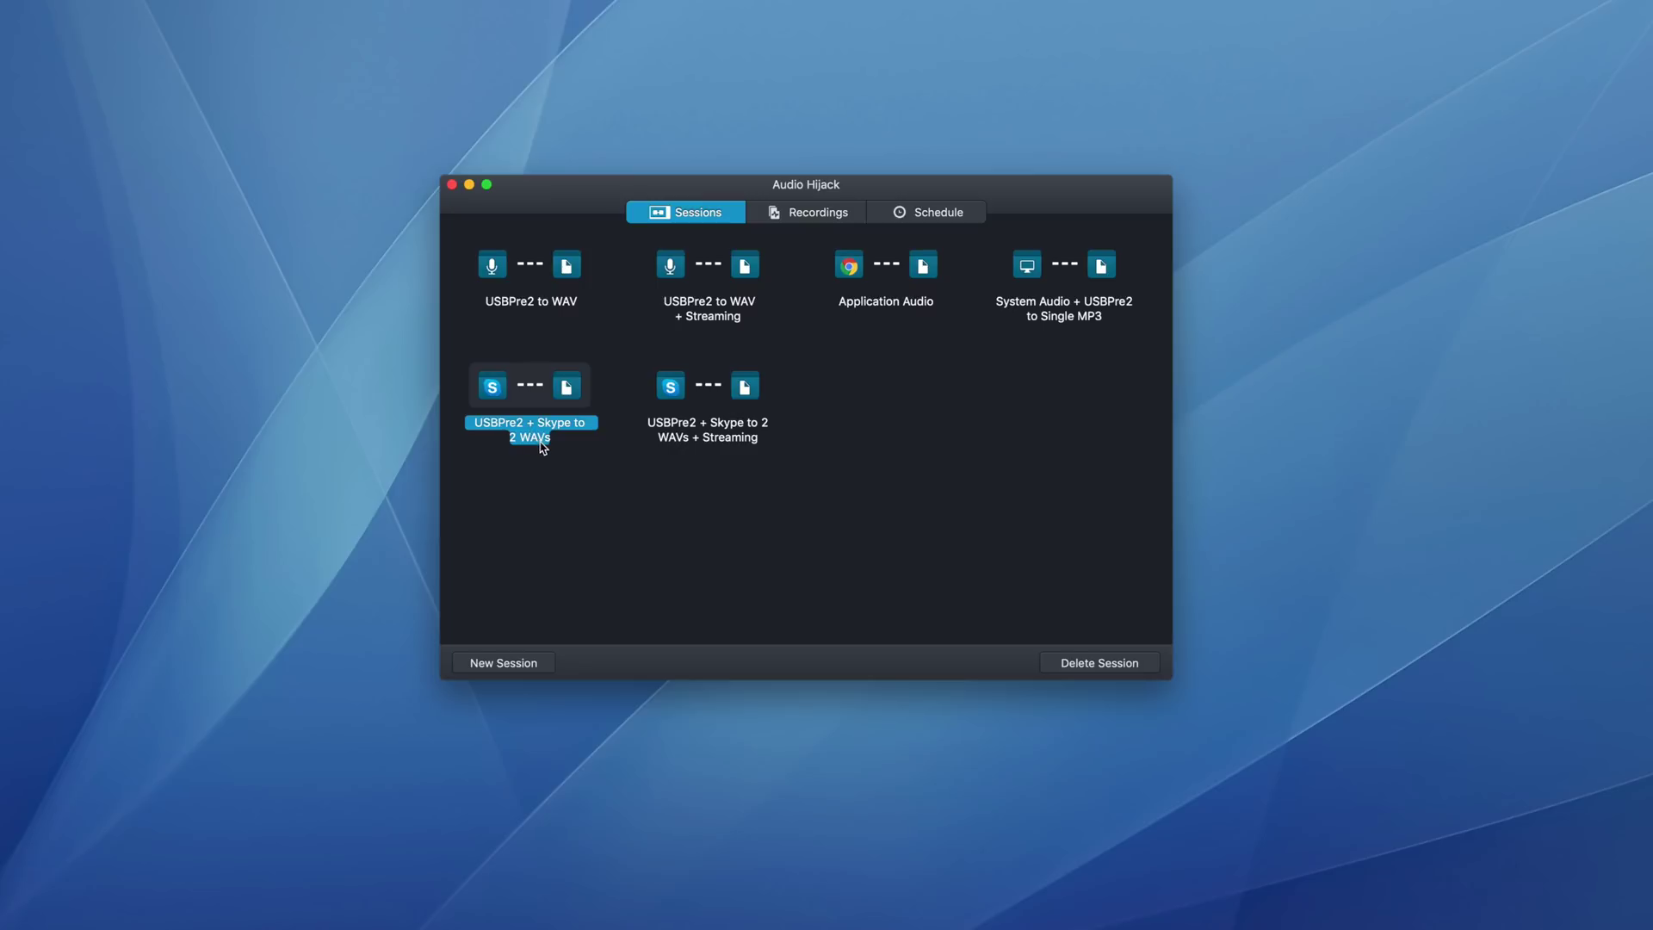
left_click(646, 473)
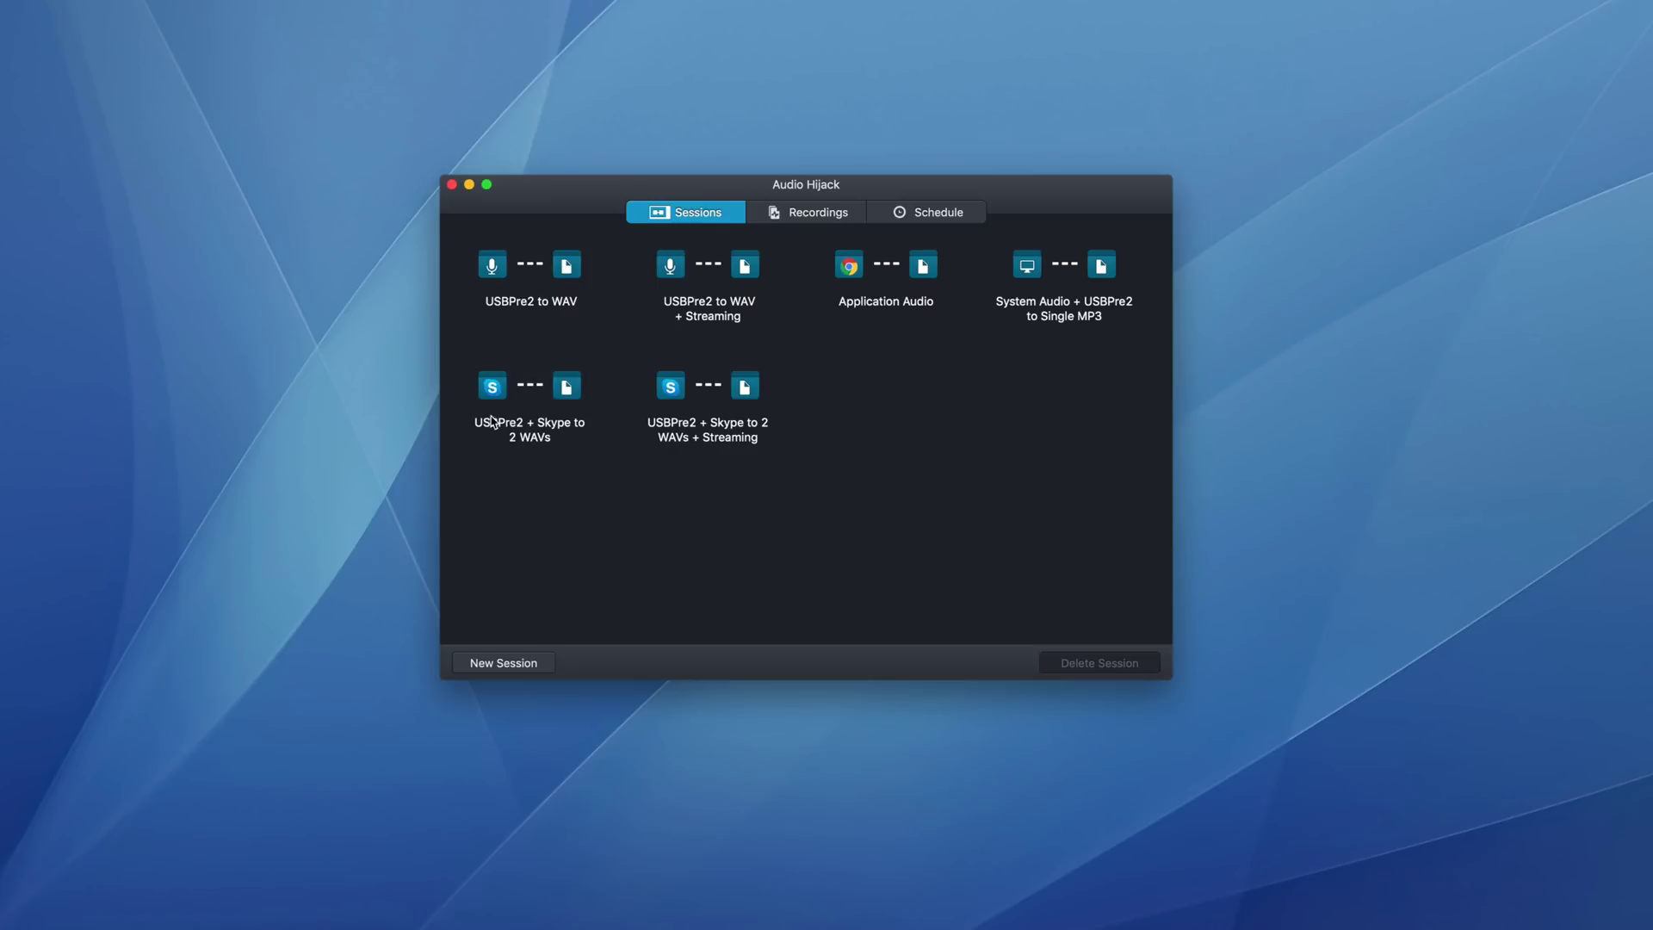
Open USBPre2 to WAV, start a test recording and check the Peak/RMS levels.
left_click(494, 268)
double_click(493, 269)
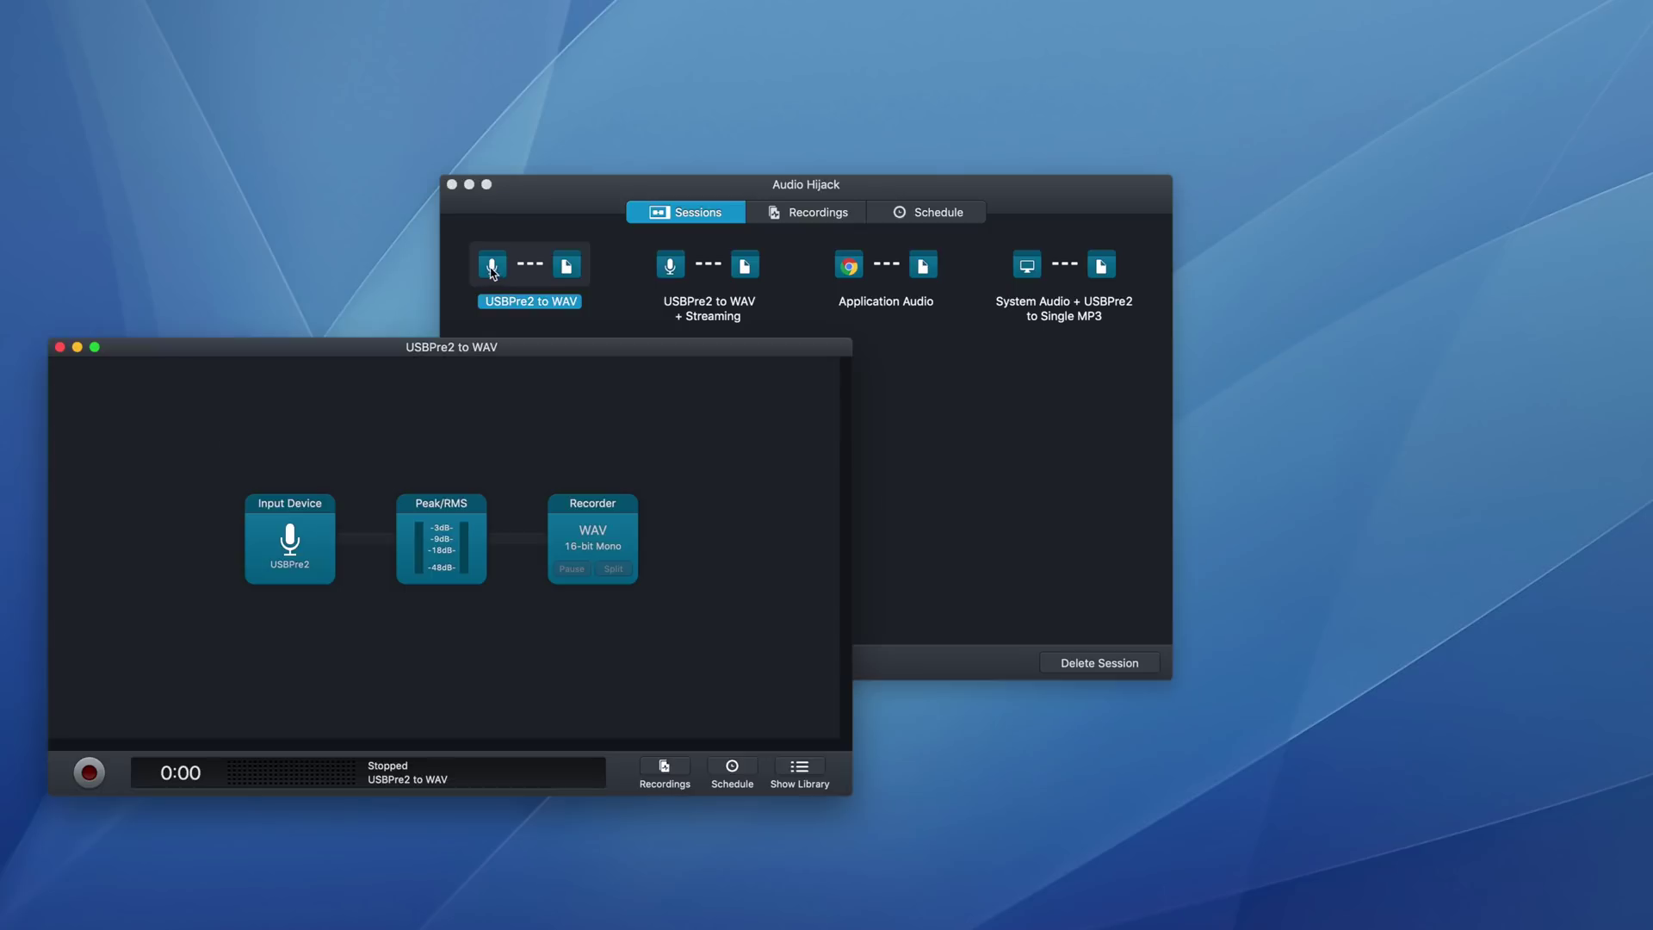
left_click_drag(471, 346, 571, 135)
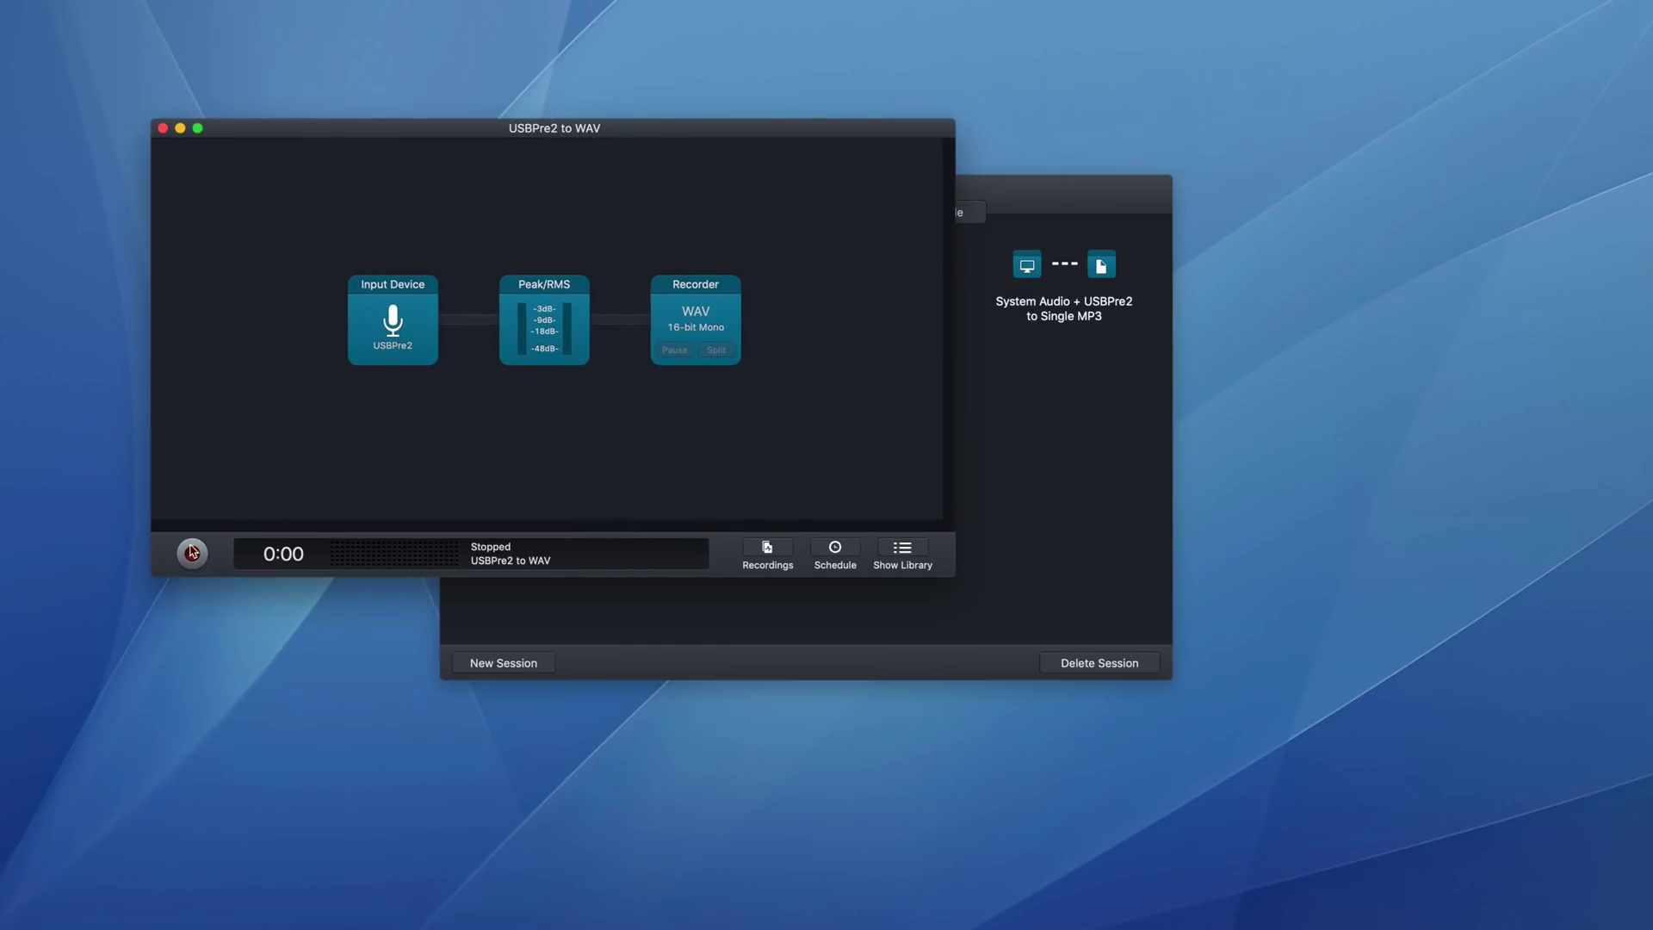
left_click(192, 553)
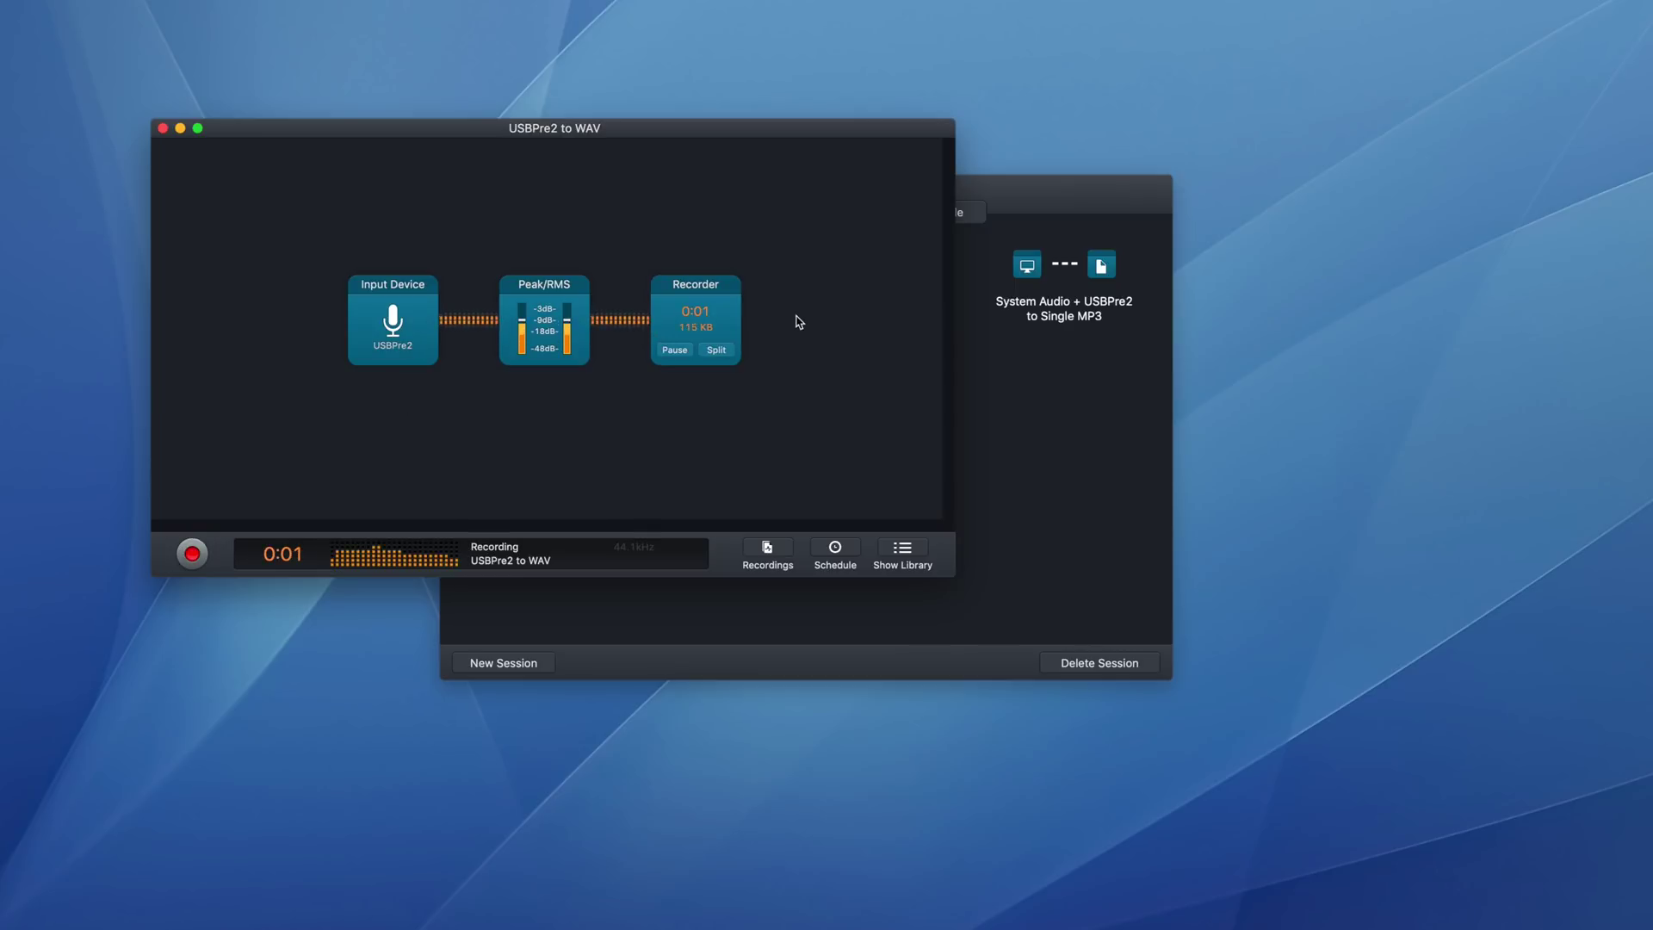
left_click(562, 302)
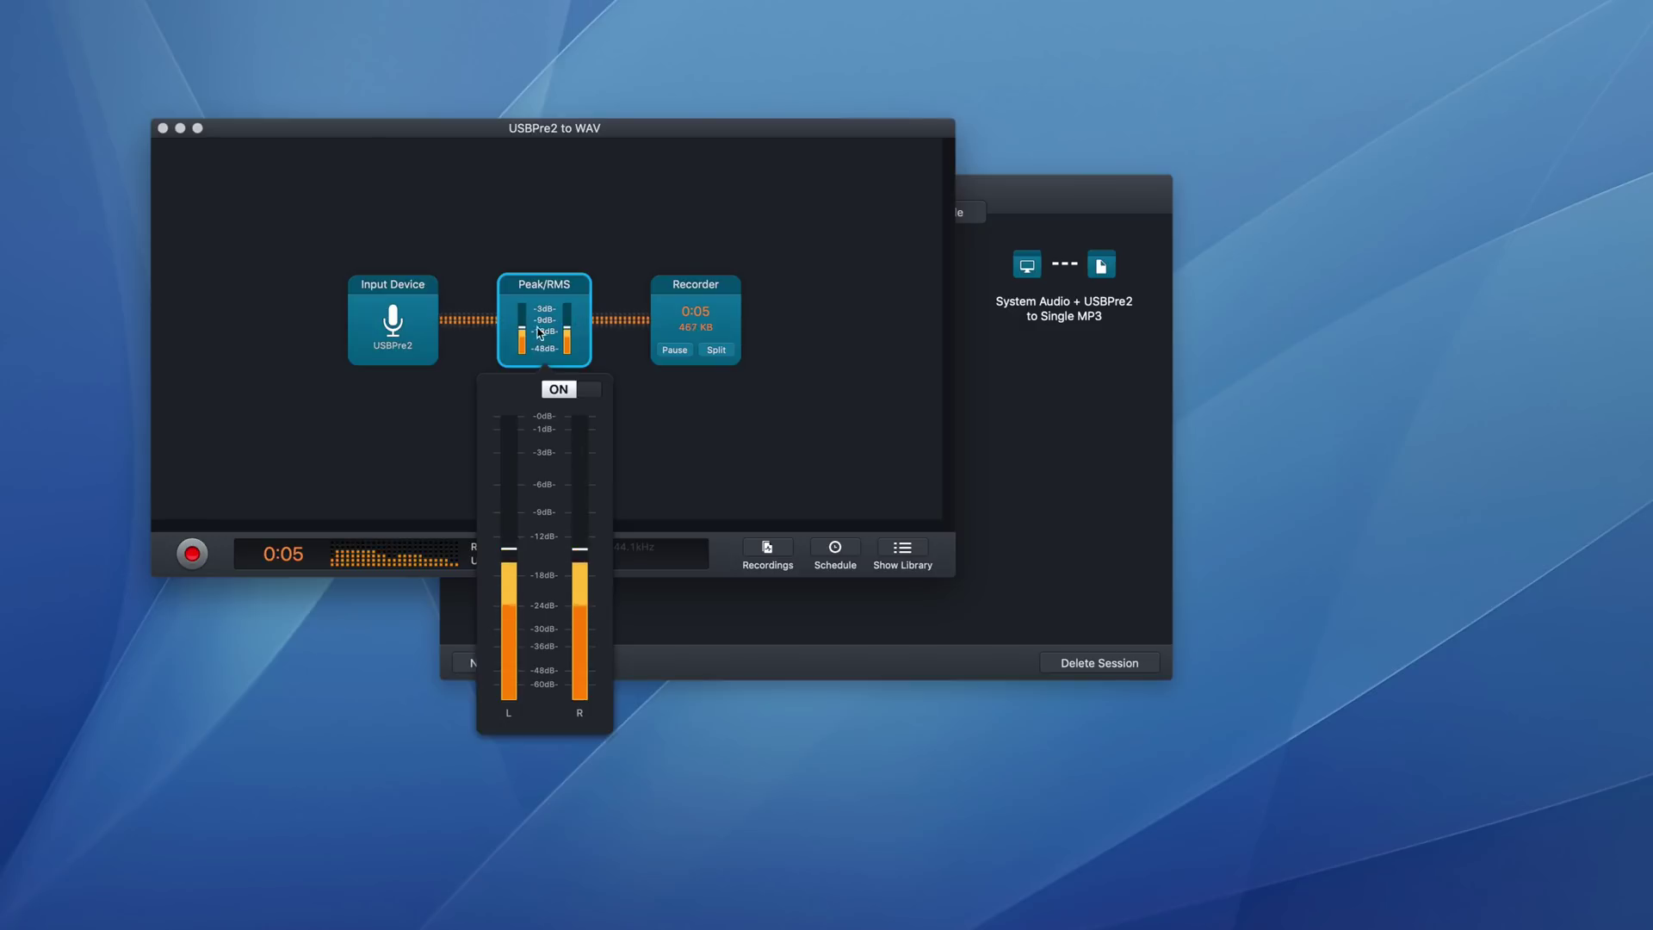
left_click(624, 267)
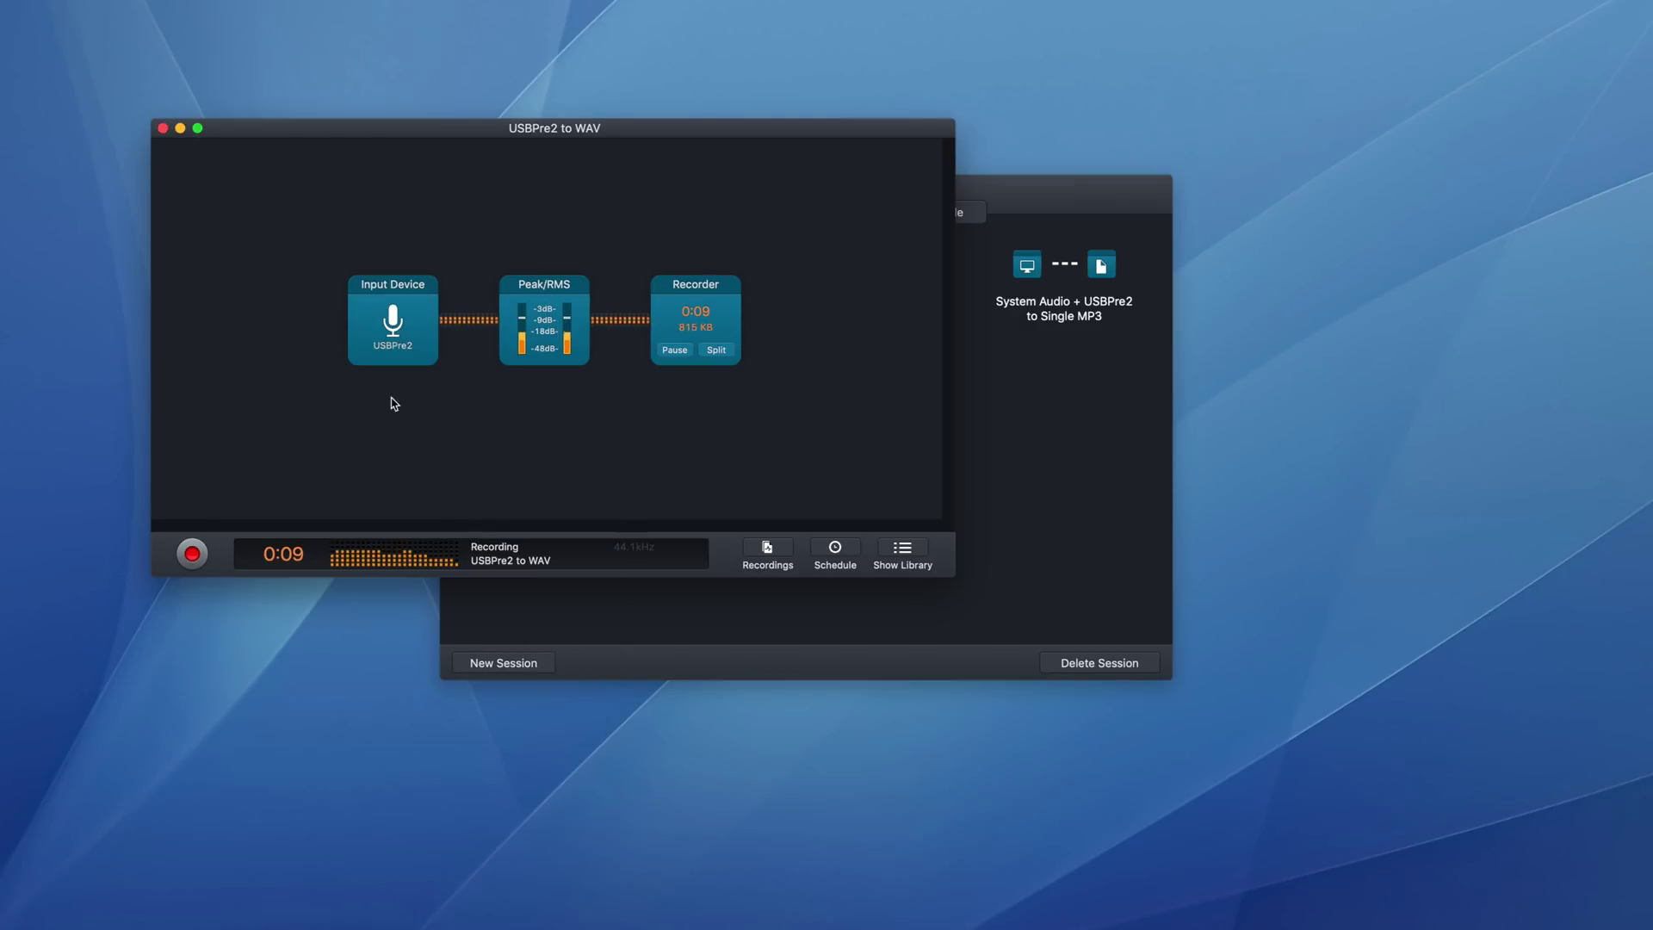
Stop recording at 0:11 and insert a 10 Band EQ between Peak/RMS and Recorder.
left_click(194, 557)
left_click(923, 562)
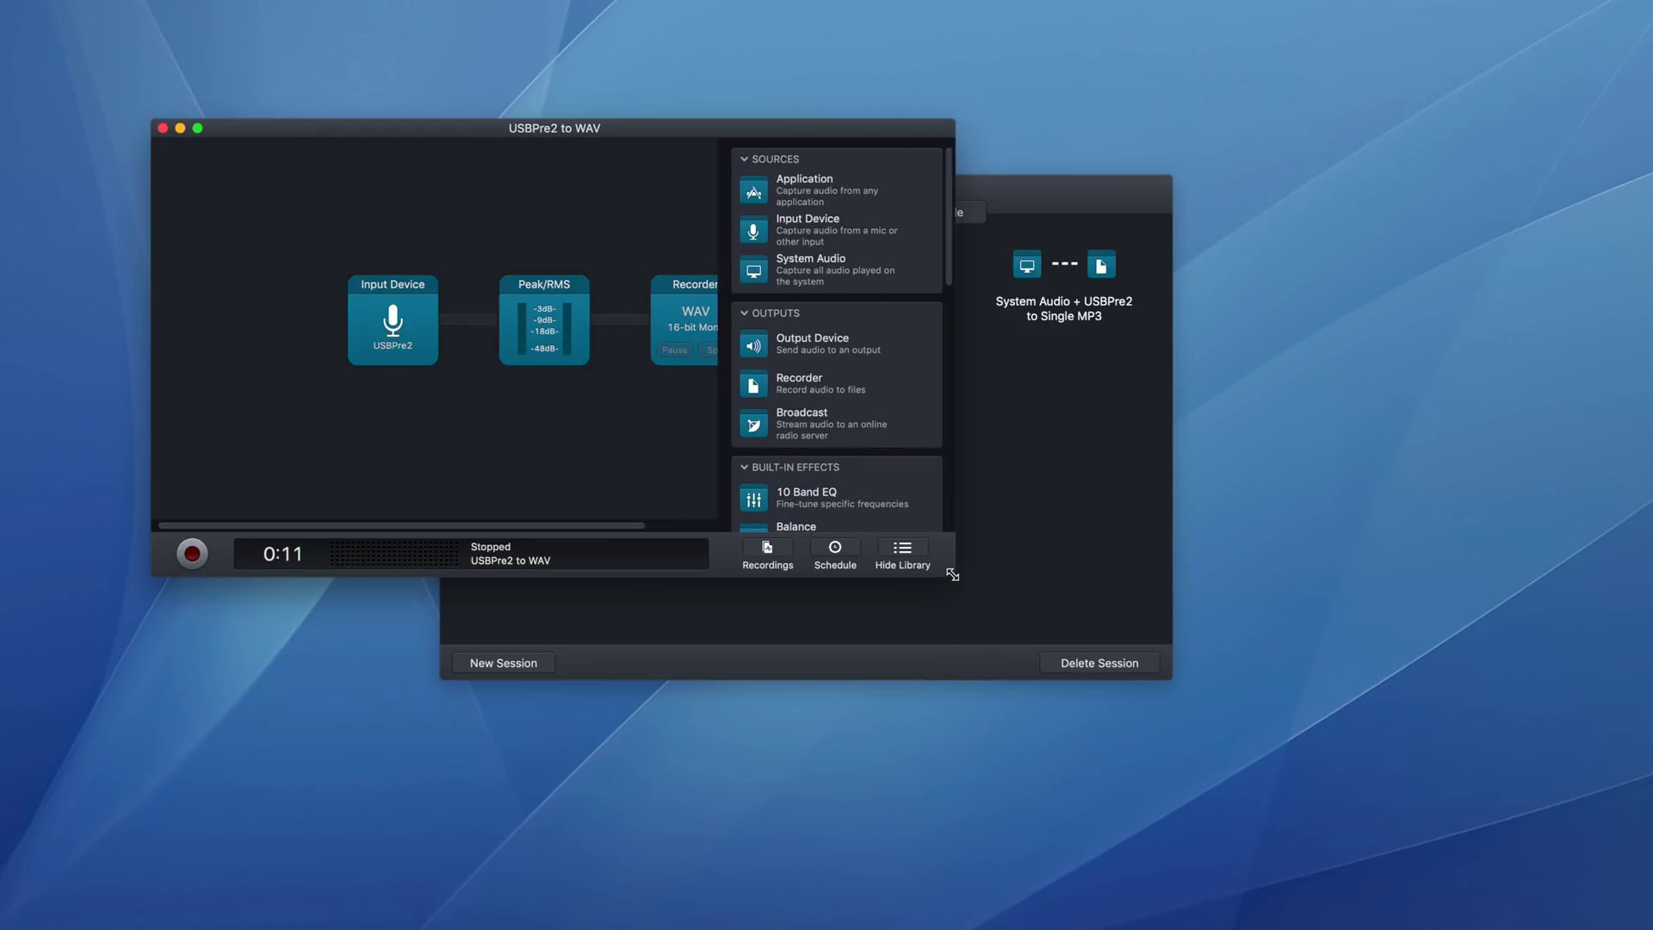
left_click_drag(955, 575, 1350, 814)
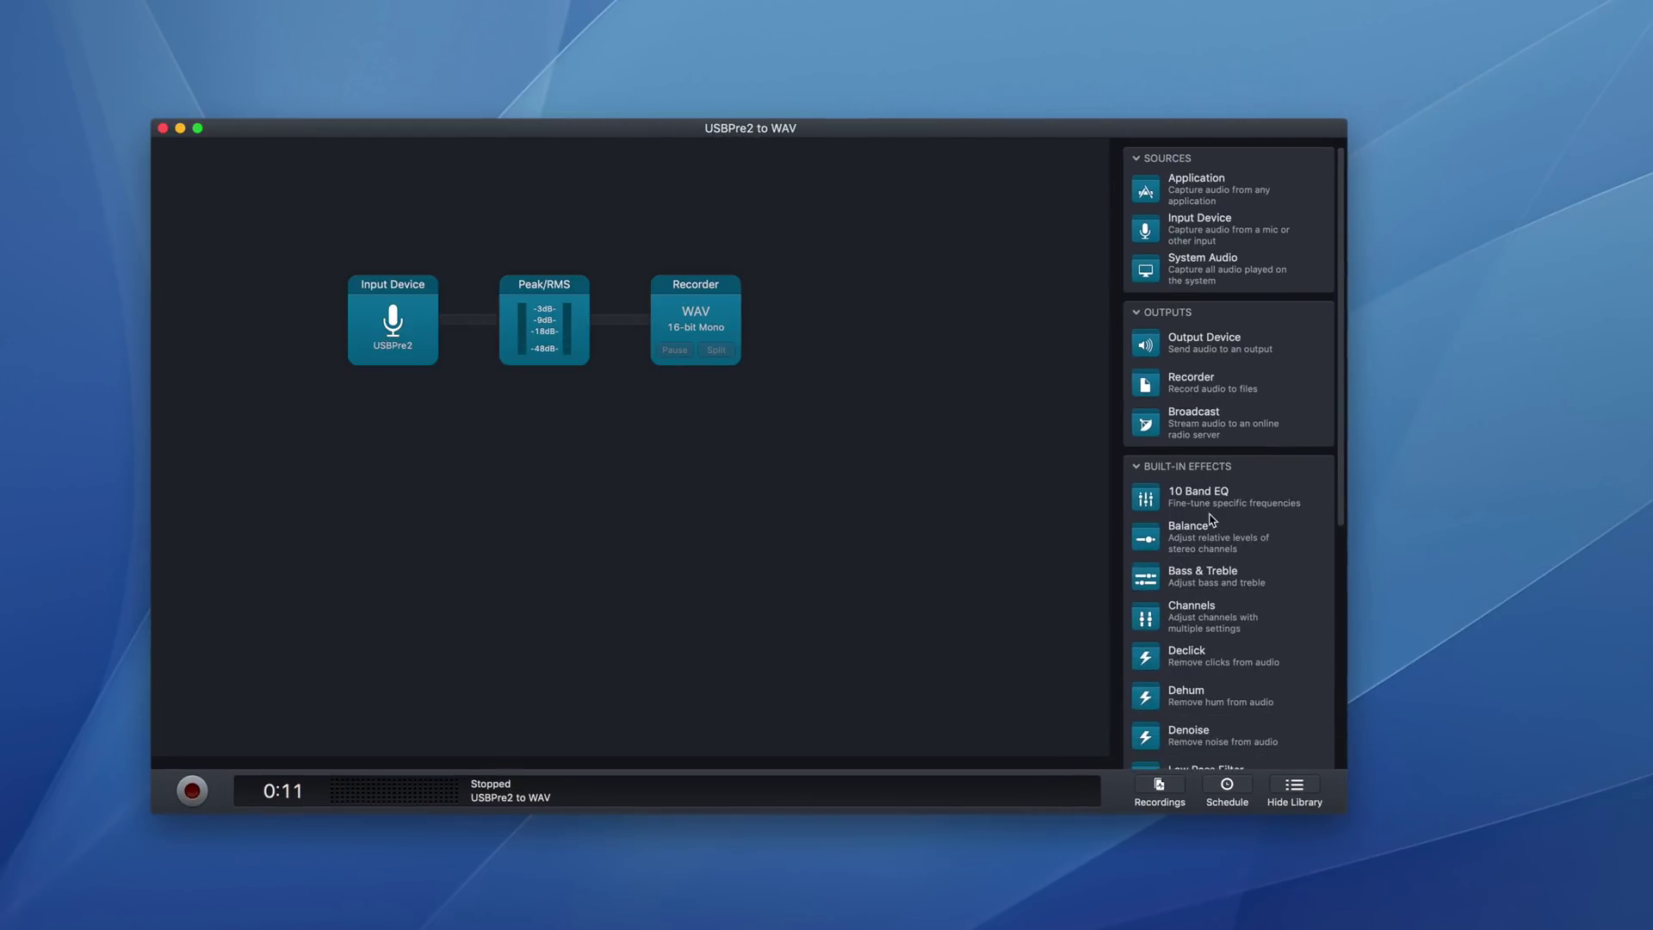
scroll(1216, 517, "down", 5)
scroll(1217, 514, "up", 4)
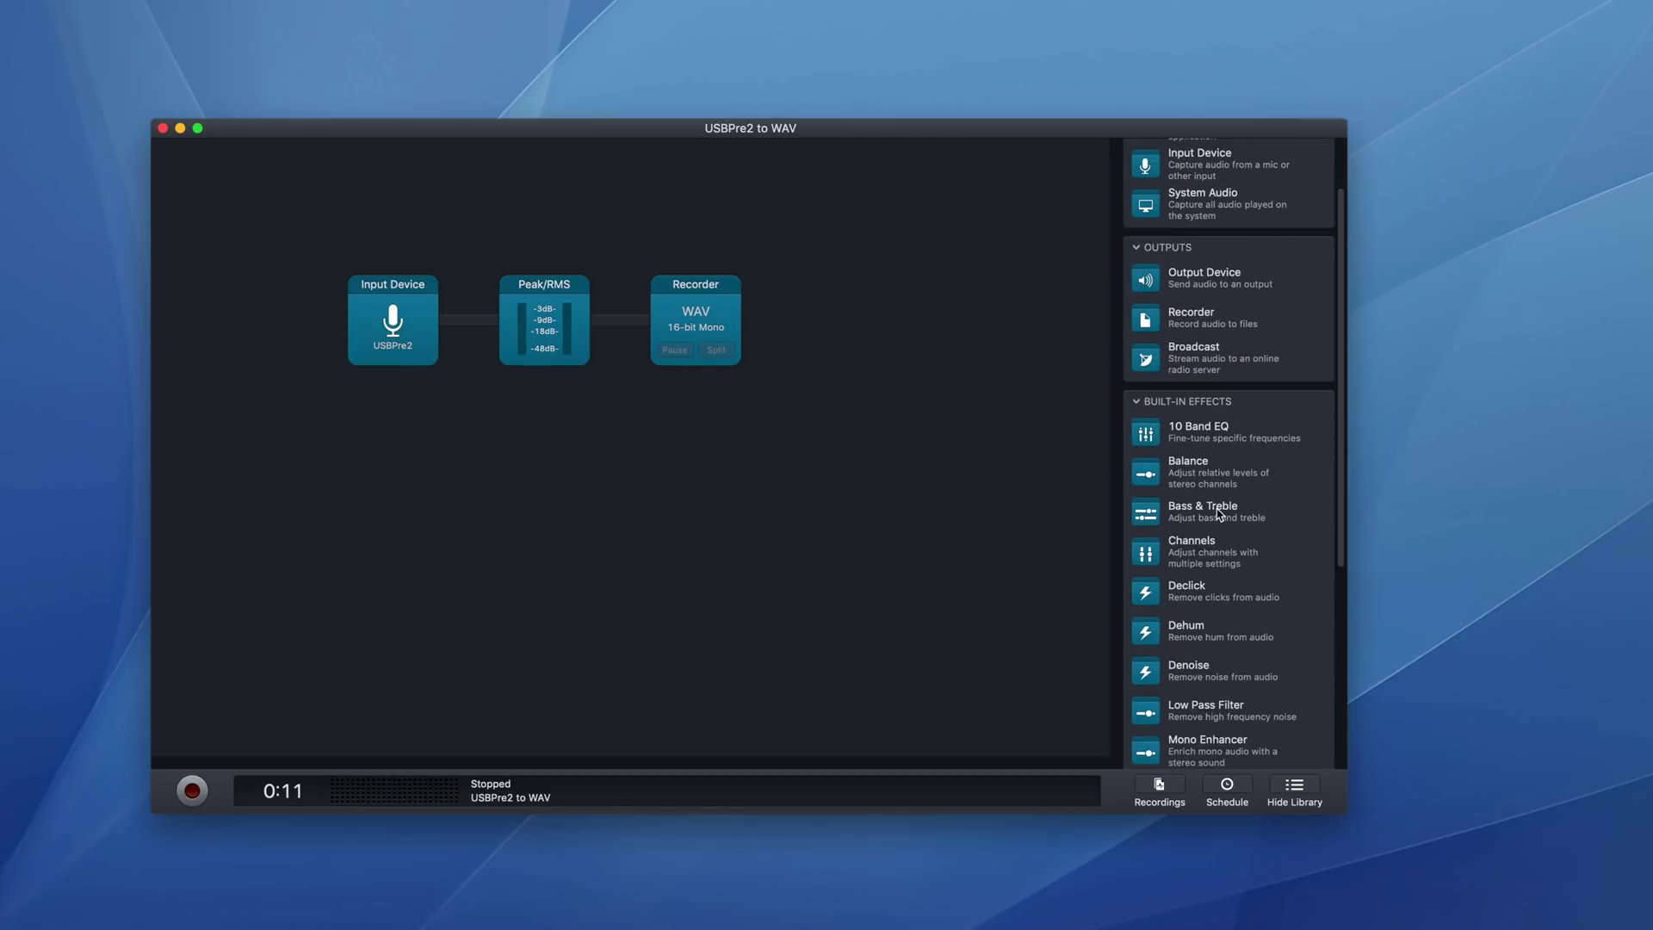
left_click_drag(1204, 441, 679, 331)
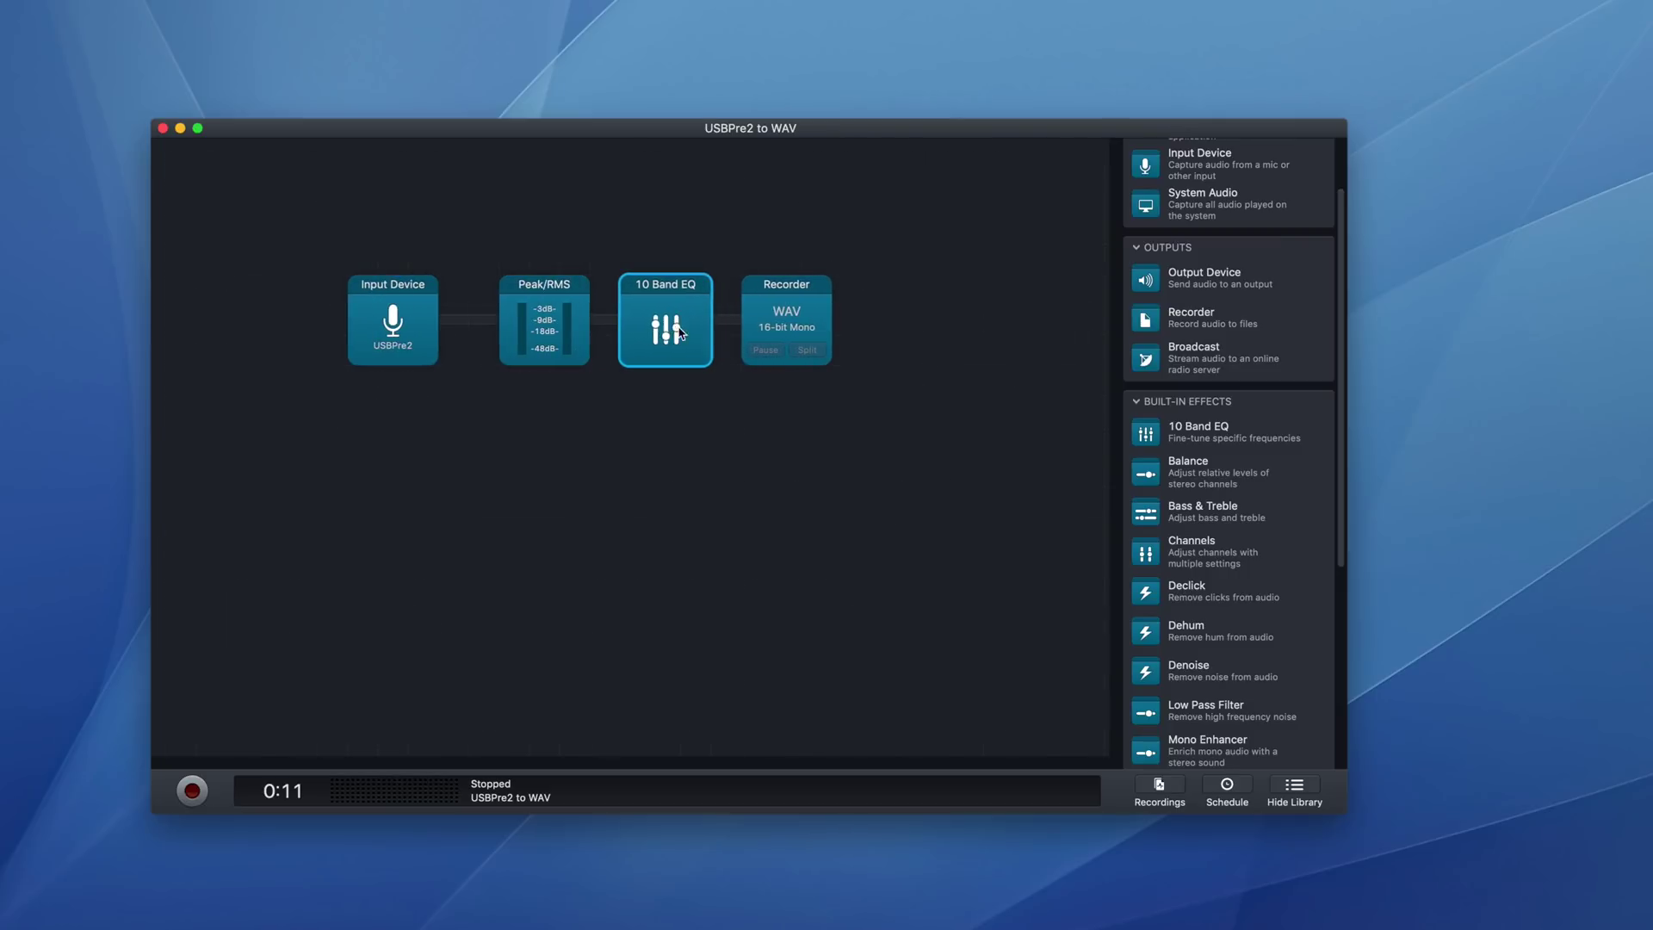
Review the 10 Band EQ settings with preset Off (Flat), plus the Input Device and Recorder settings.
left_click(680, 332)
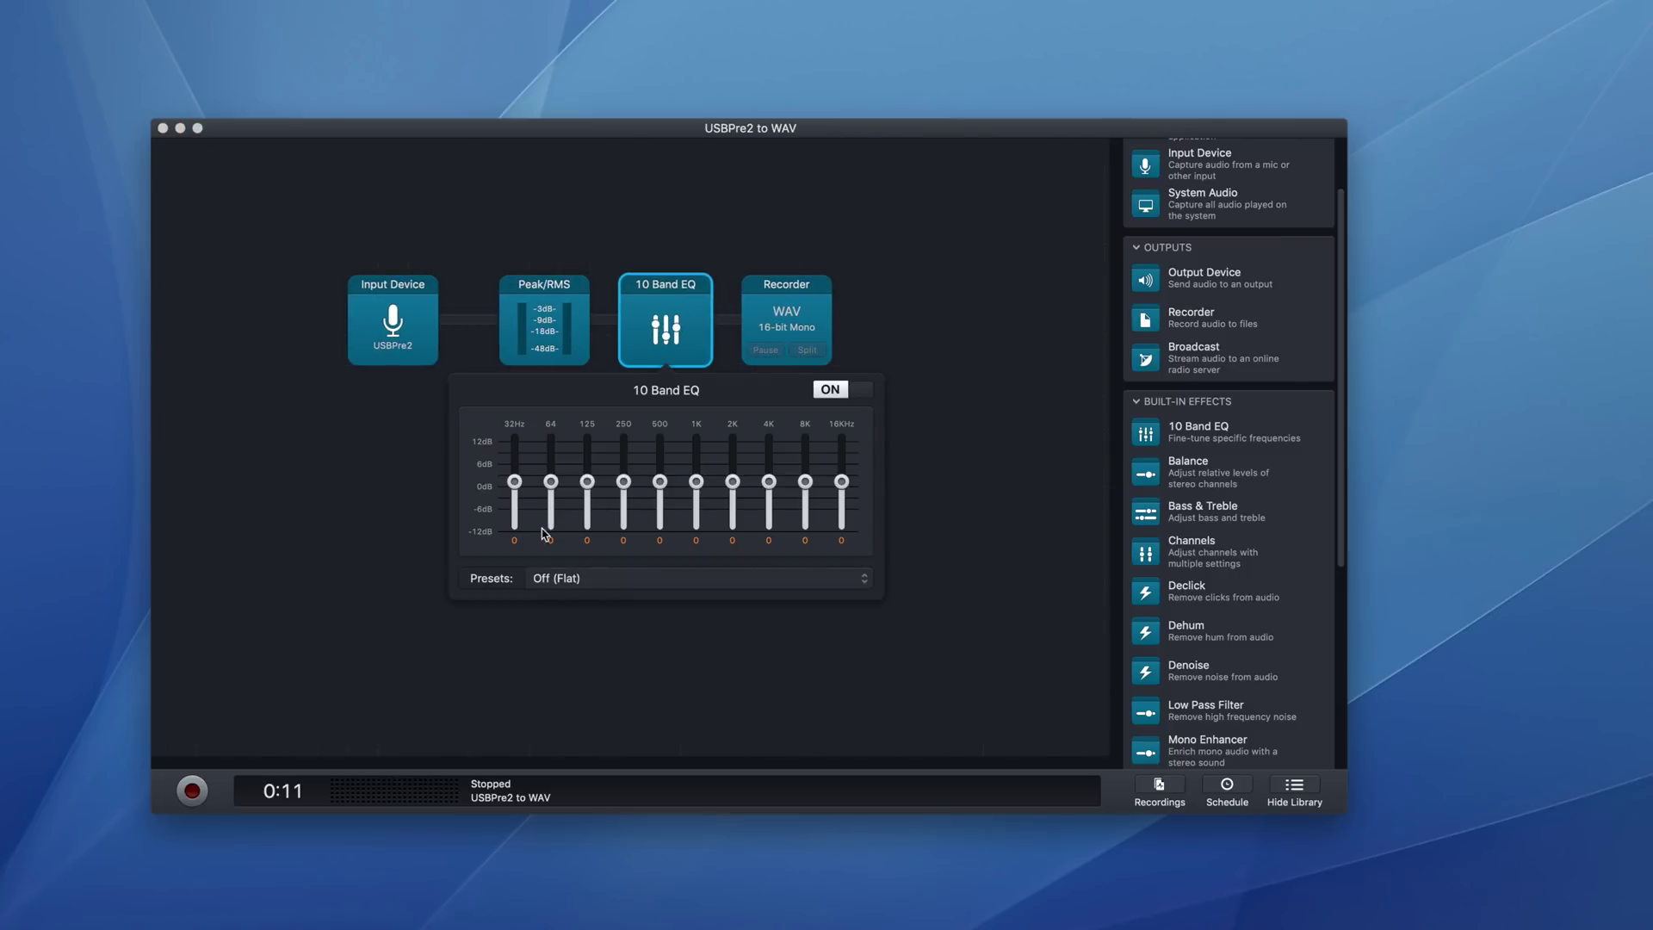
left_click(570, 581)
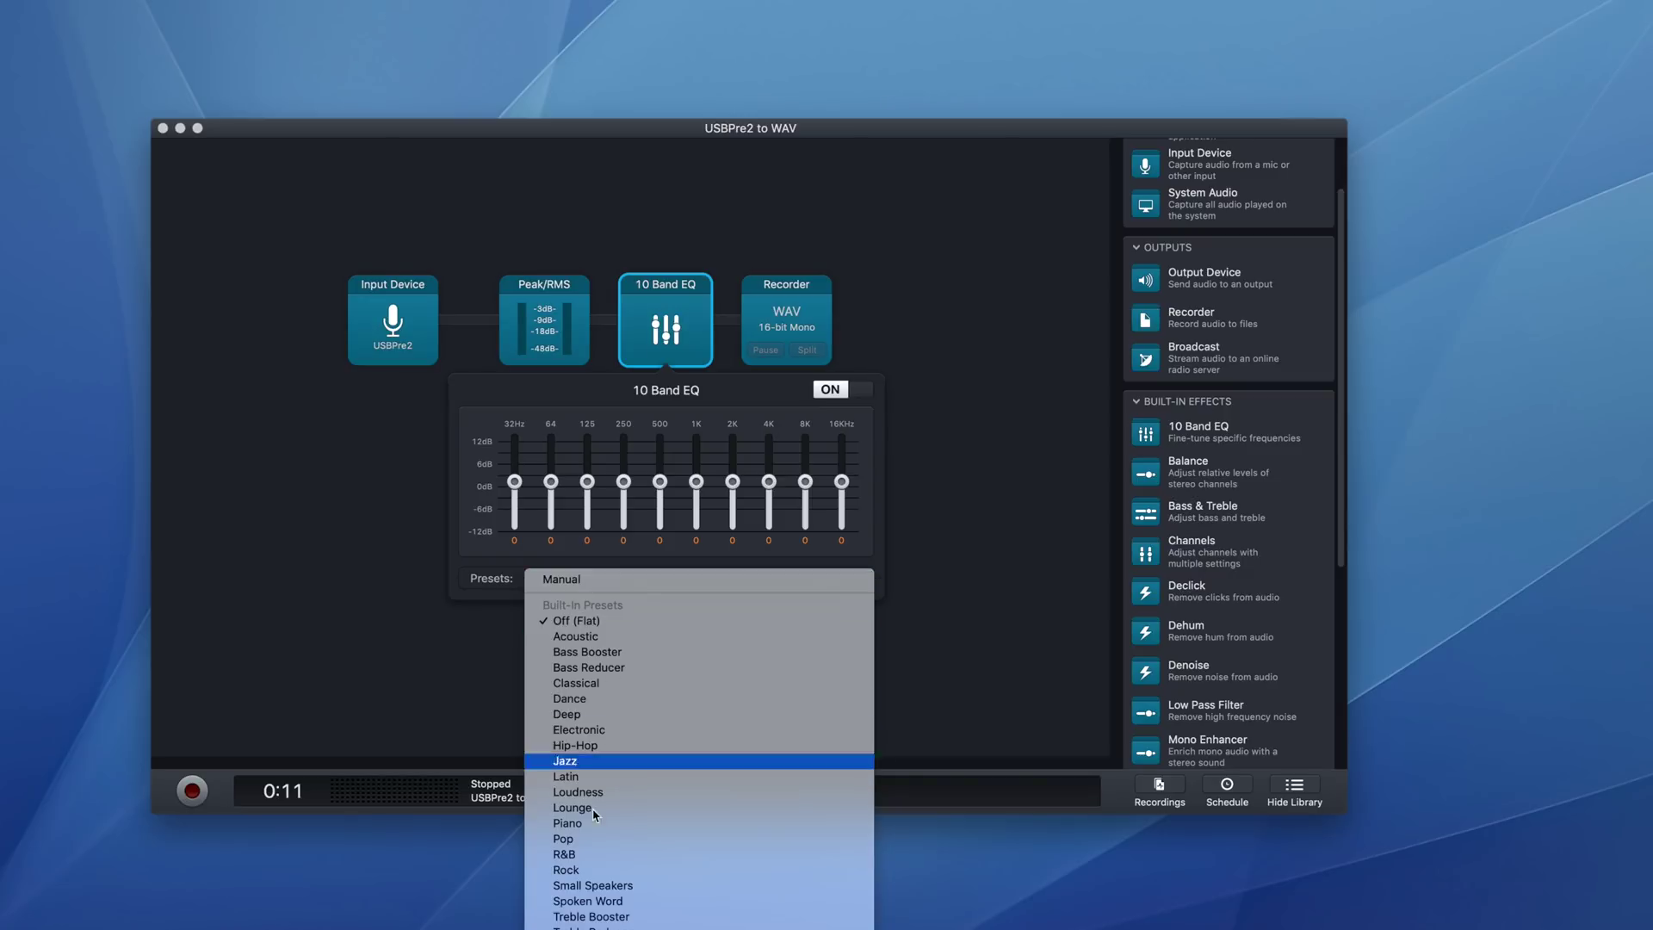
left_click(426, 637)
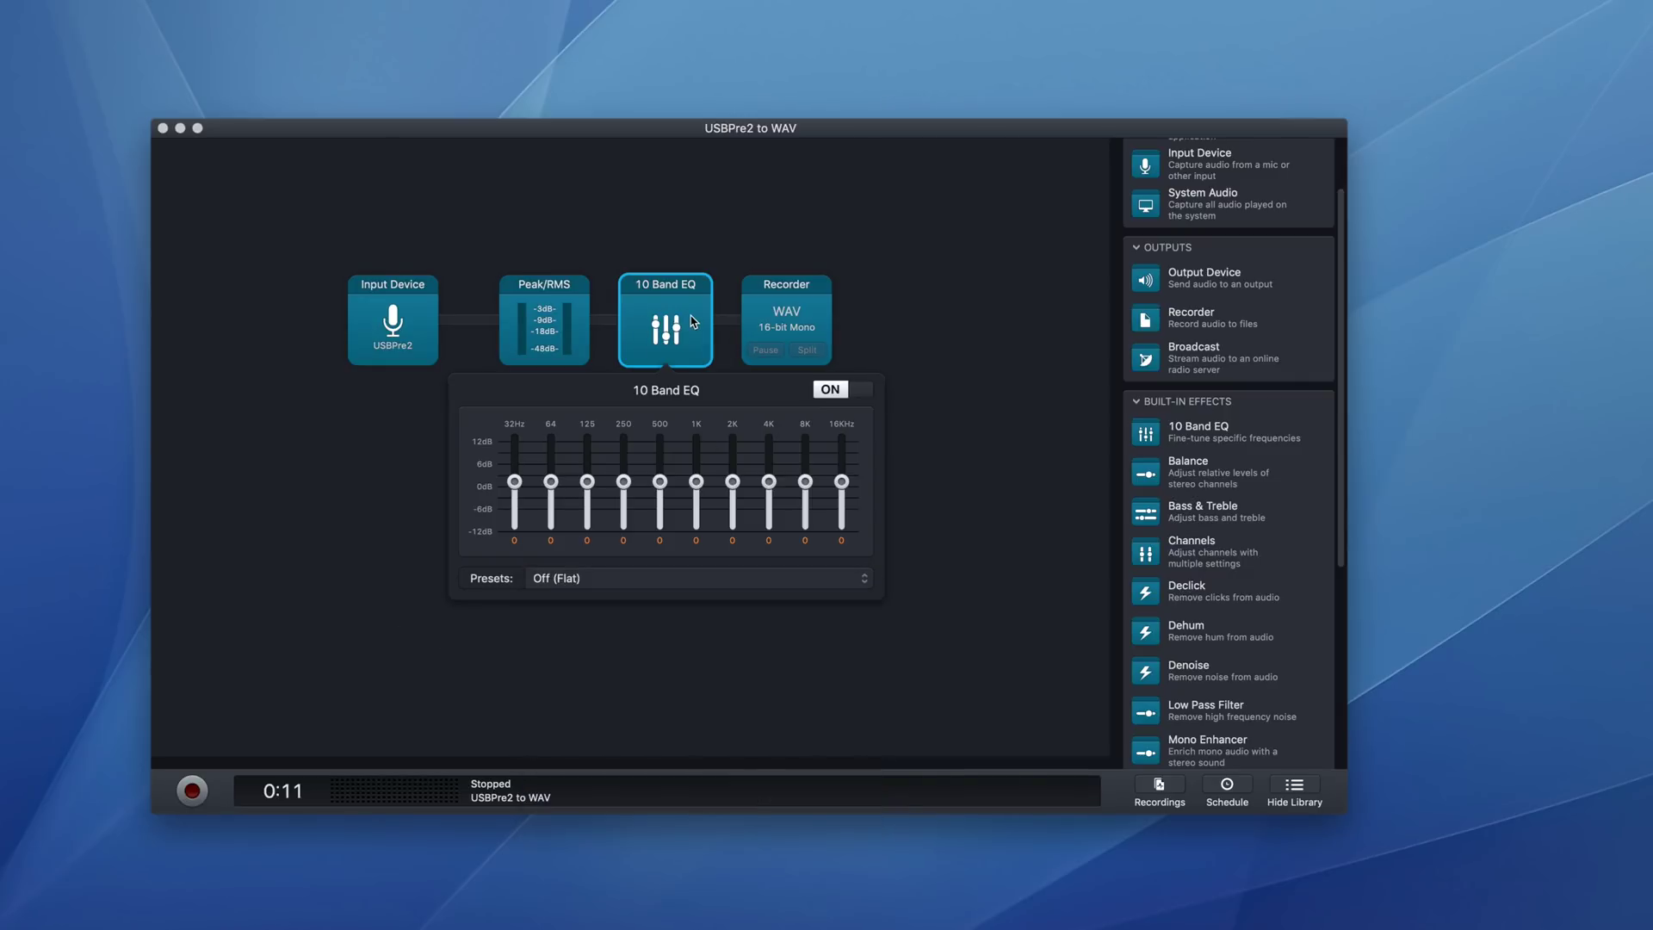
left_click(418, 322)
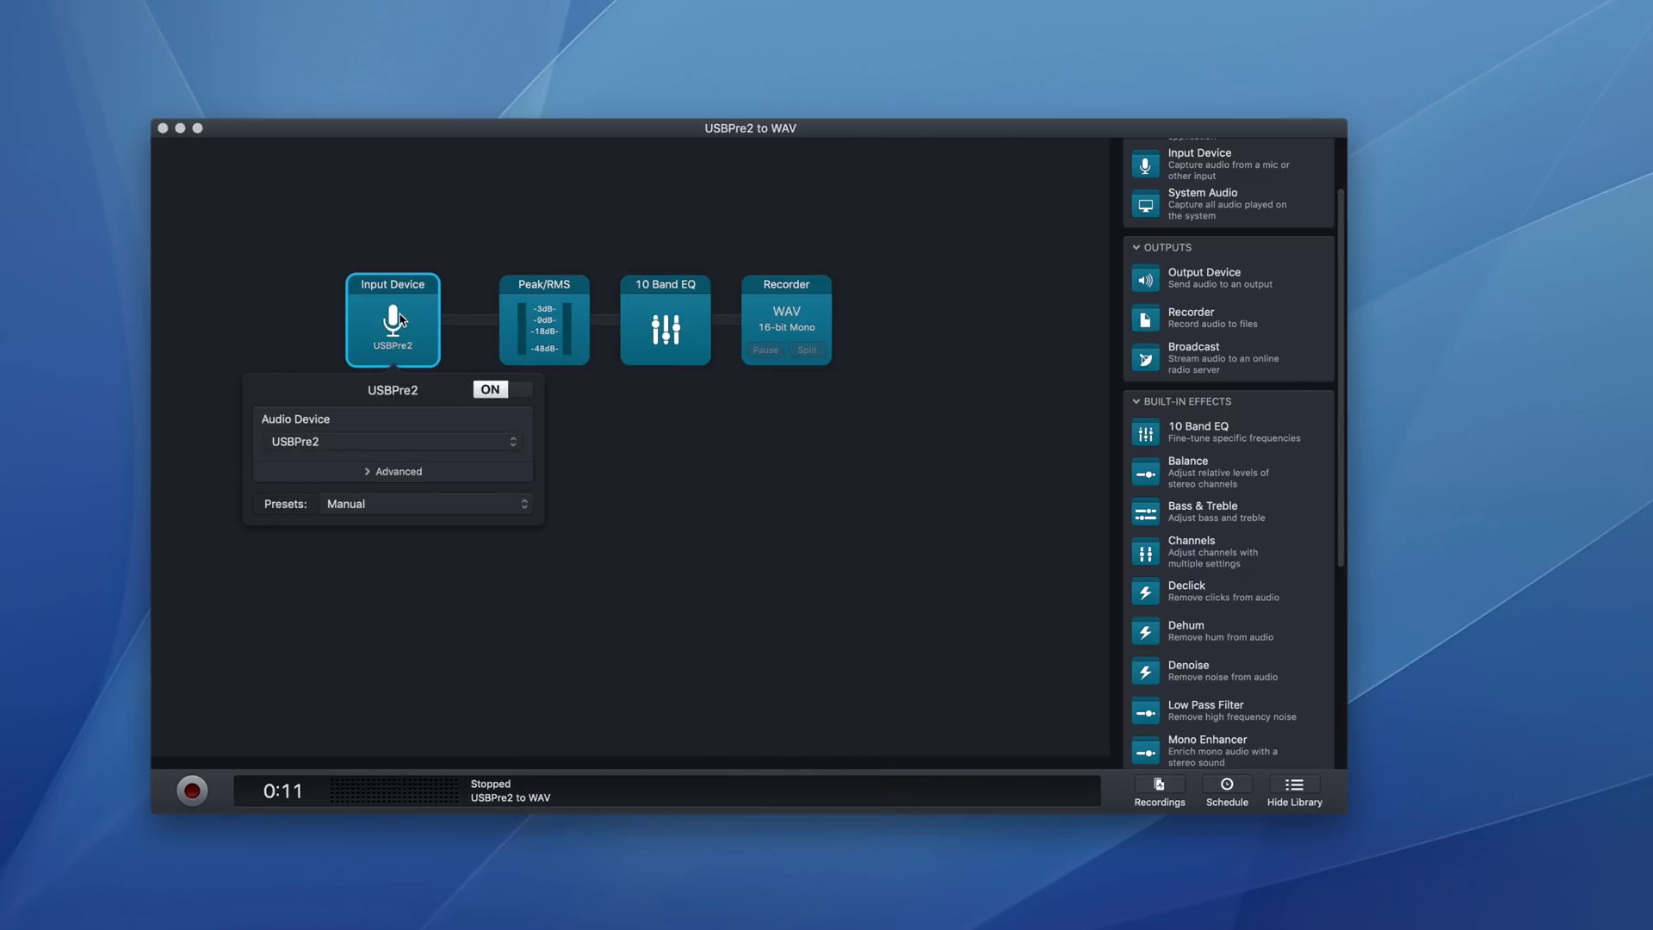
left_click(667, 297)
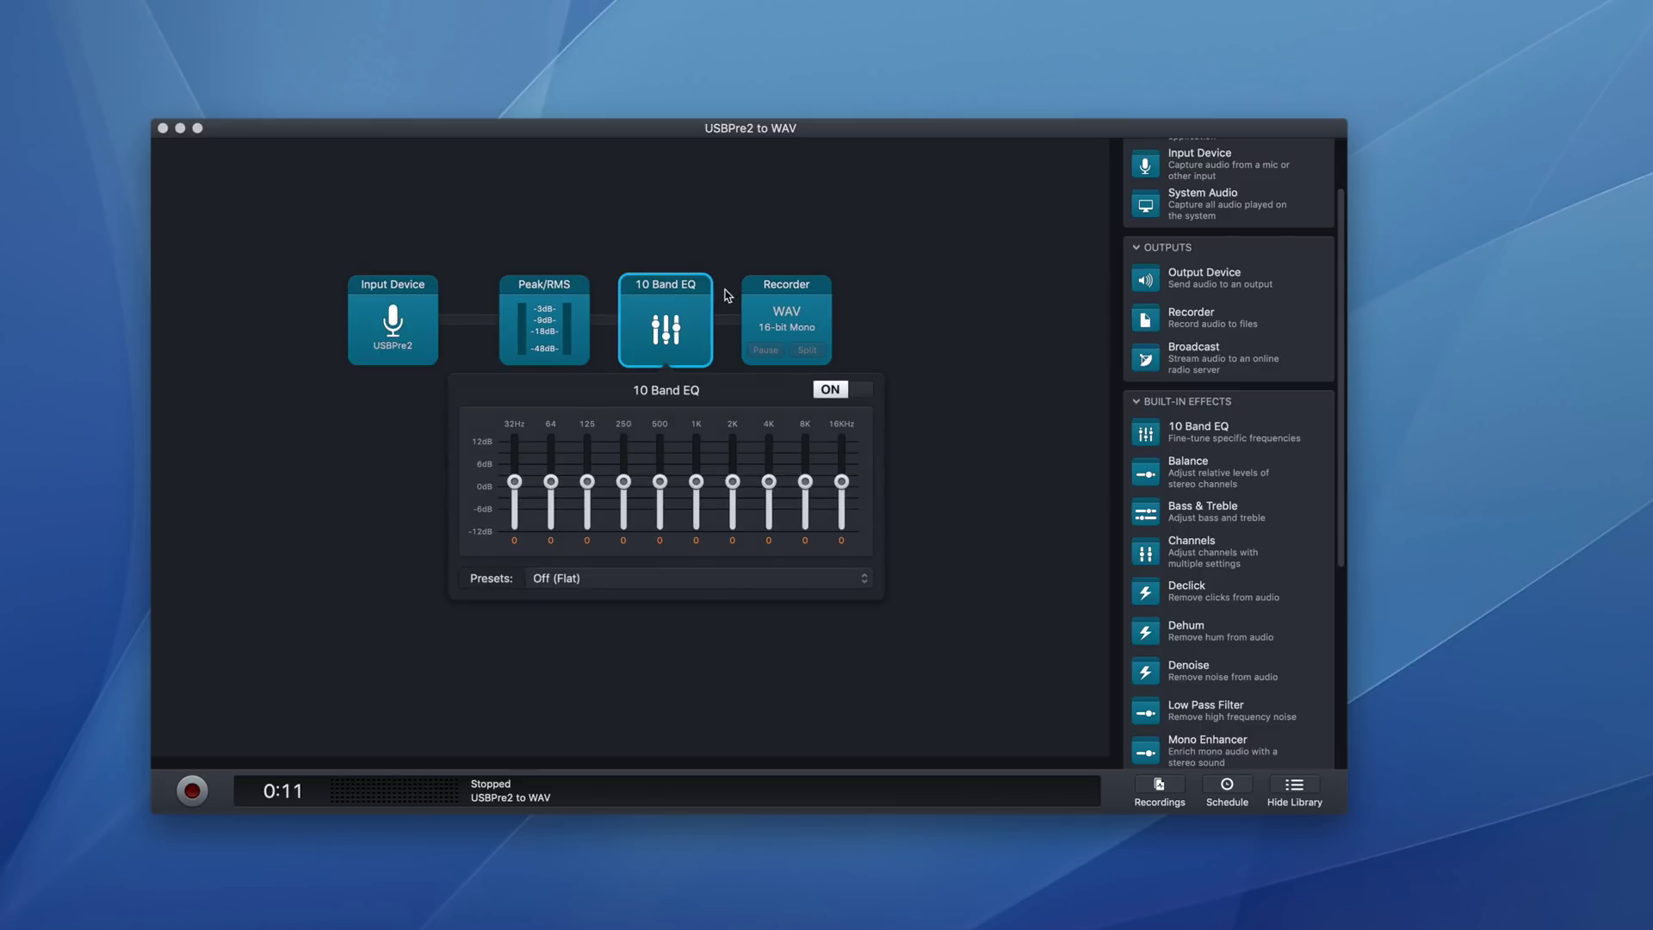
left_click(783, 291)
left_click(801, 258)
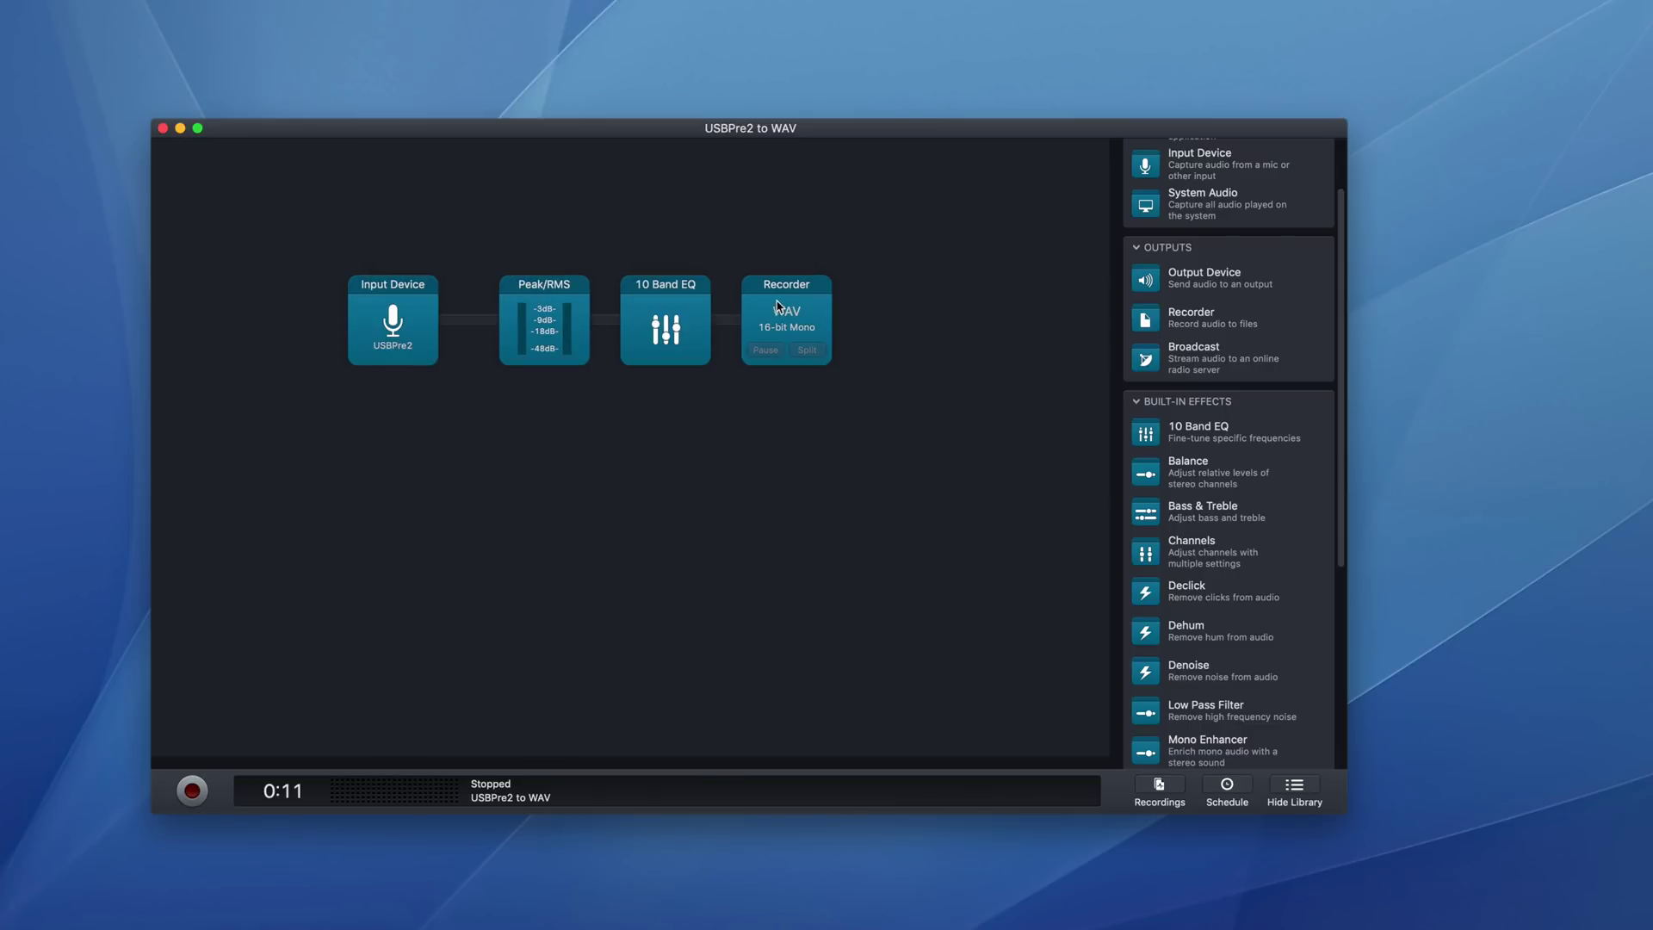
left_click(658, 299)
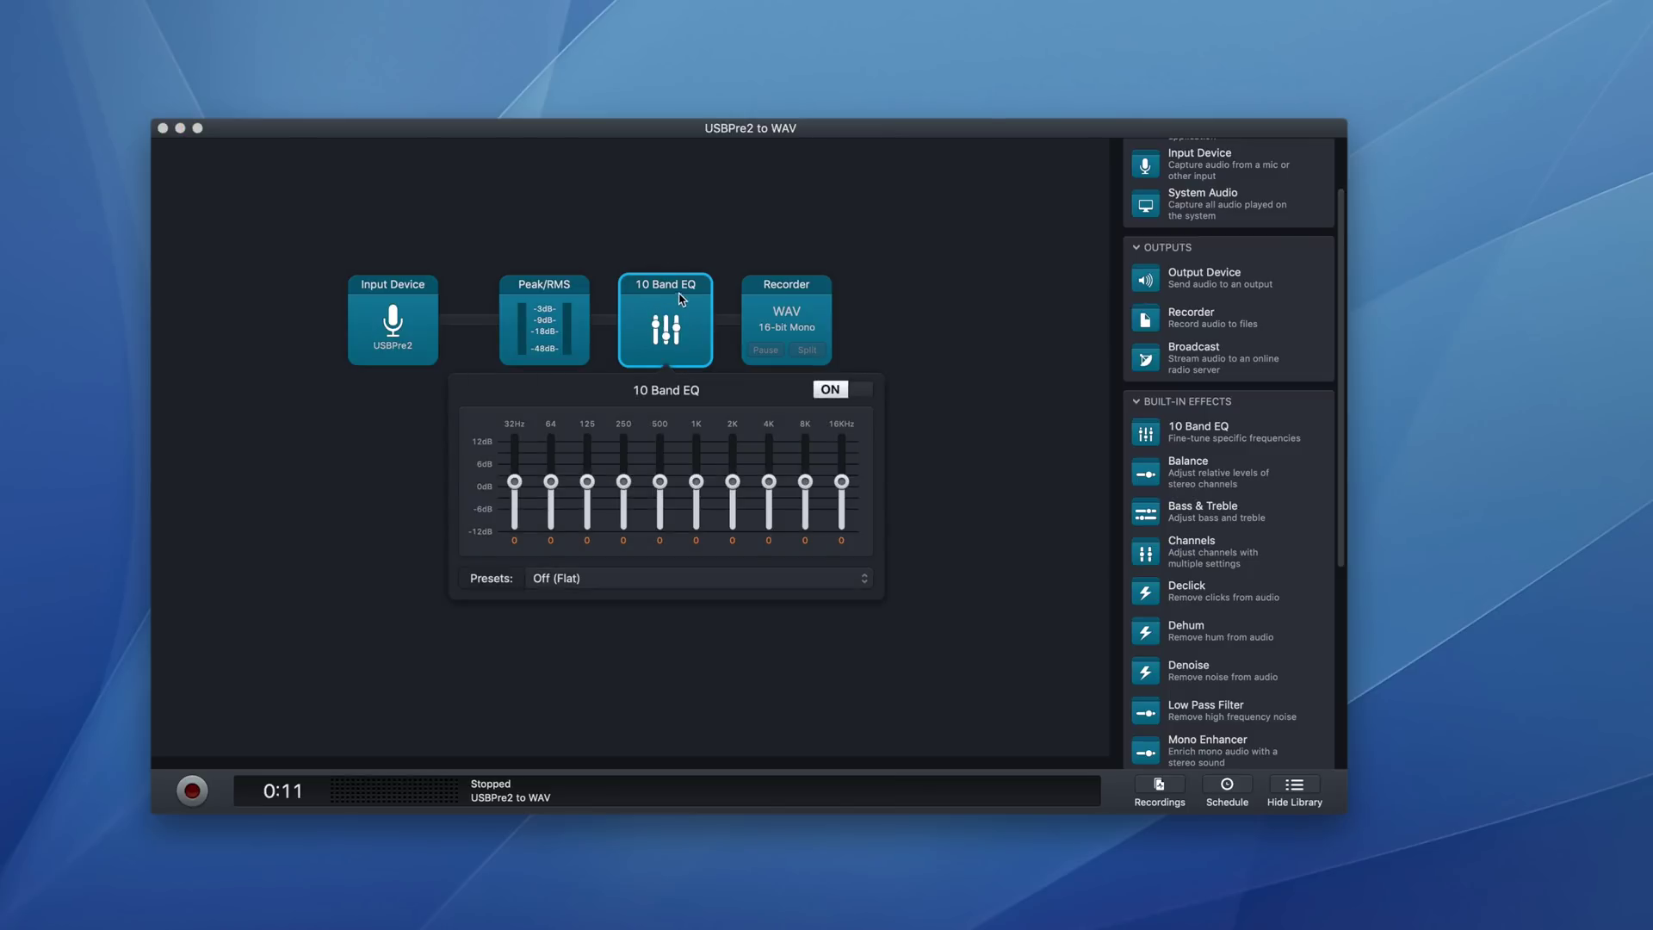
left_click(681, 297)
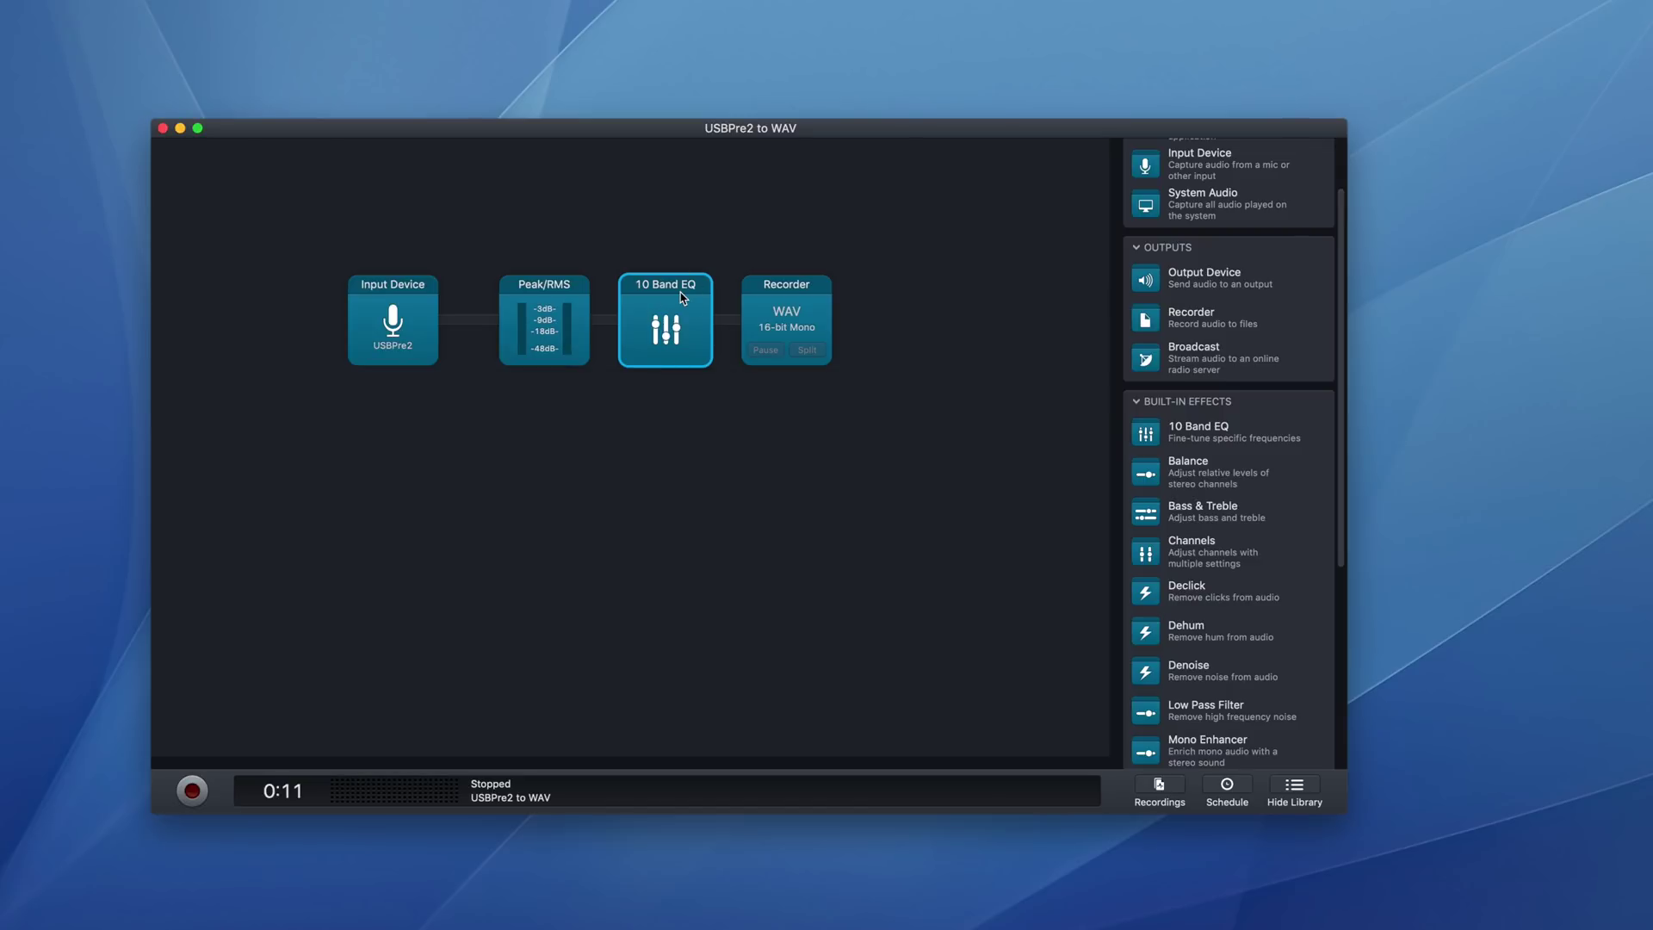
left_click(681, 297)
Delete the 10 Band EQ block and close the USBPre2 to WAV session window.
left_click(681, 297)
right_click(681, 297)
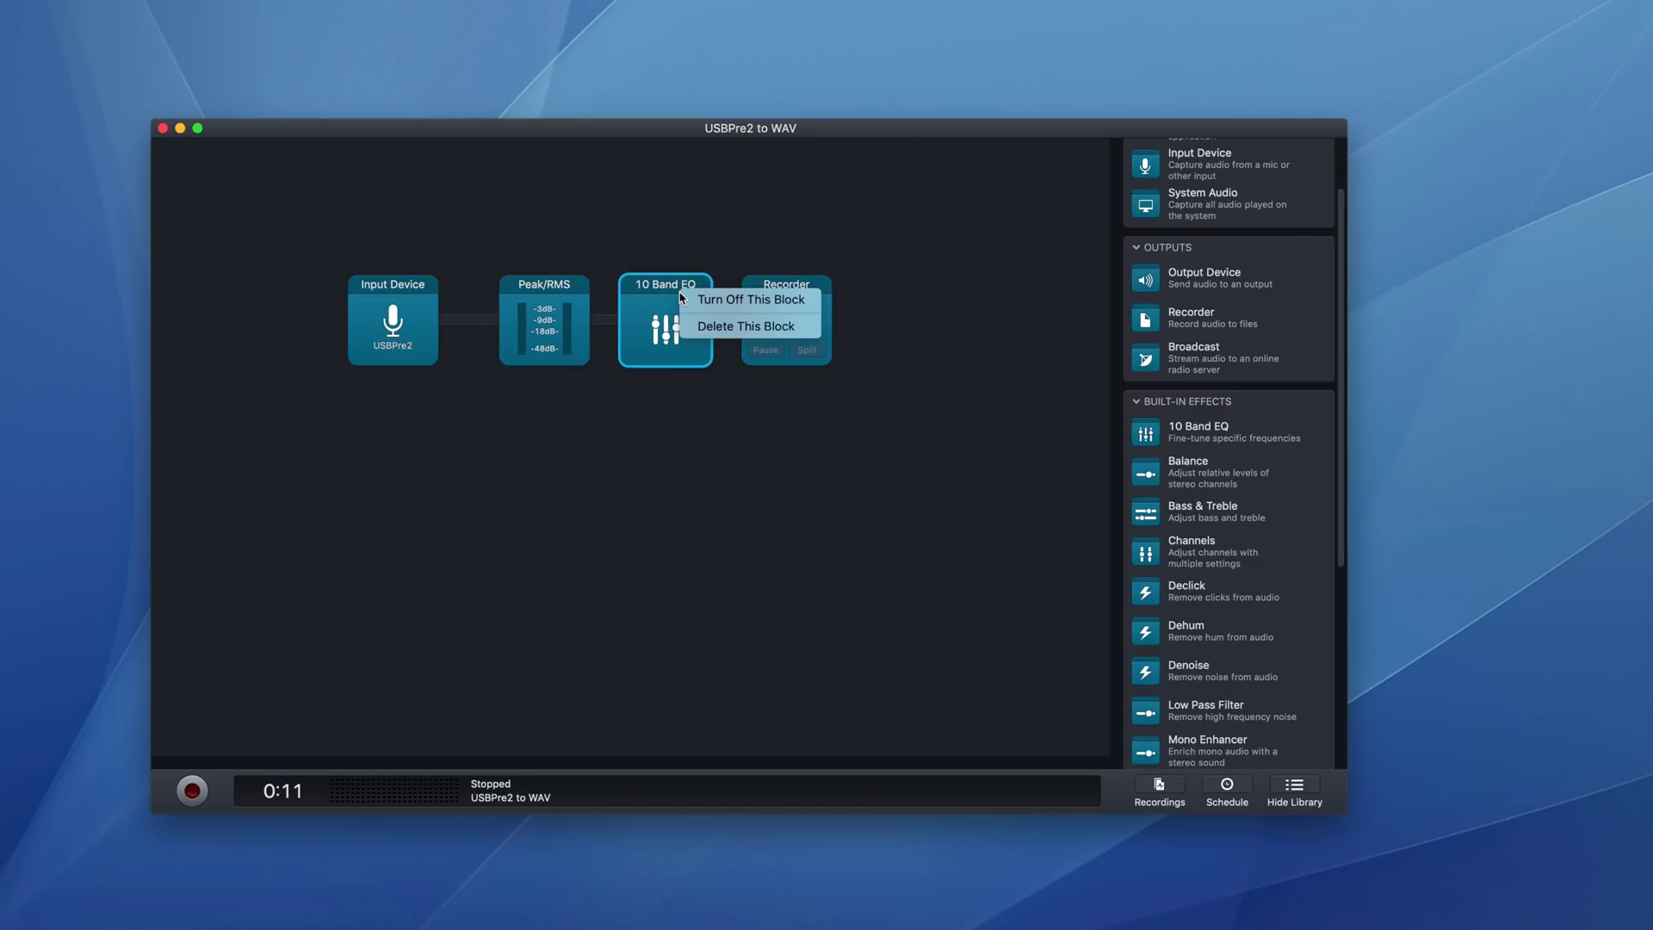
left_click(720, 327)
left_click(738, 331)
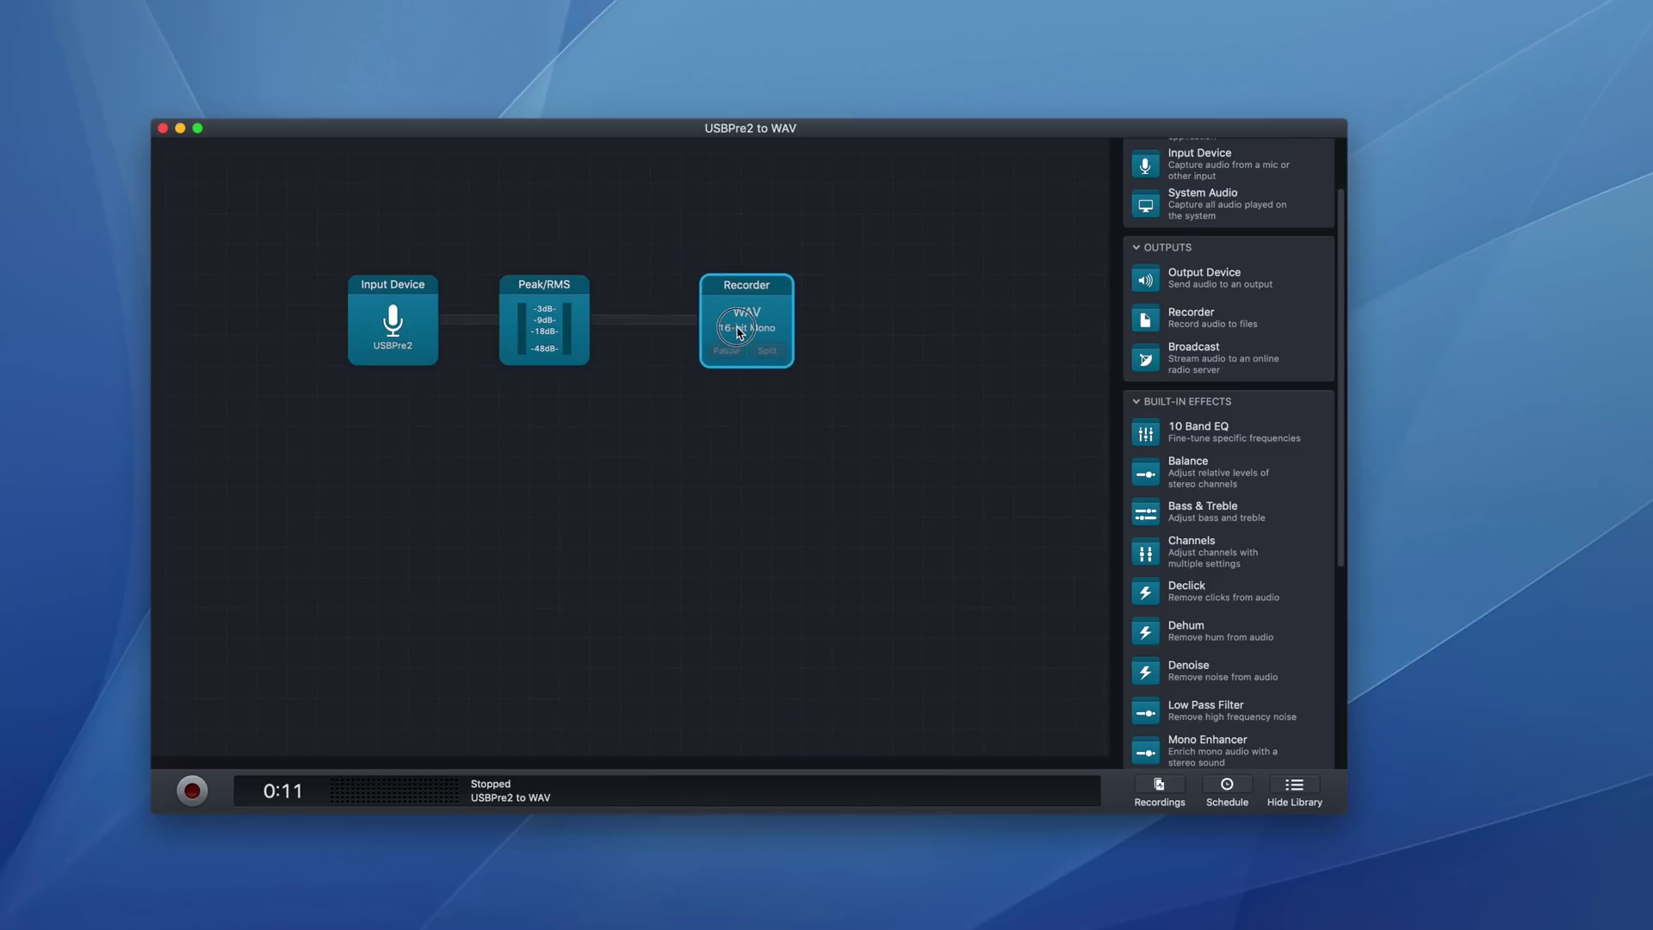
scroll(1291, 381, "down", 5)
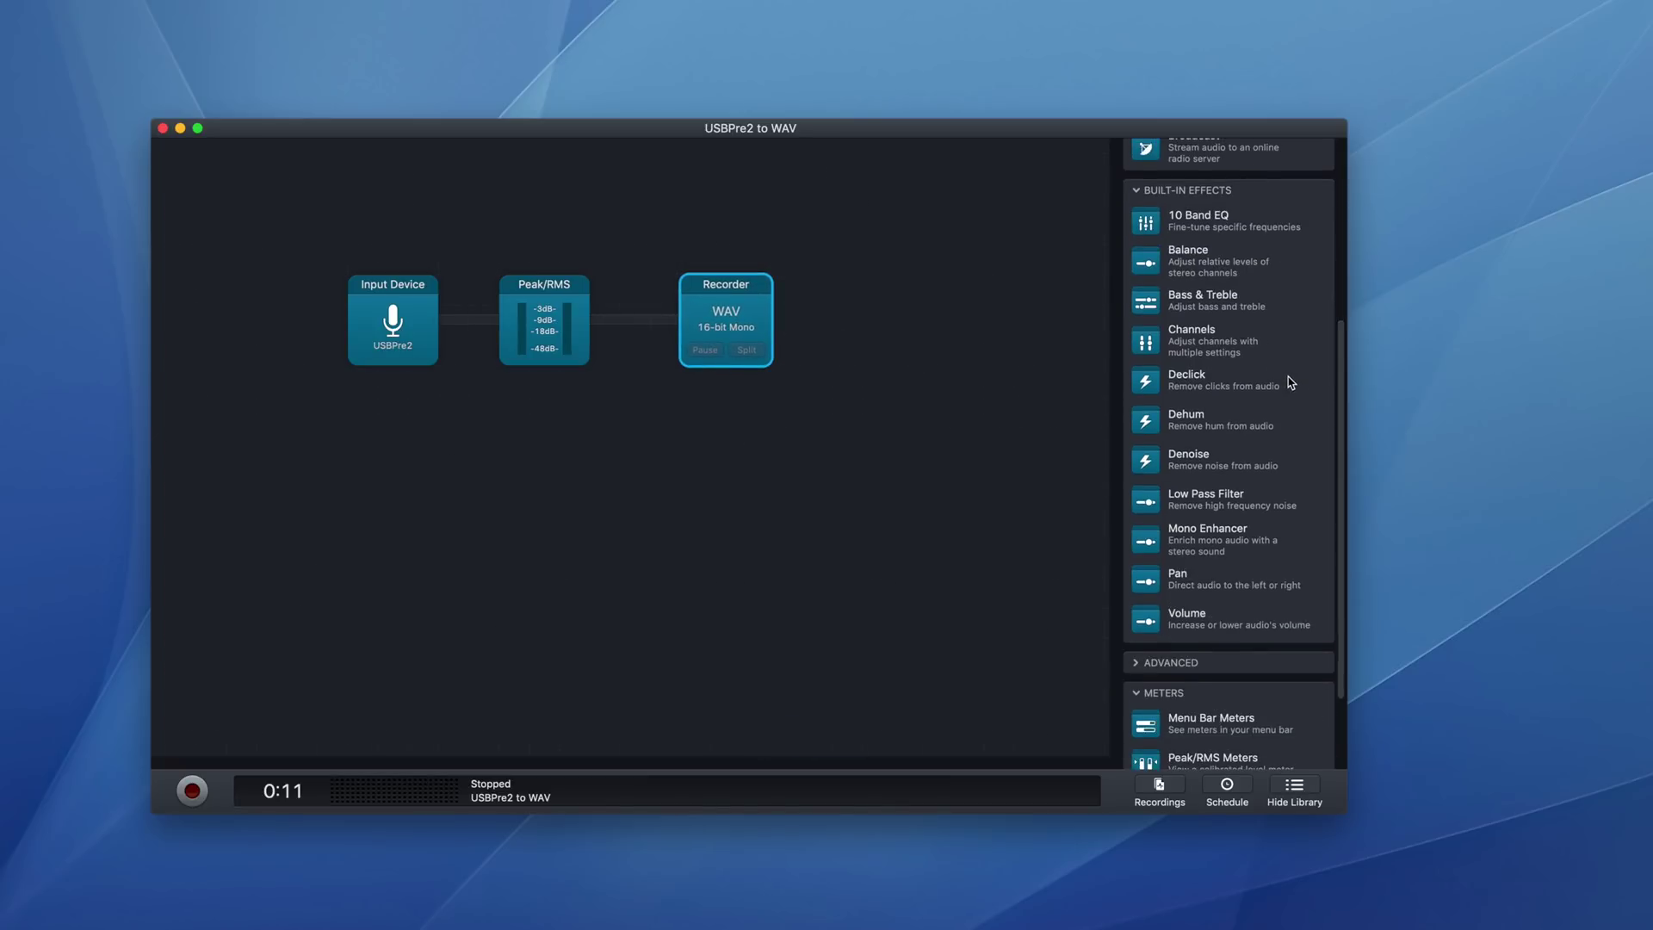
scroll(1291, 382, "down", 2)
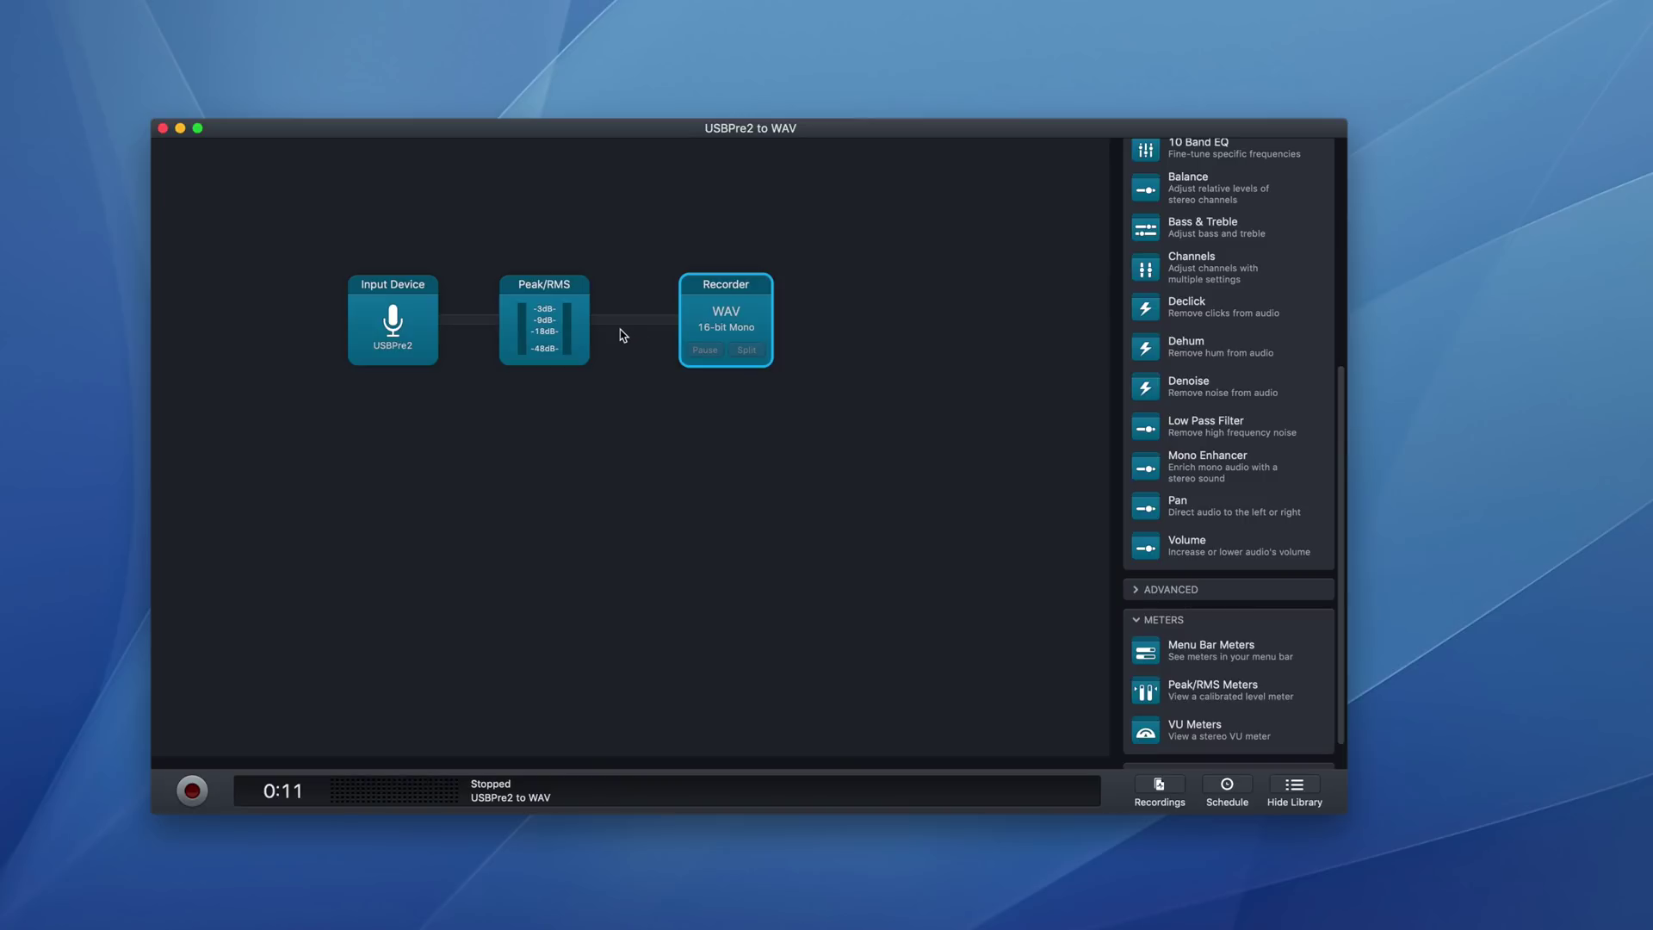
left_click(164, 130)
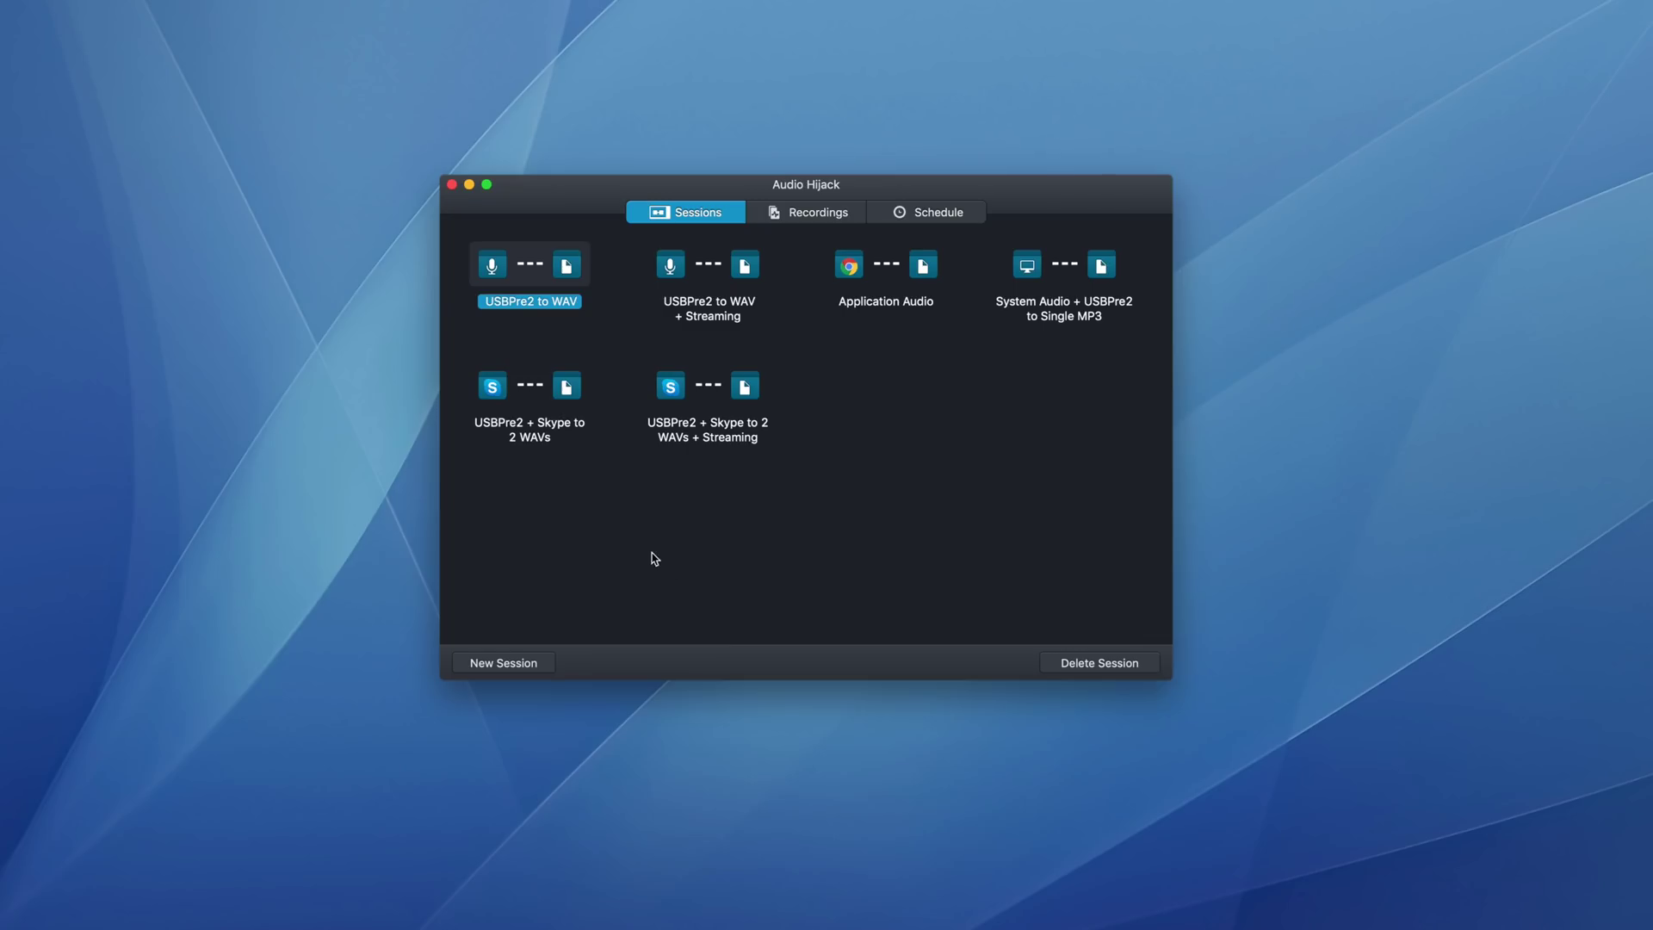
left_click(652, 553)
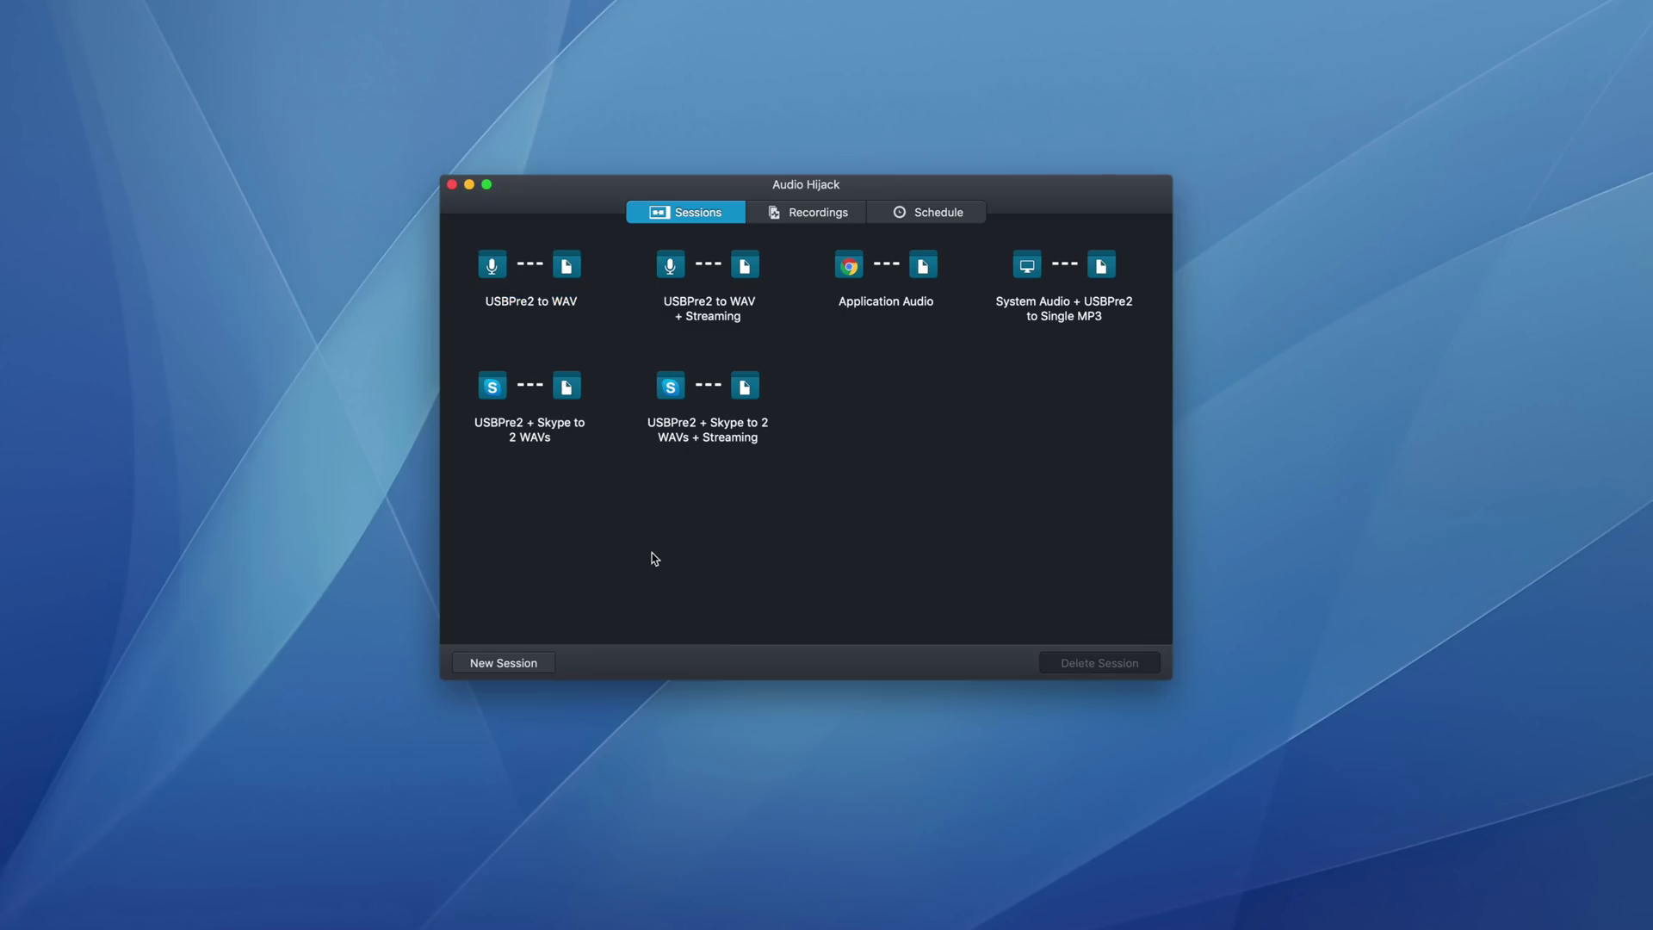
double_click(567, 387)
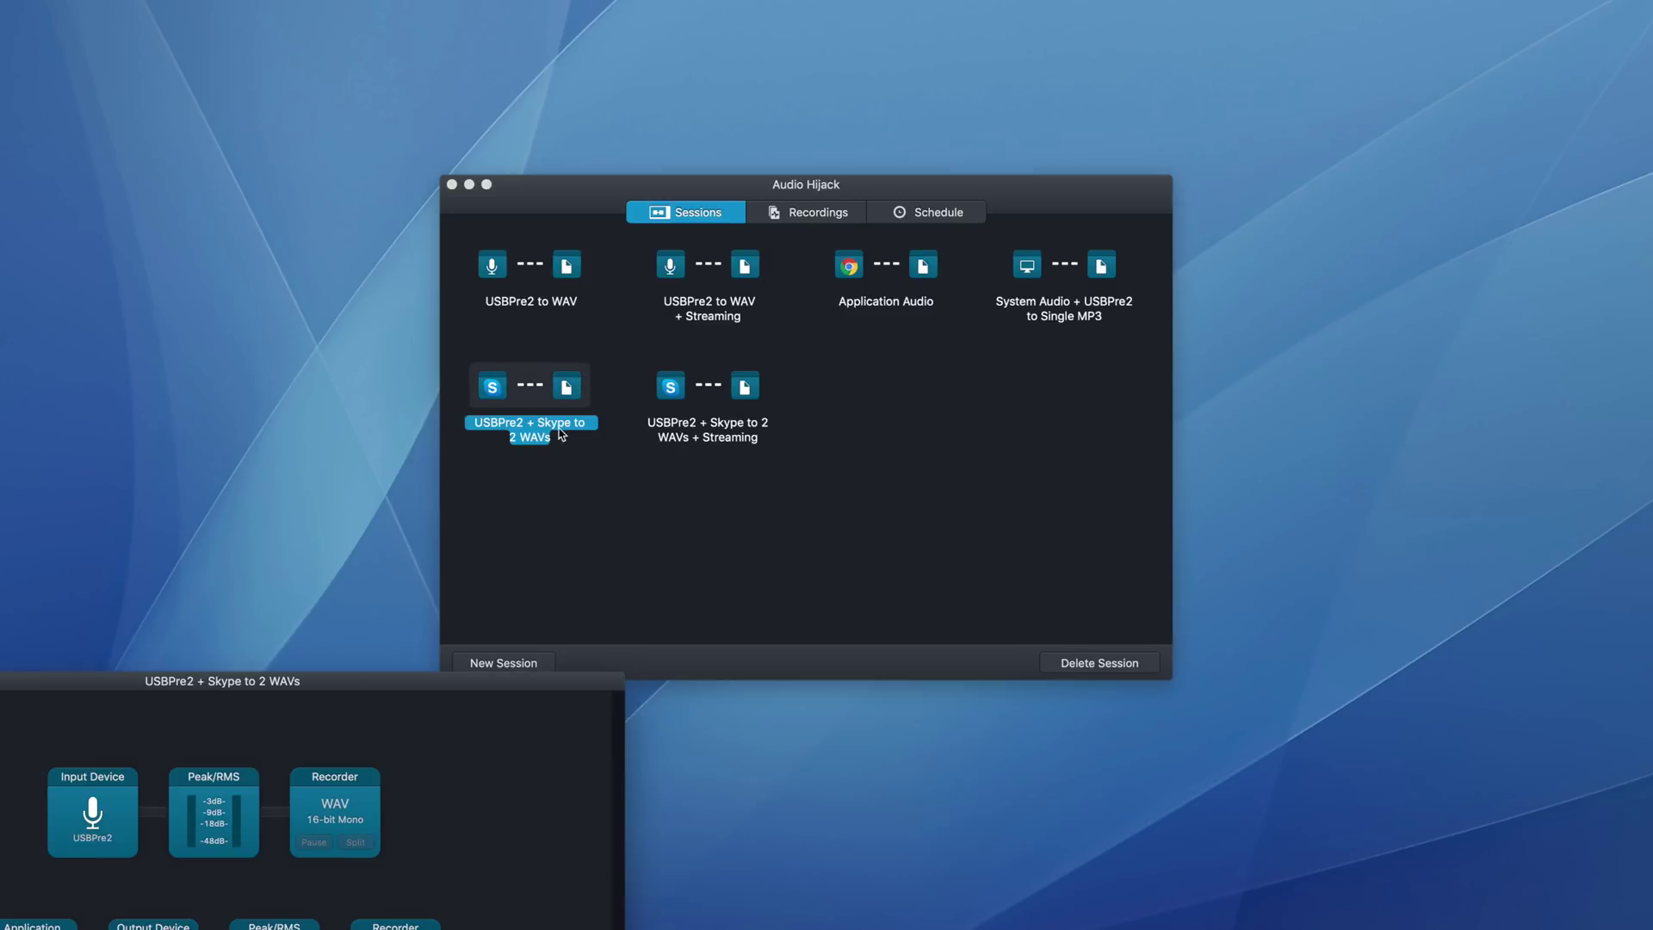
left_click_drag(380, 690, 824, 137)
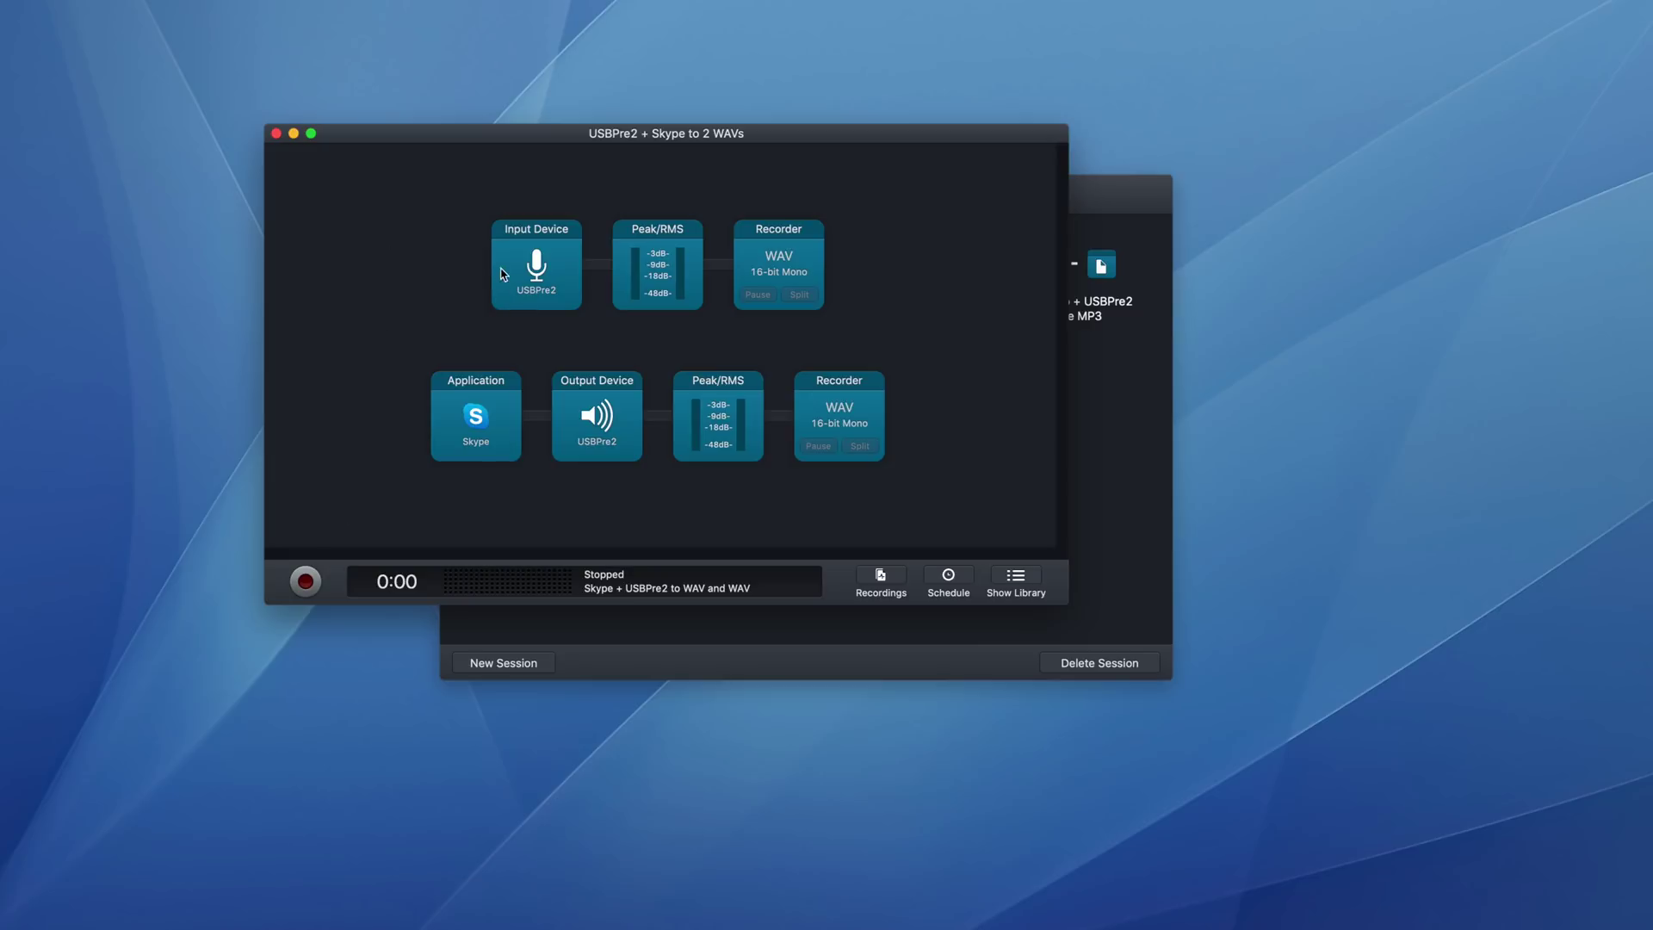
left_click(544, 272)
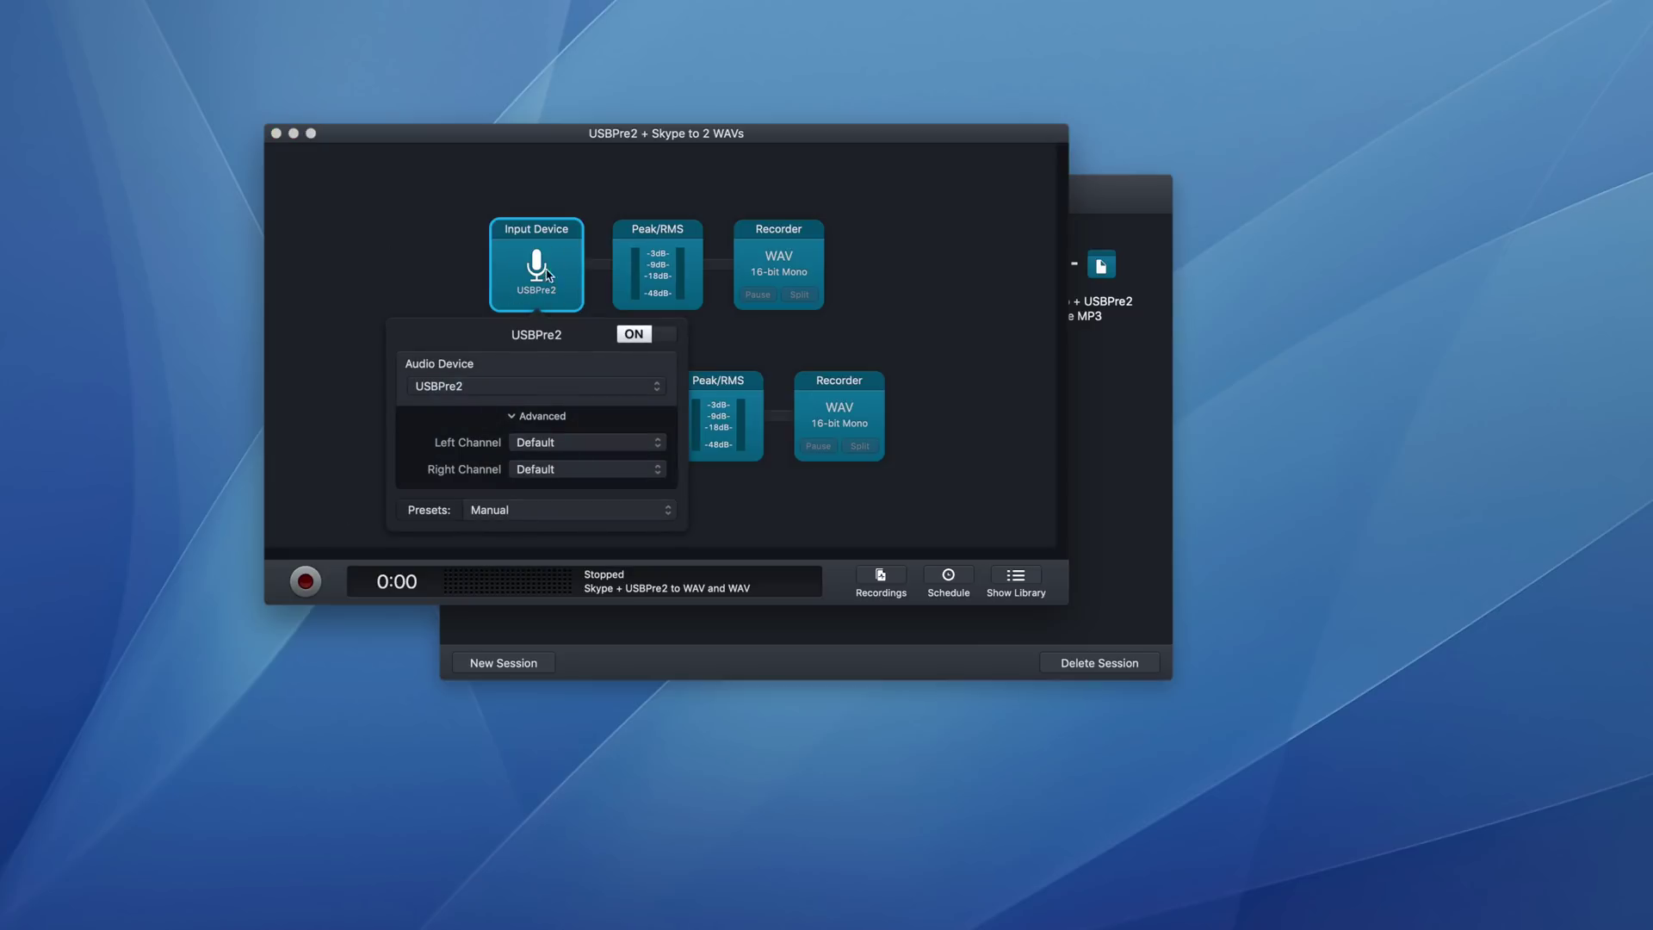
left_click(654, 259)
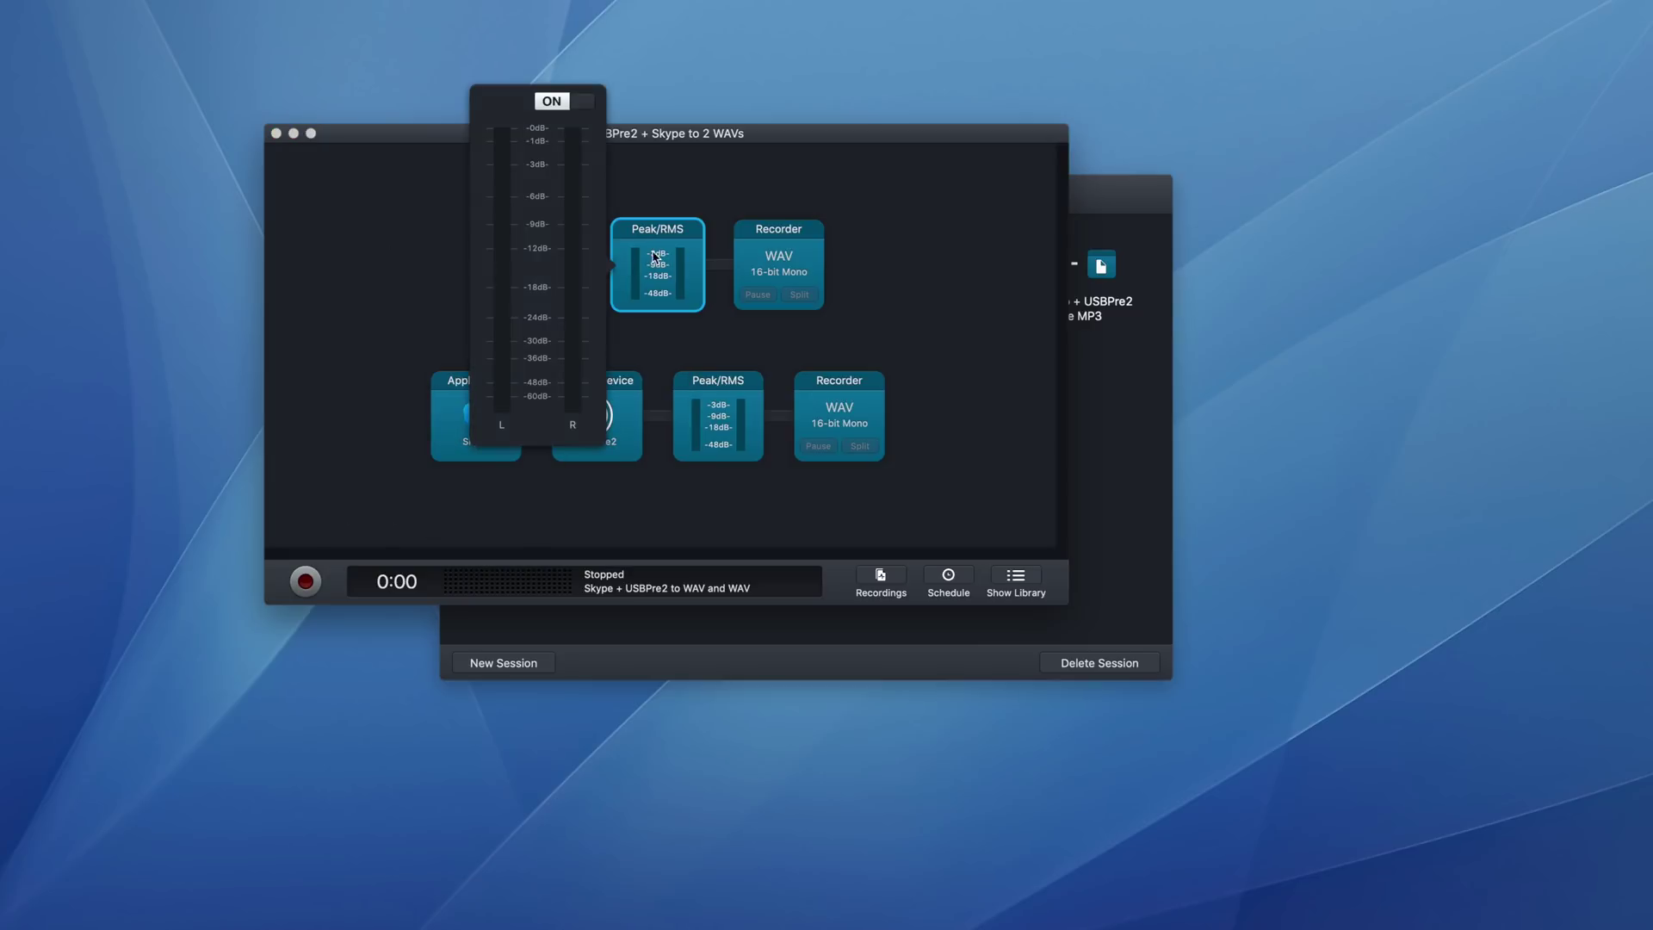
left_click(683, 212)
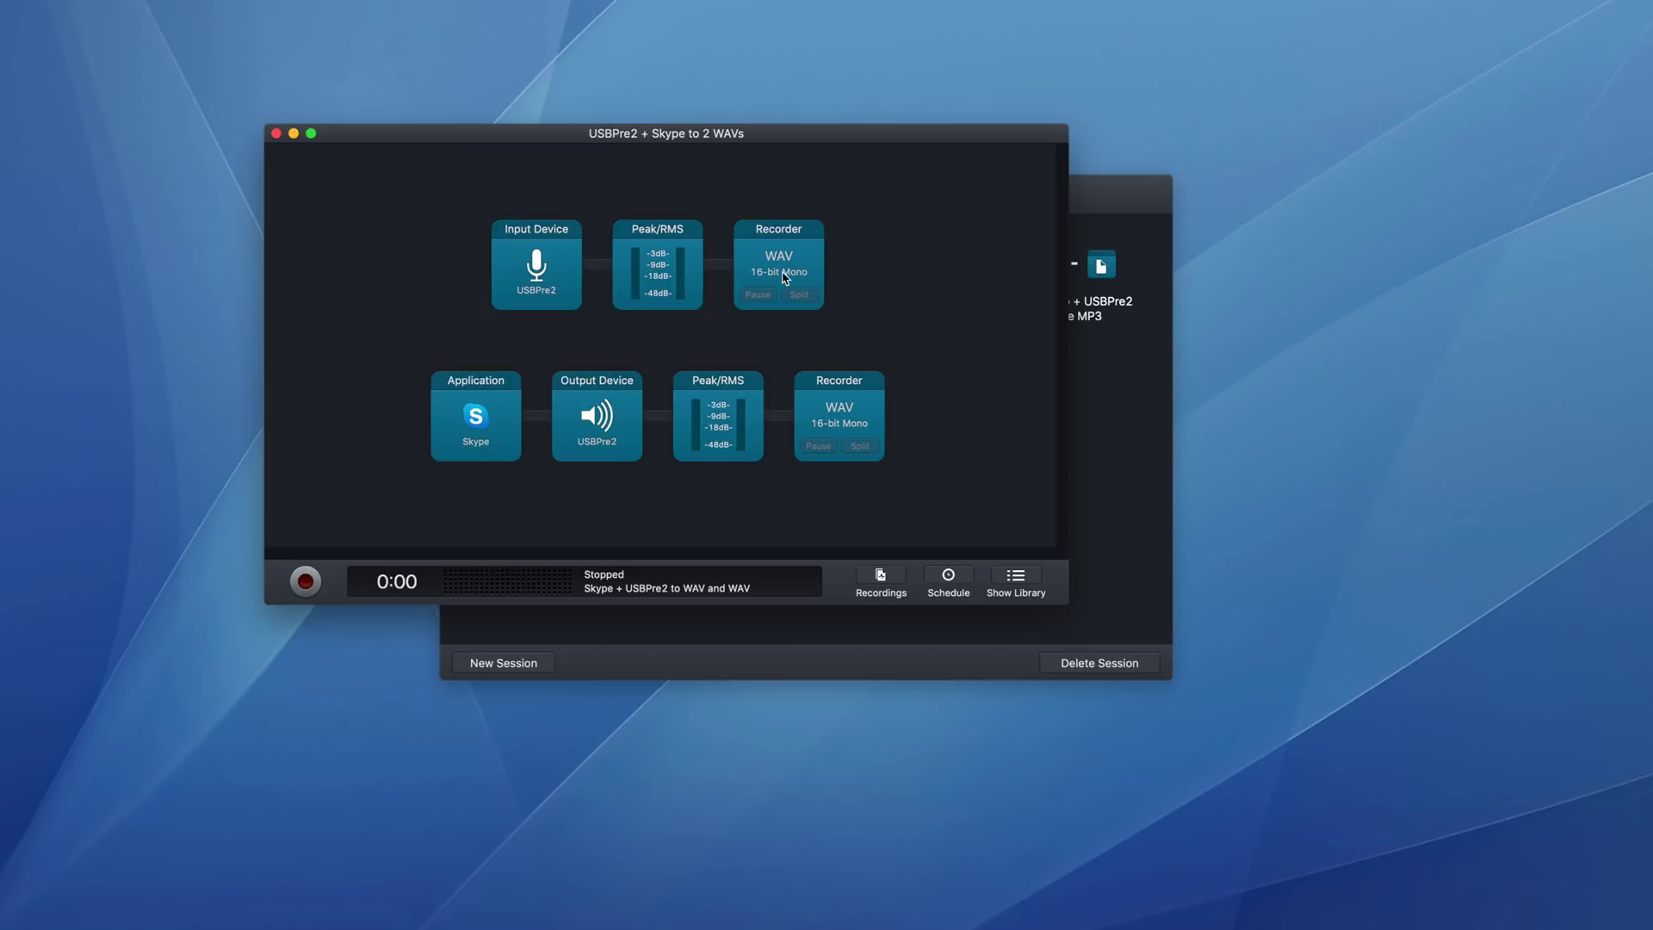
In the USBPre2 Recorder's advanced options, confirm WAV format, 16 Bit and 44100 Hz.
left_click(795, 265)
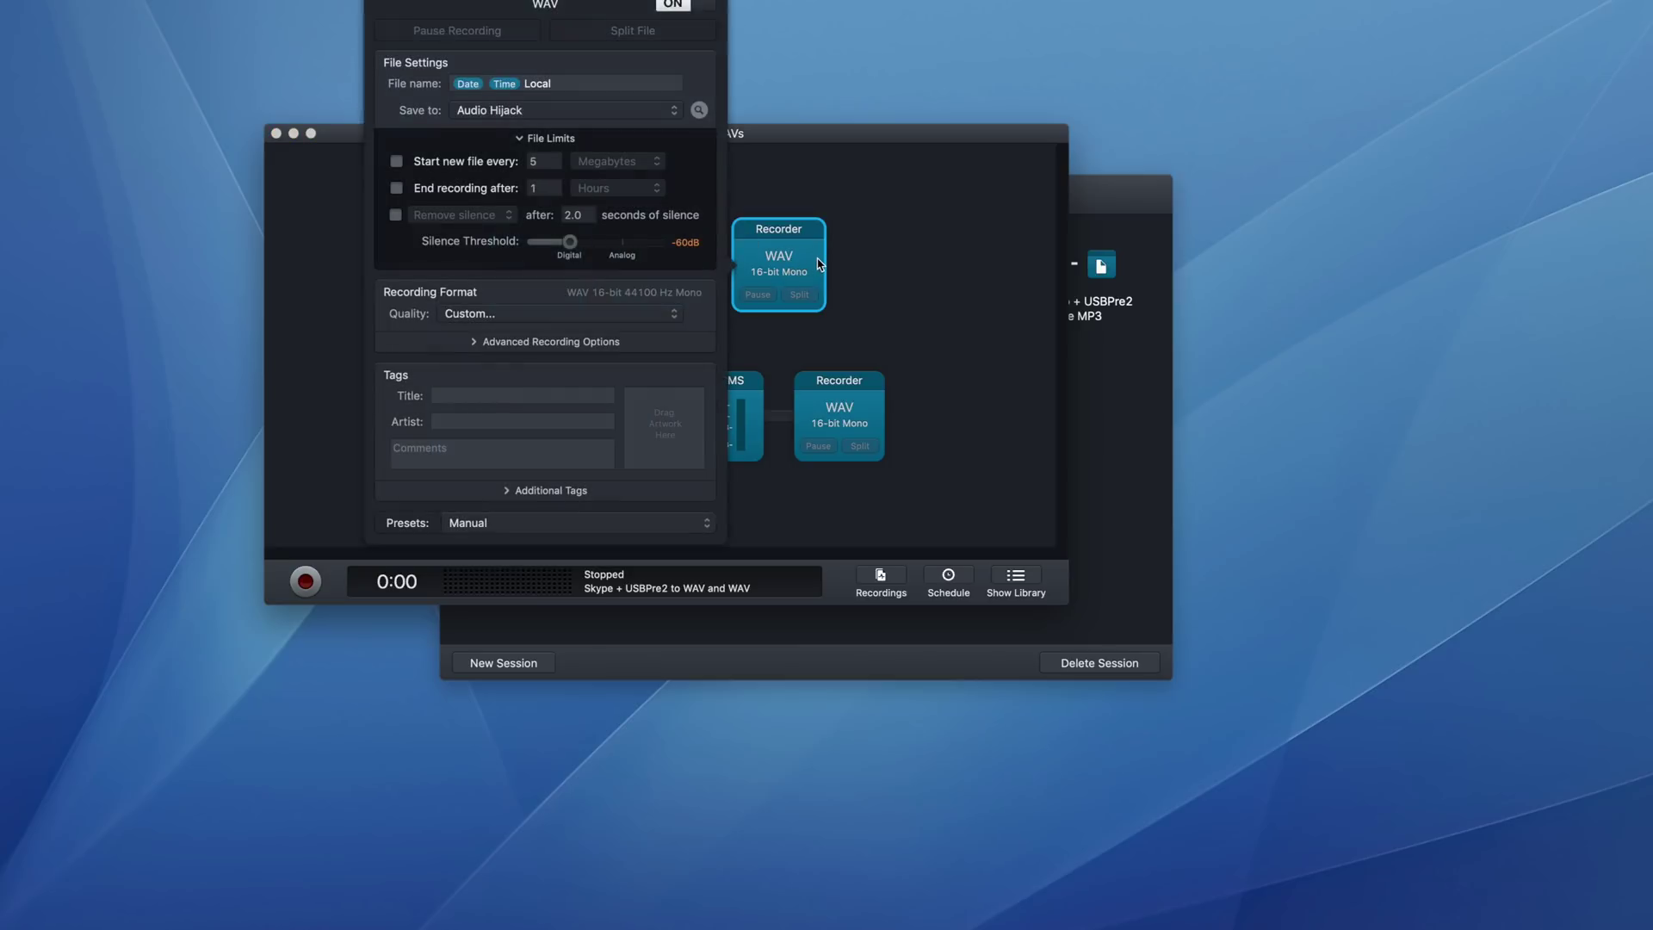
left_click(548, 341)
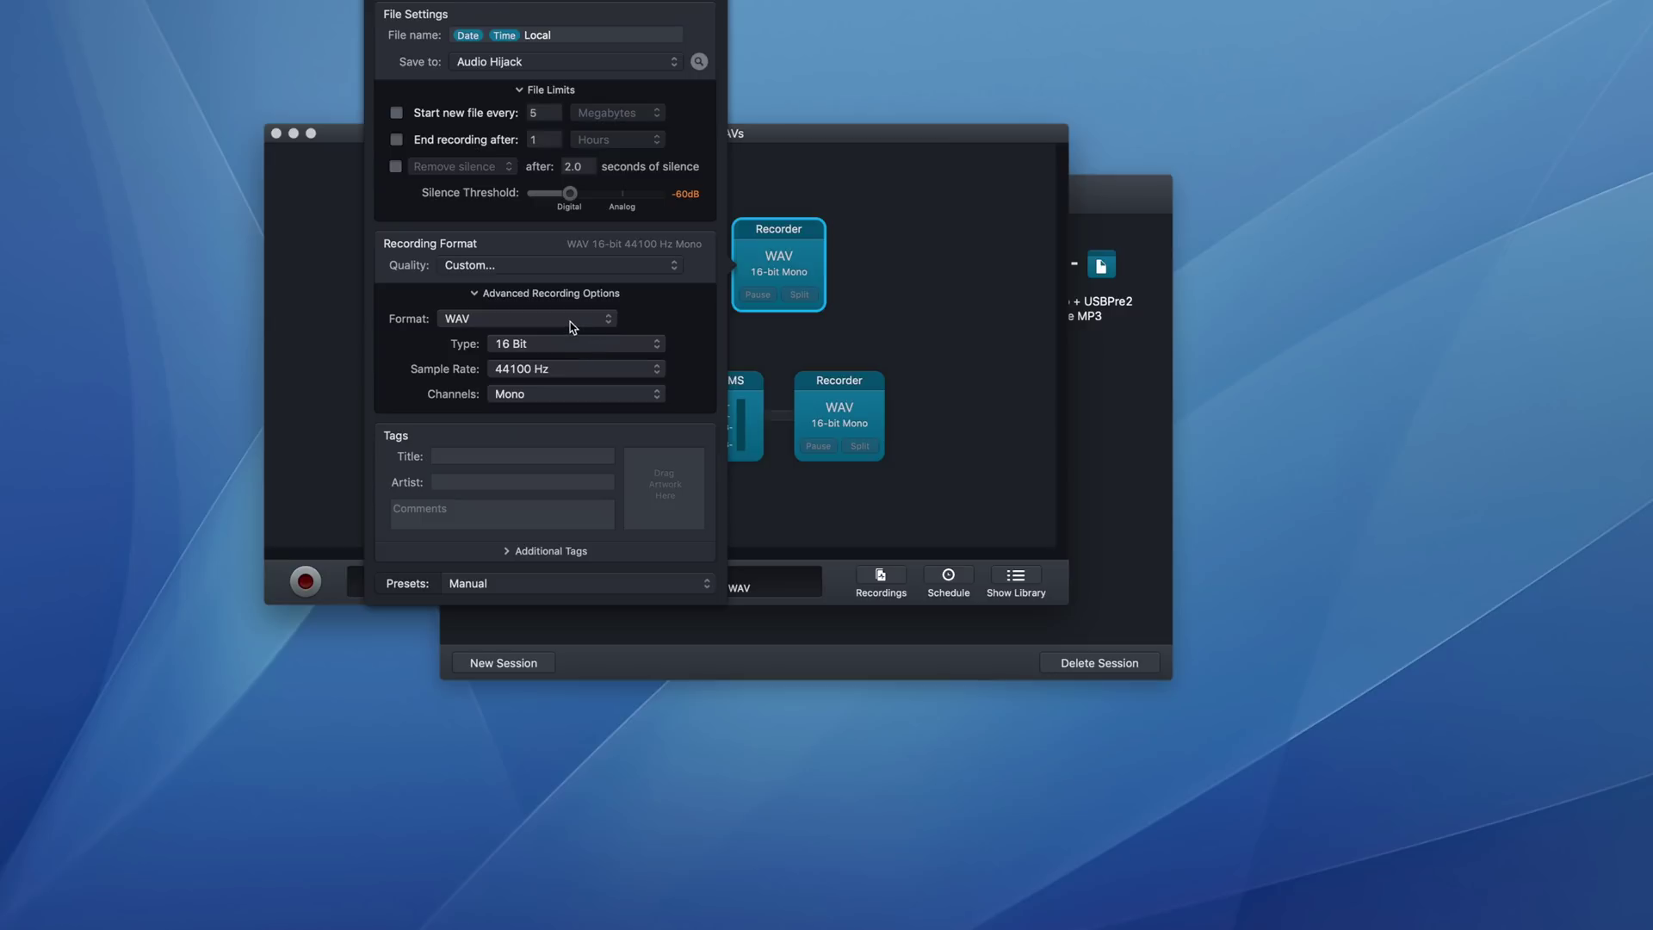
left_click(569, 320)
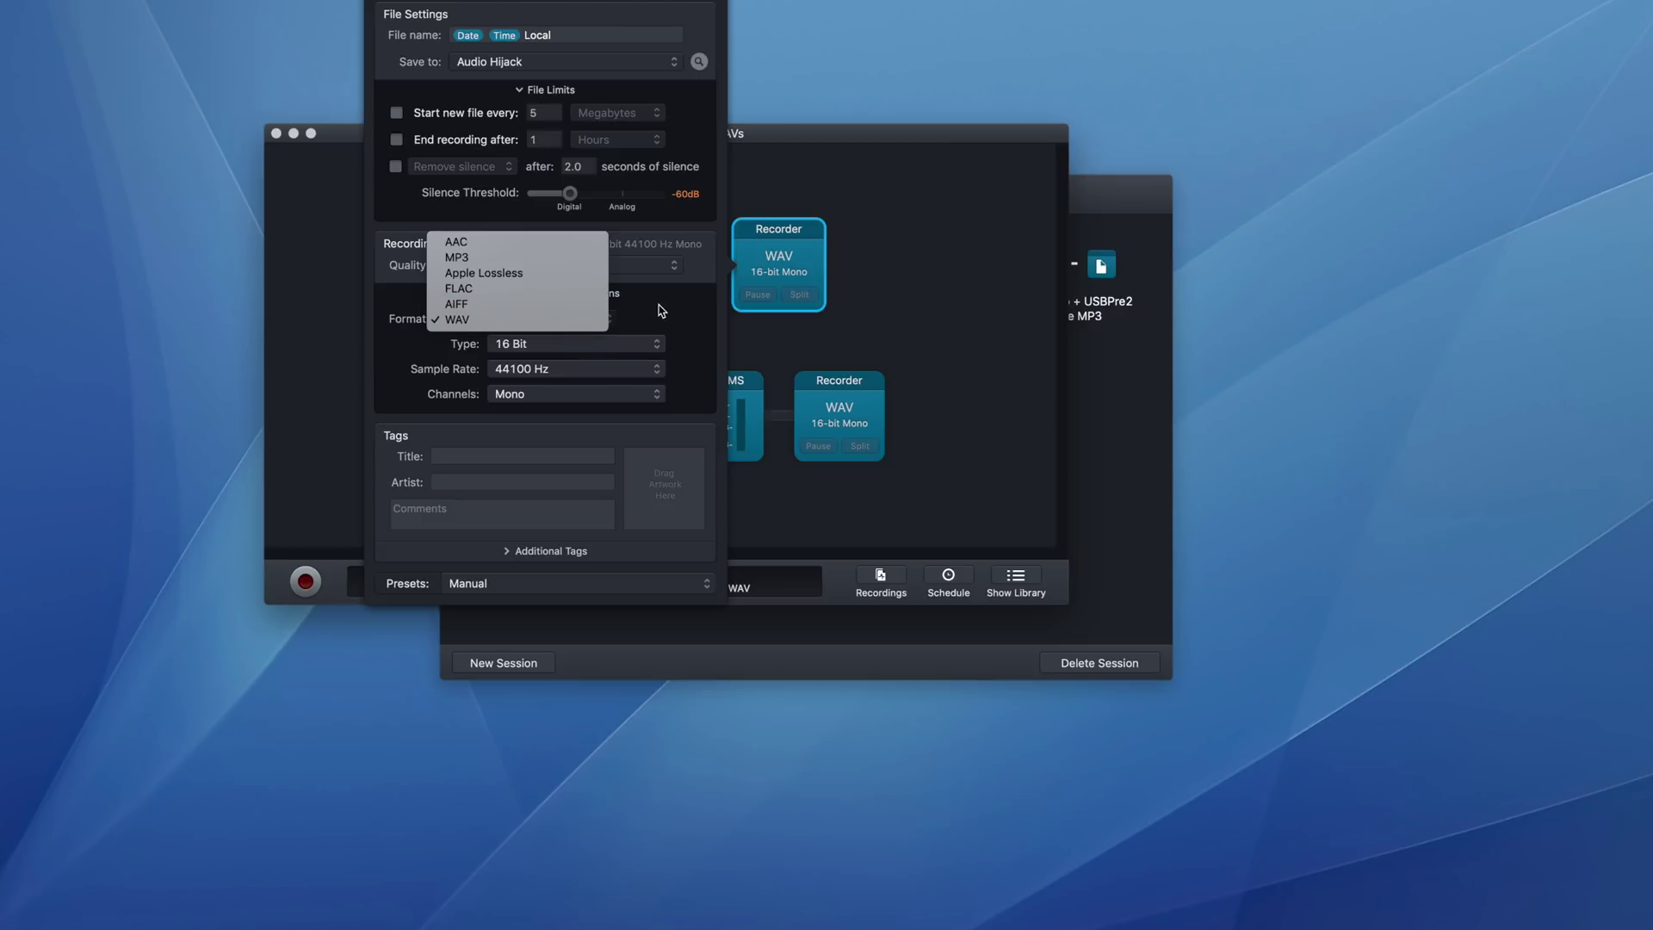
left_click(497, 320)
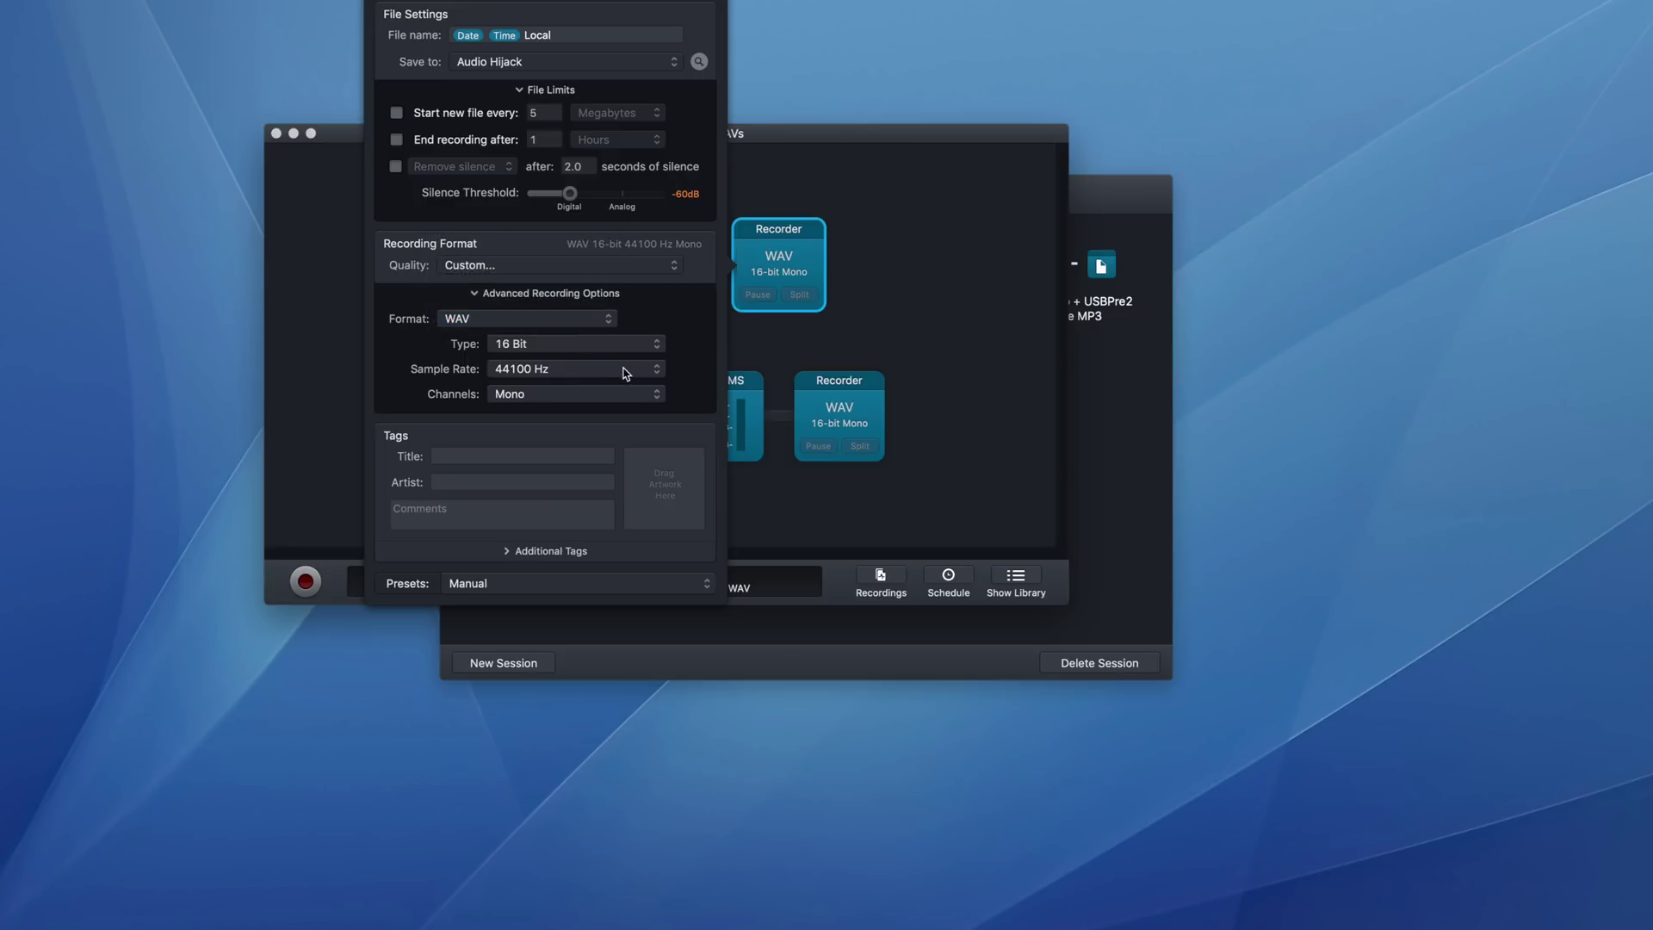
left_click(605, 343)
left_click(715, 372)
left_click(616, 371)
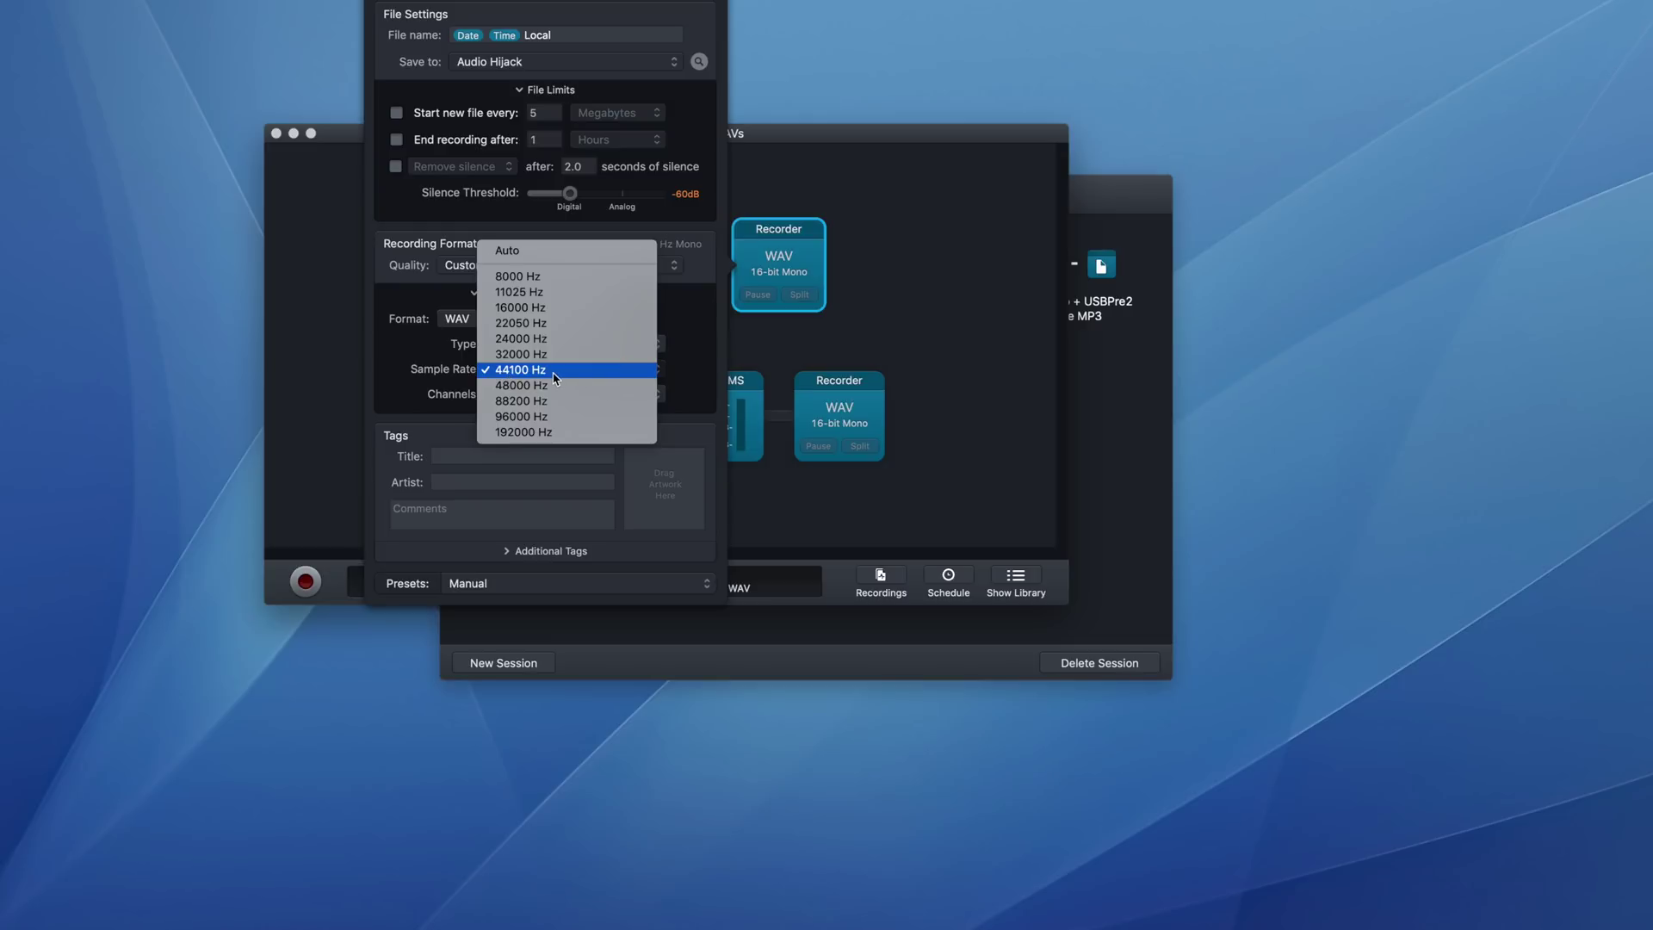
left_click(554, 376)
left_click(556, 378)
left_click(555, 376)
Check the Channels popup repeatedly, leaving it set to Mono.
left_click(600, 401)
left_click(686, 383)
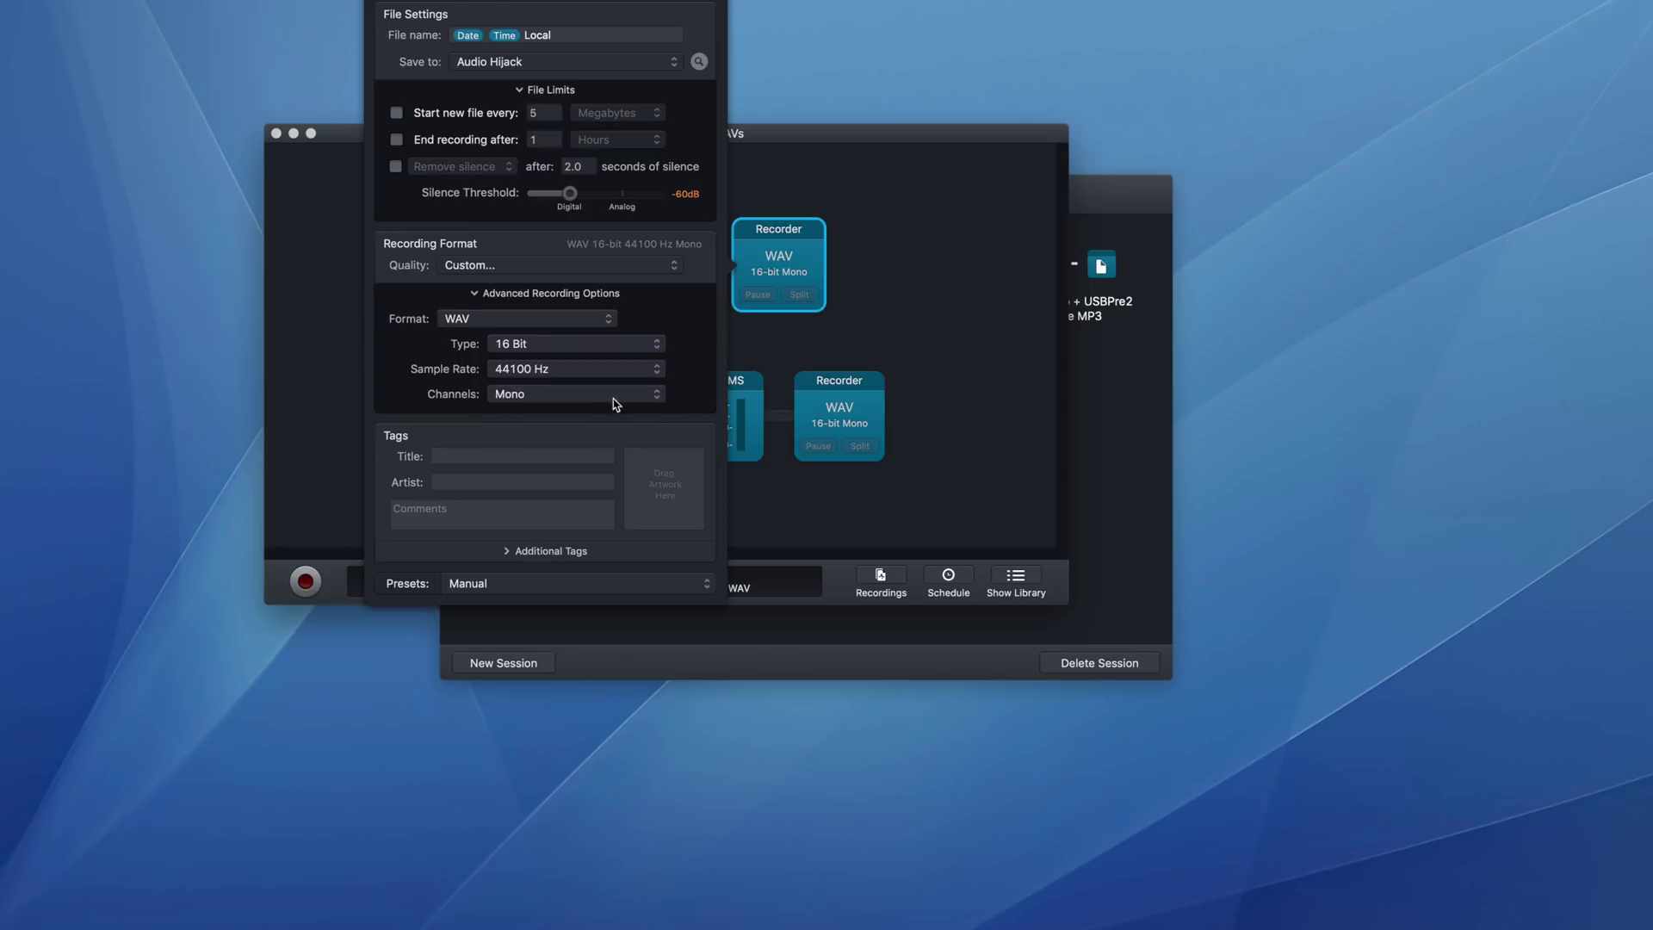
left_click(600, 396)
left_click(683, 366)
left_click(597, 396)
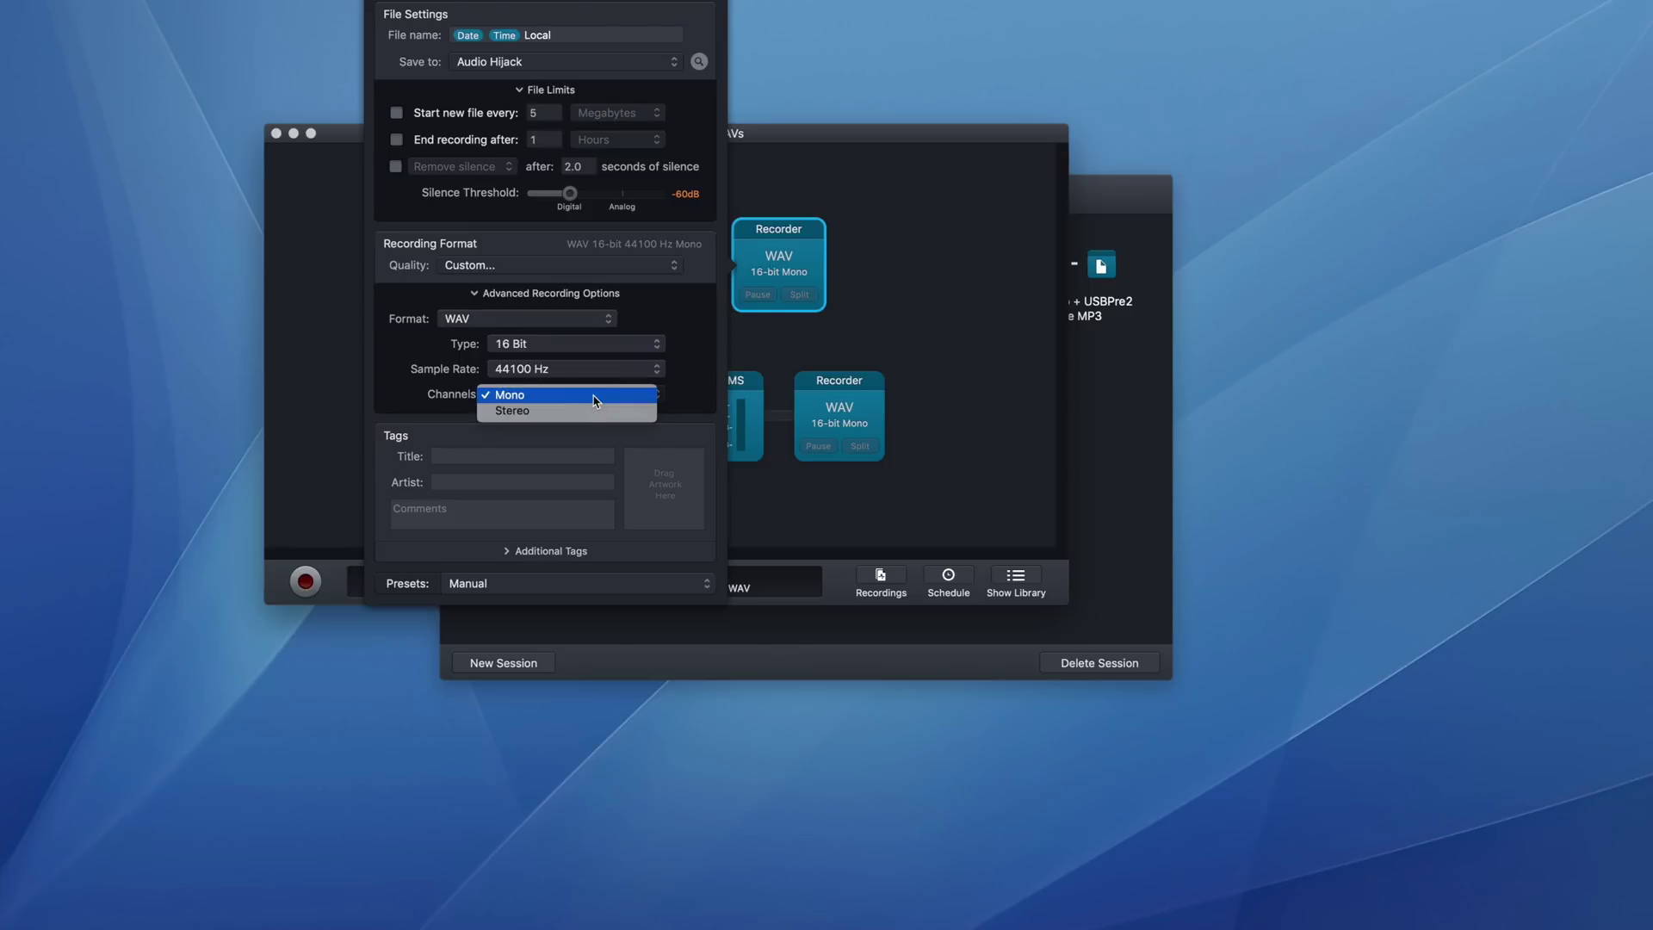
left_click(685, 383)
left_click(580, 402)
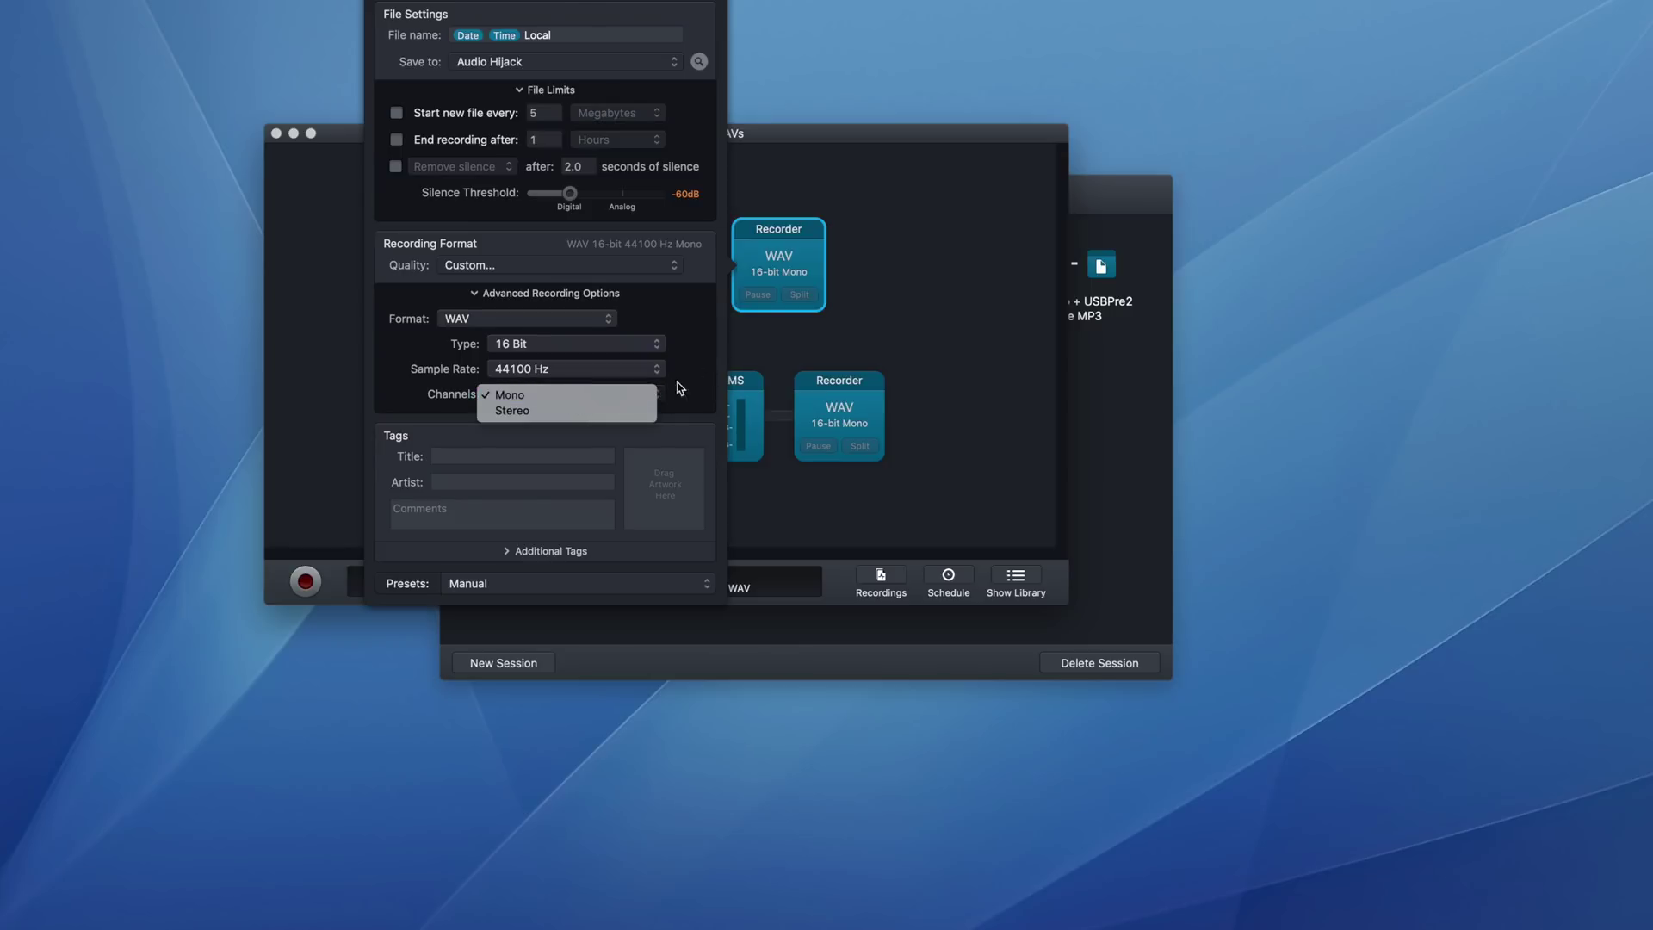
left_click(682, 383)
left_click(598, 401)
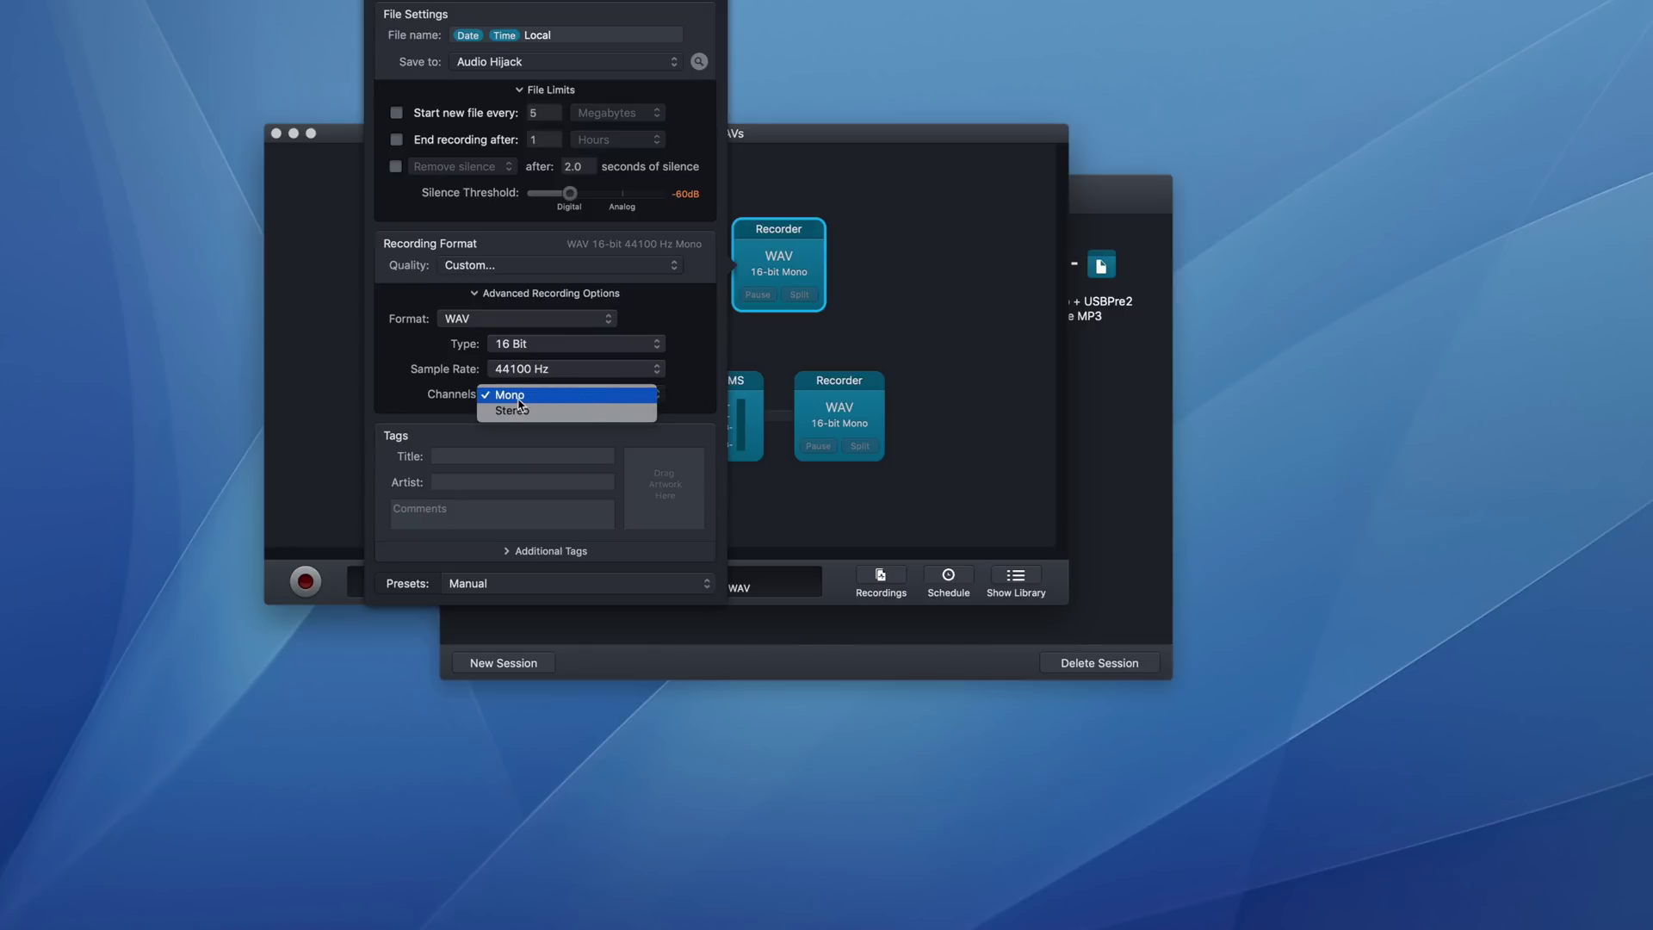
left_click(685, 369)
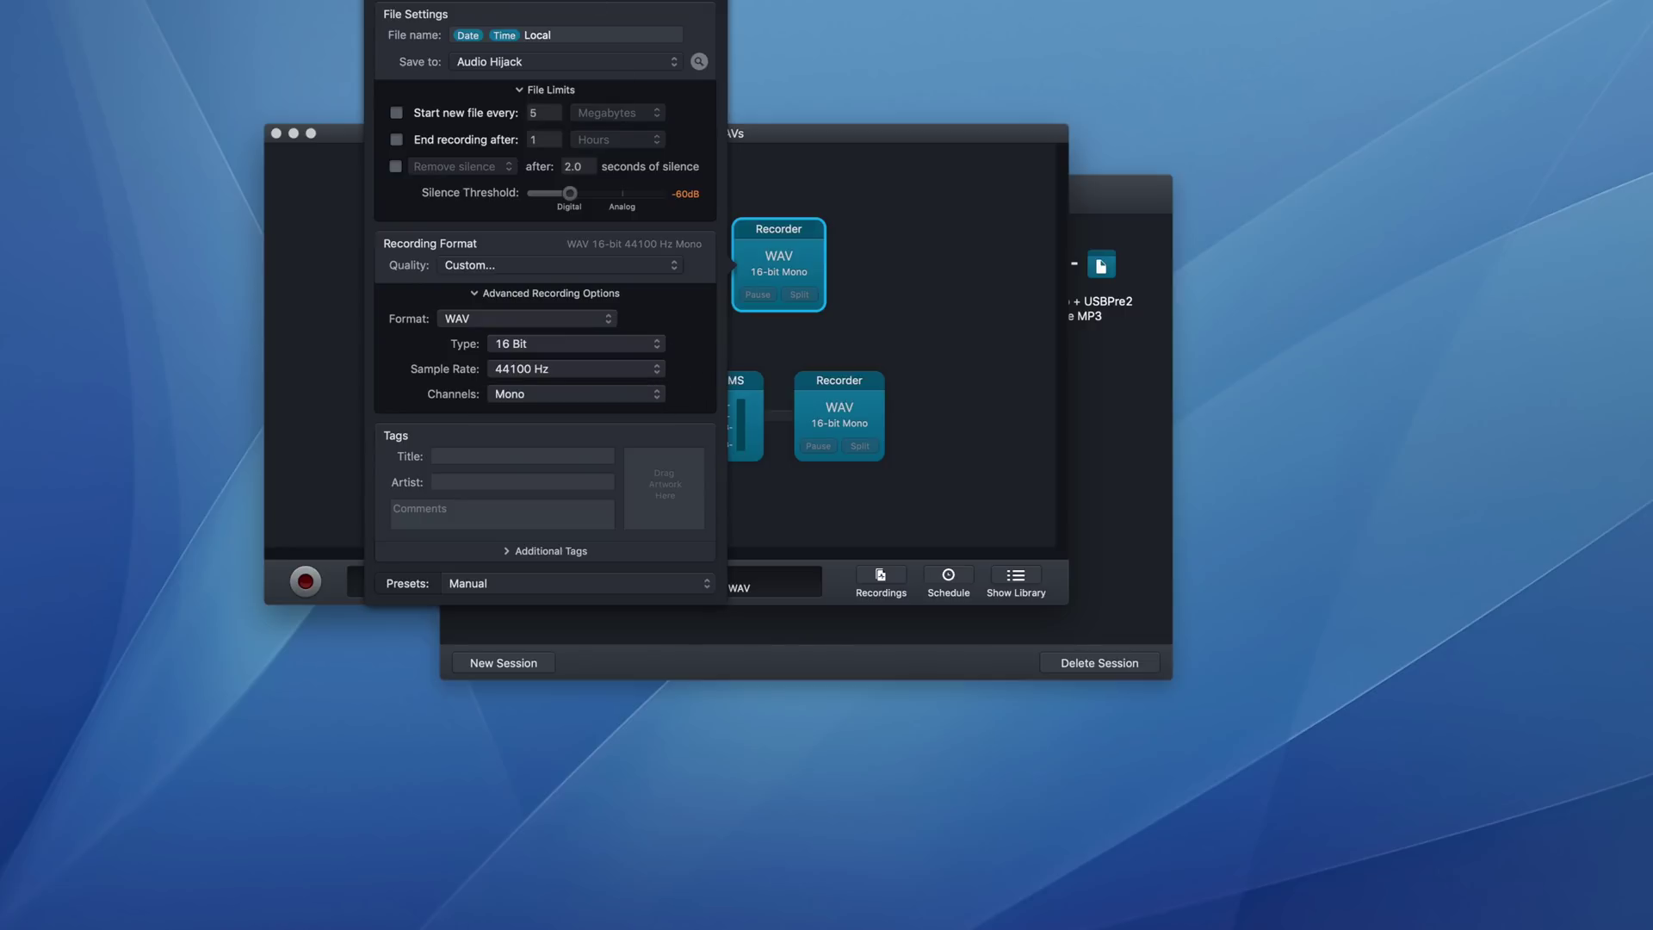
Inspect the Date Time Local file name pattern without changing it.
left_click(468, 41)
left_click(504, 38)
double_click(535, 36)
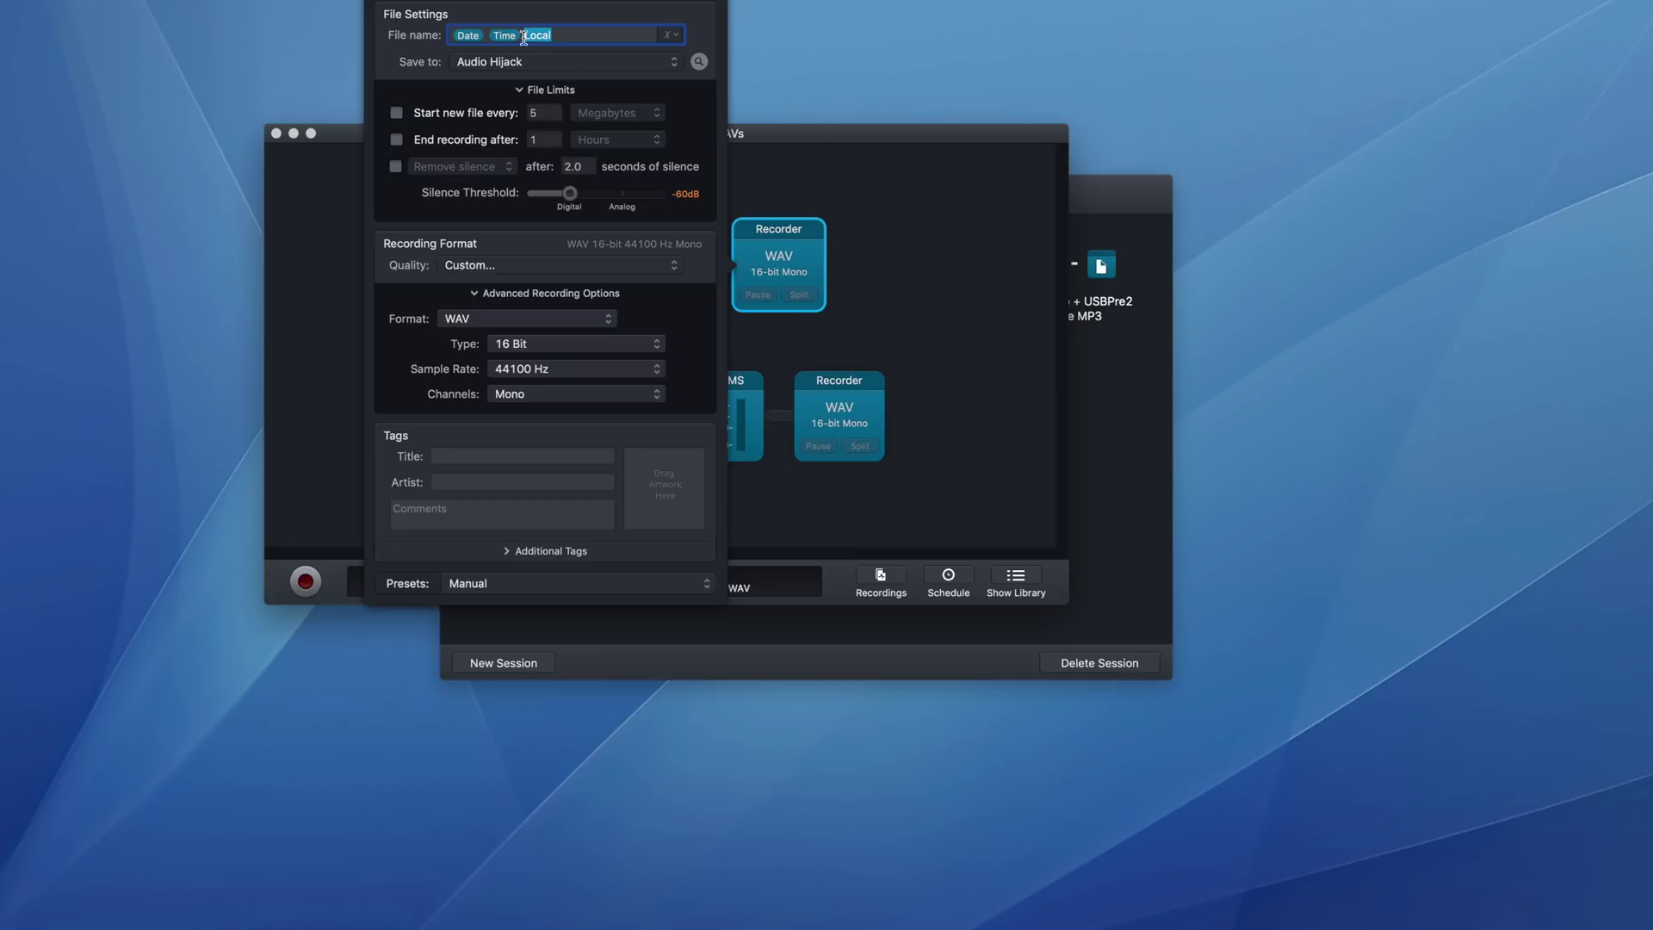
left_click(539, 38)
Open the Audio Hijack recordings folder in Finder through Alfred.
key("alt+space")
type("aud")
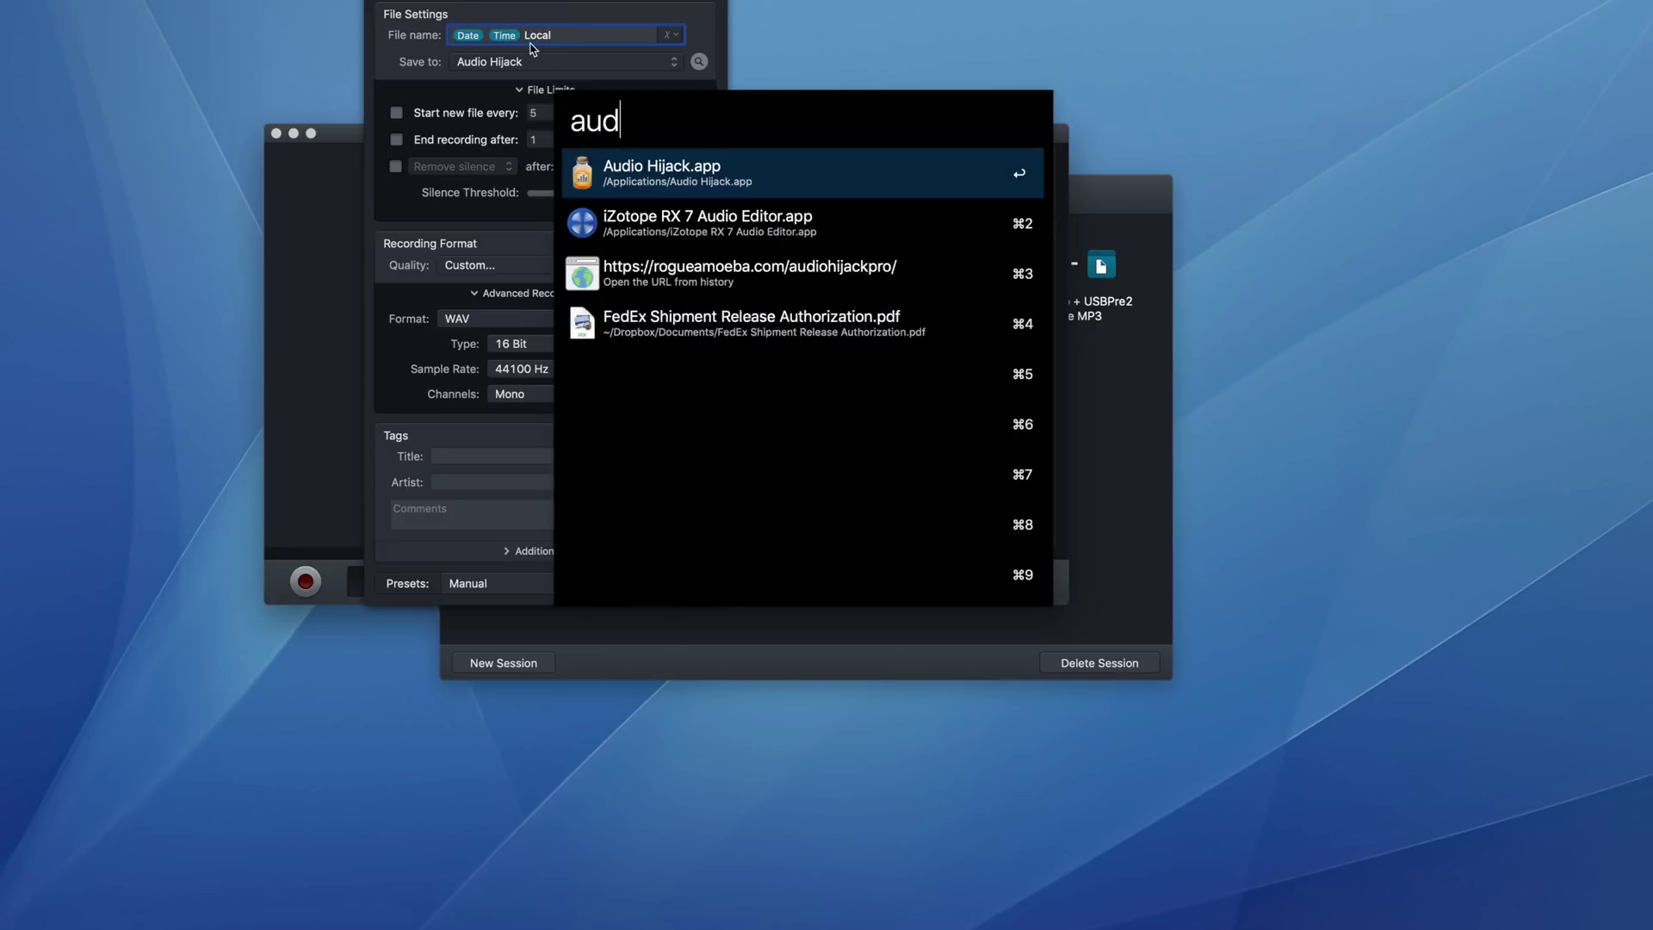
type("io hijac")
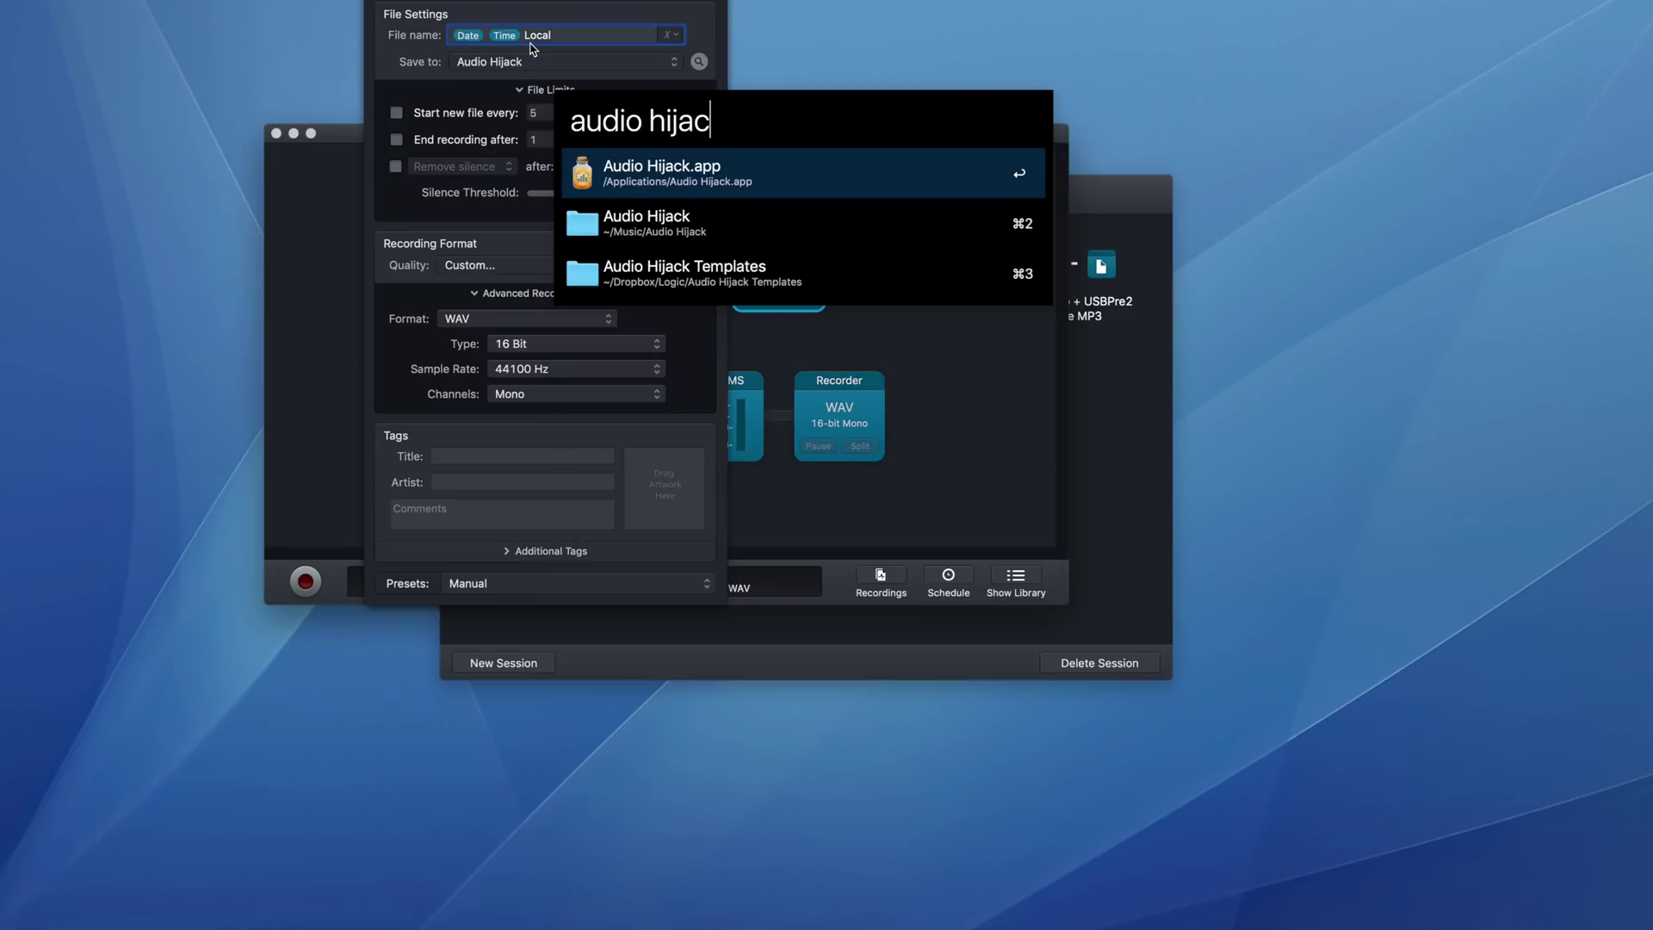
key("Down")
key("Return")
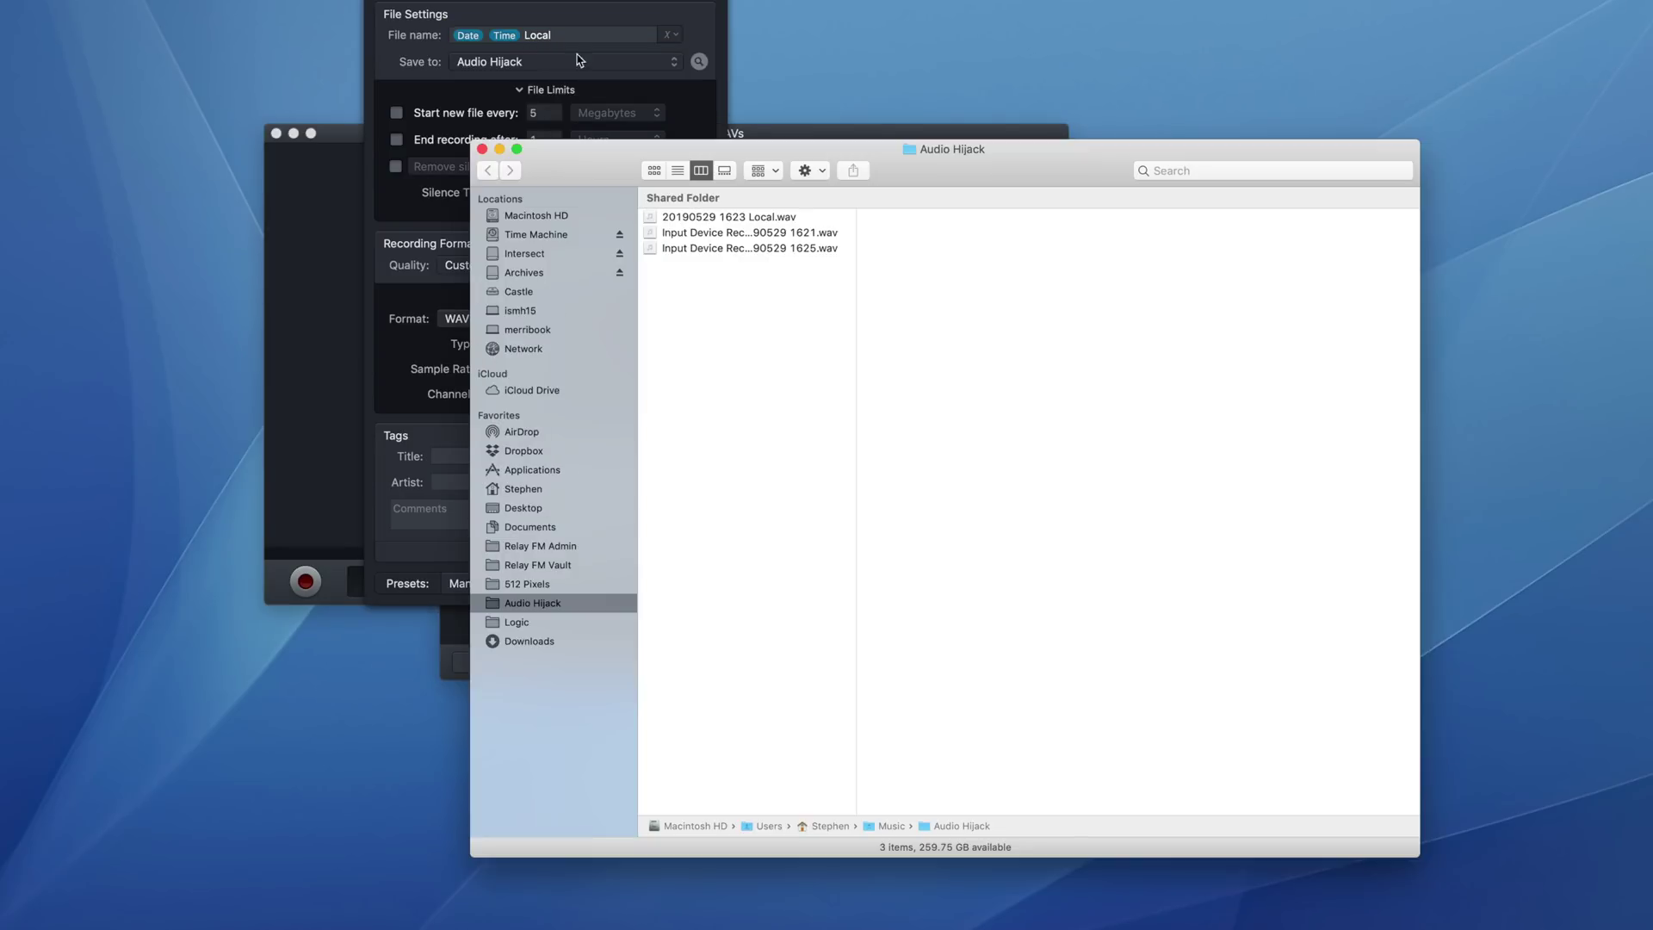
left_click(772, 232)
left_click(748, 218)
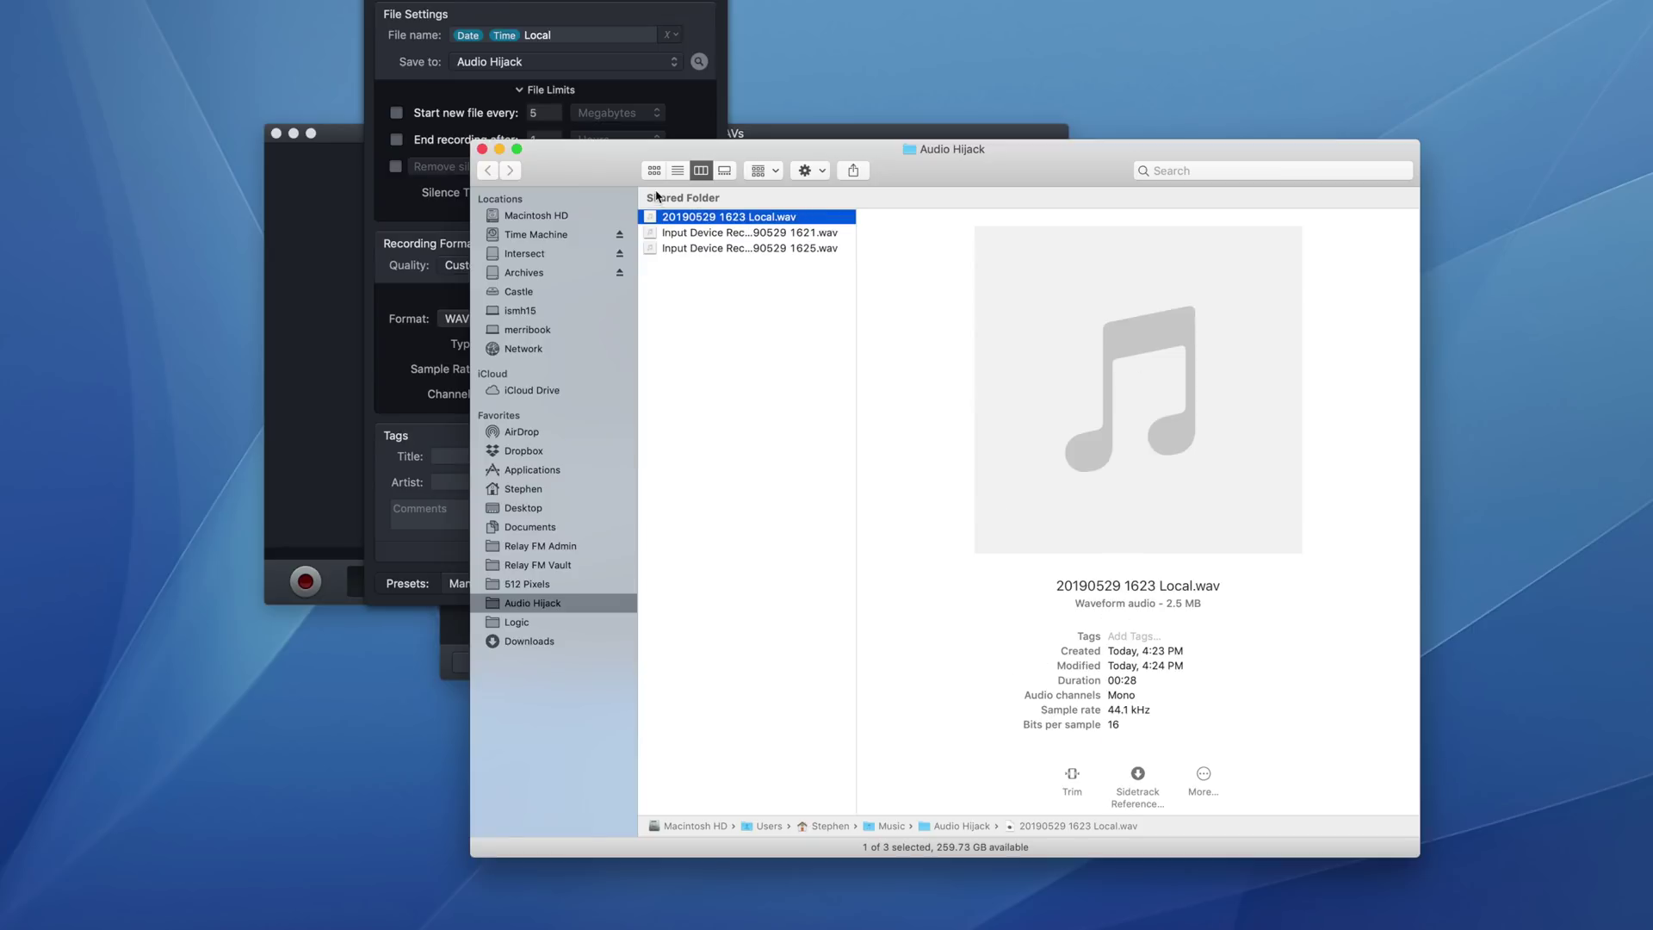
left_click(482, 148)
left_click(843, 198)
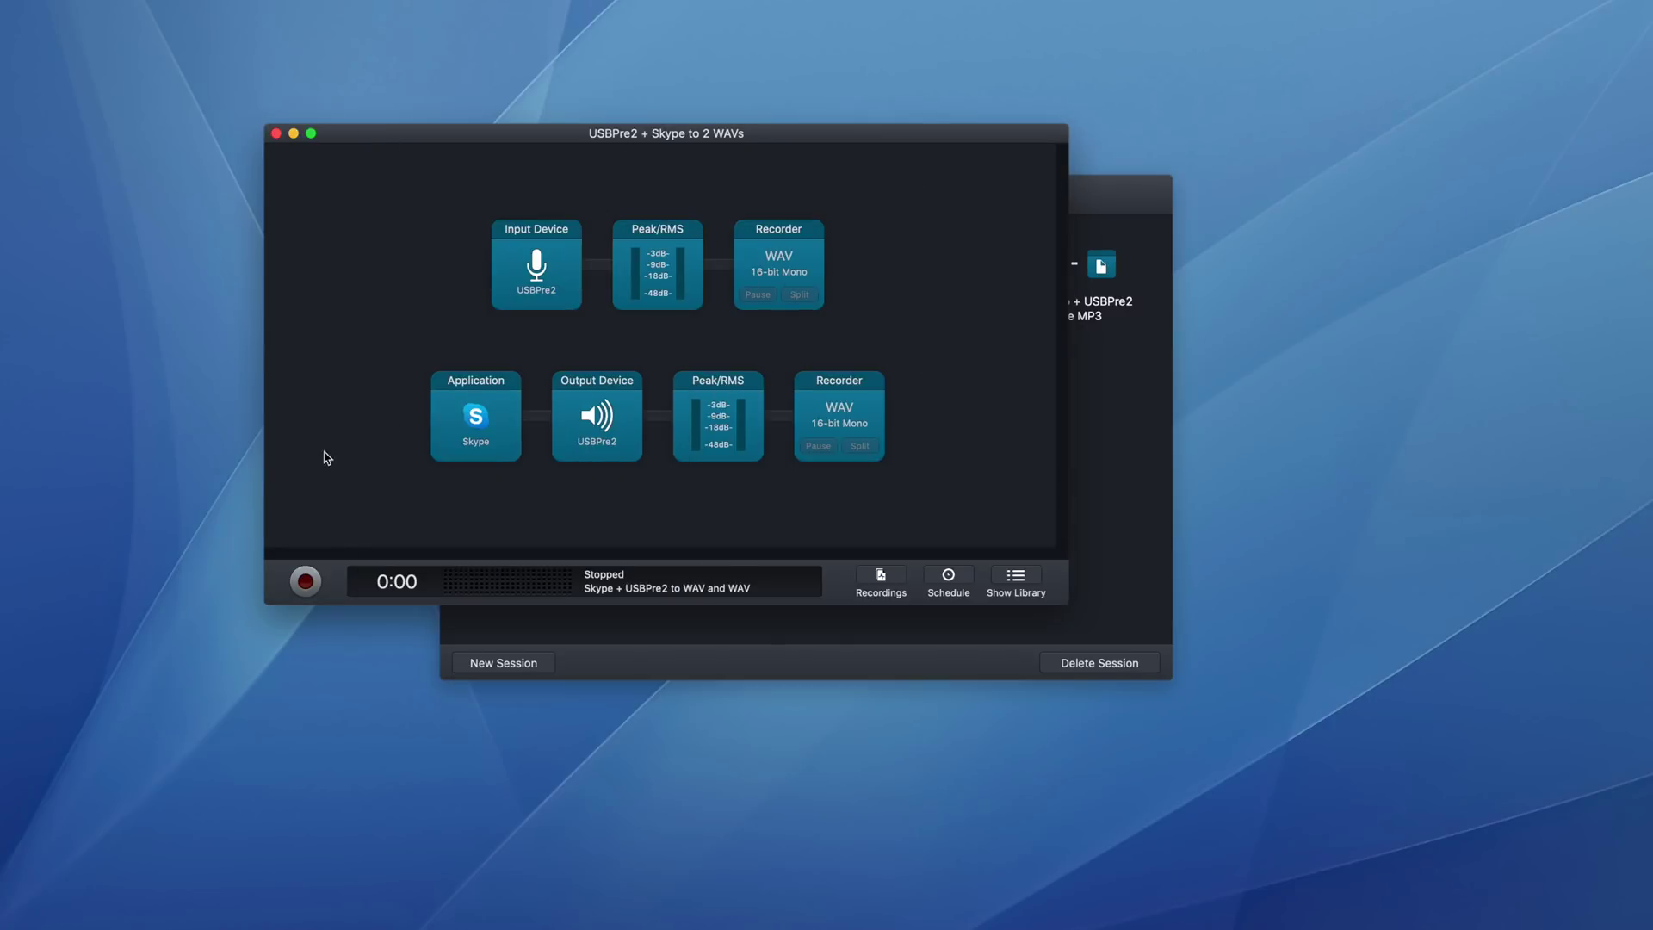
Review the Skype source and USBPre2 Output Device block settings.
left_click_drag(350, 389, 914, 465)
left_click(512, 508)
left_click(457, 434)
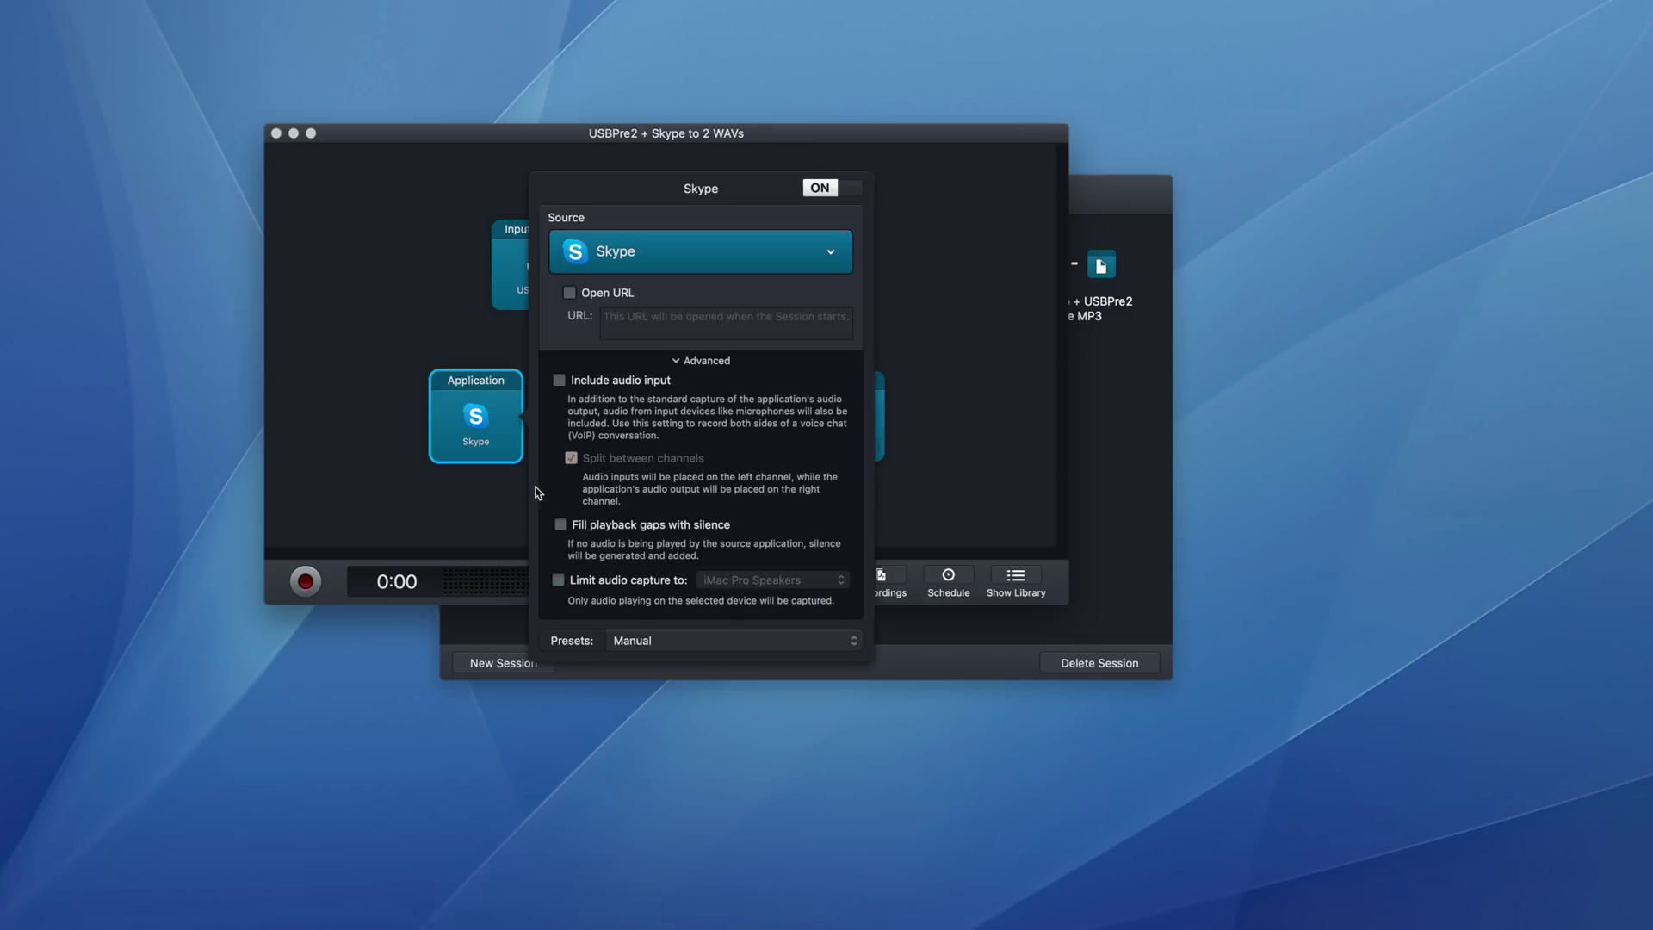
left_click(459, 508)
left_click(613, 443)
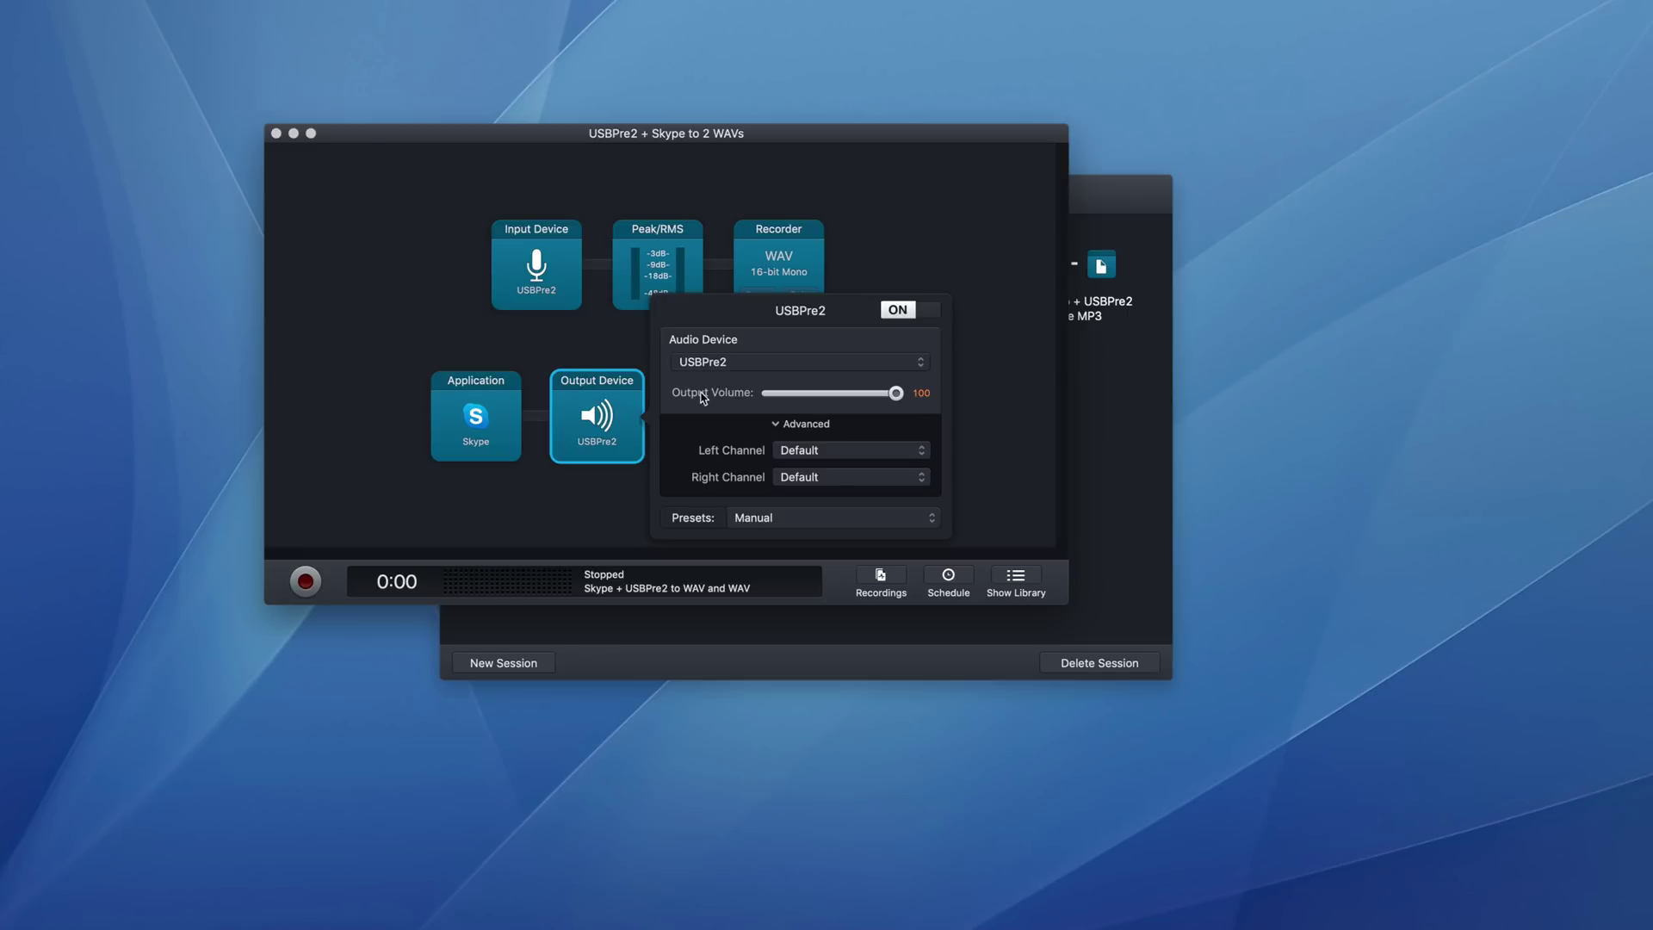
left_click(473, 422)
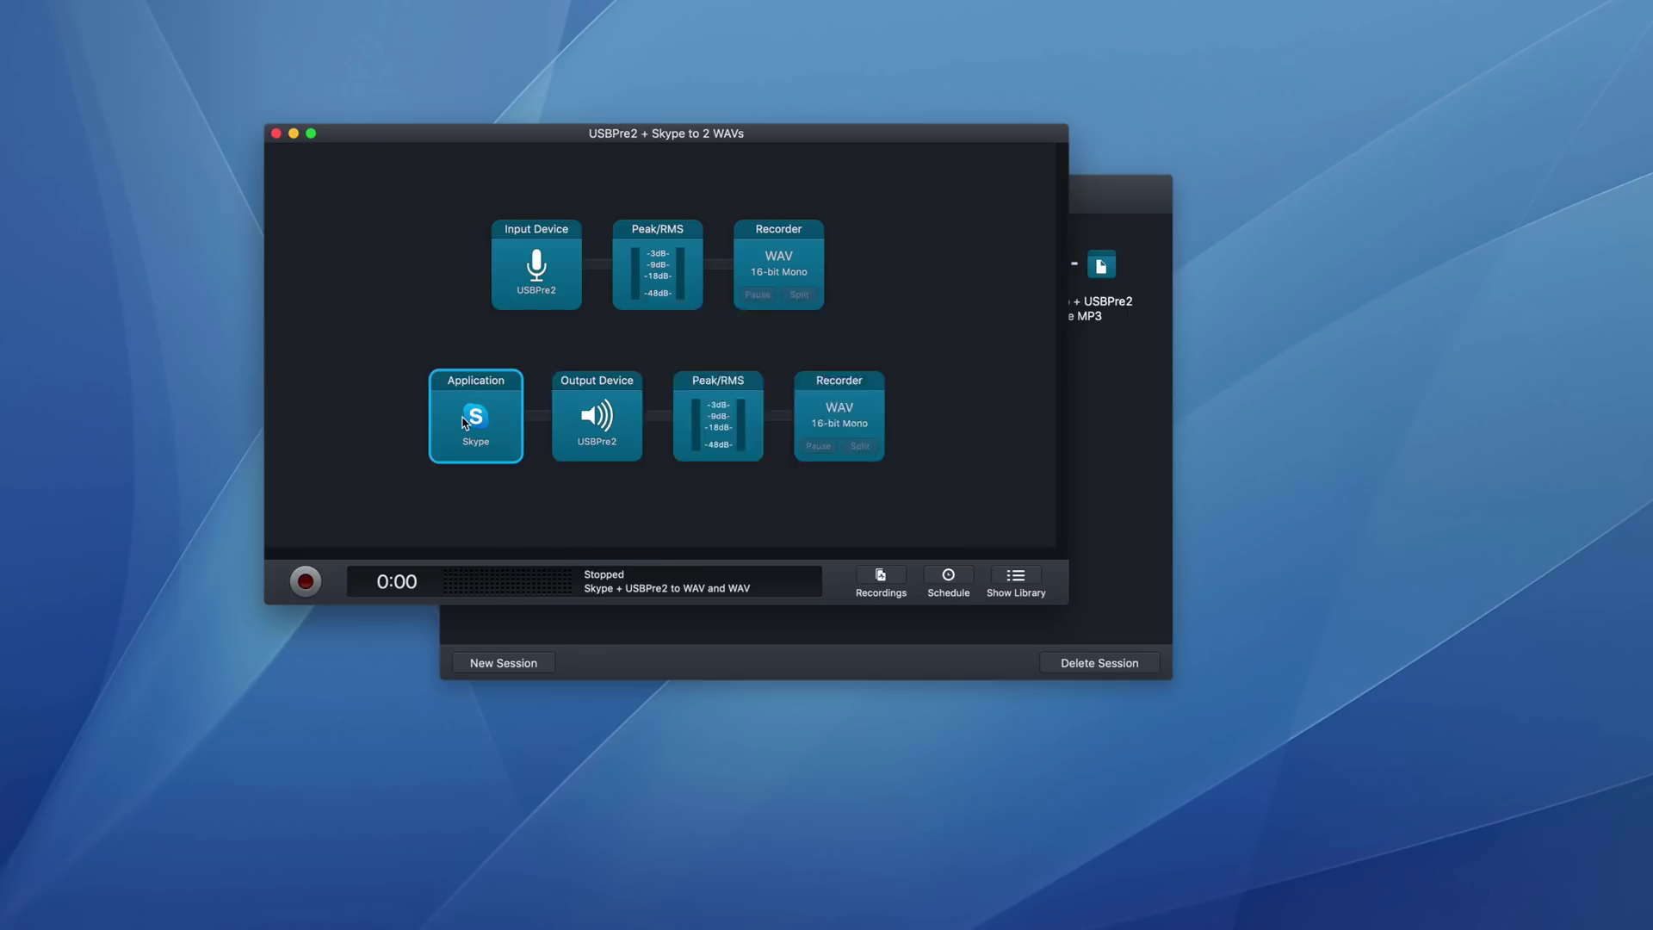
left_click(474, 422)
left_click(605, 431)
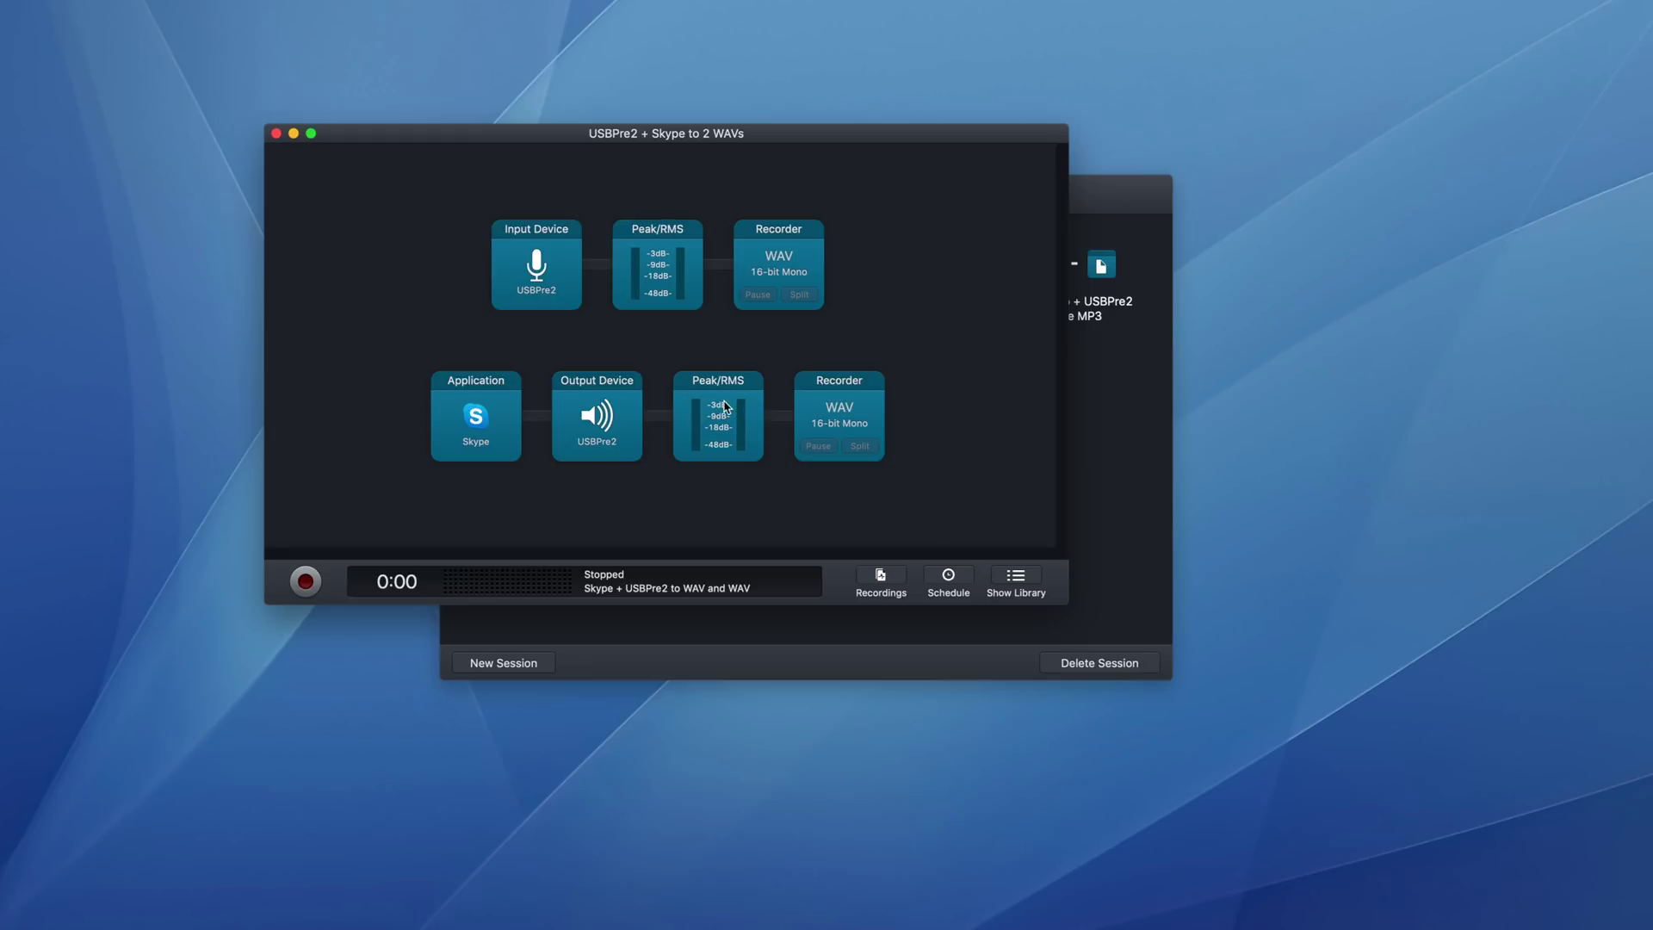
Check the Skype Recorder's Custom quality preset and advanced format options.
left_click(844, 422)
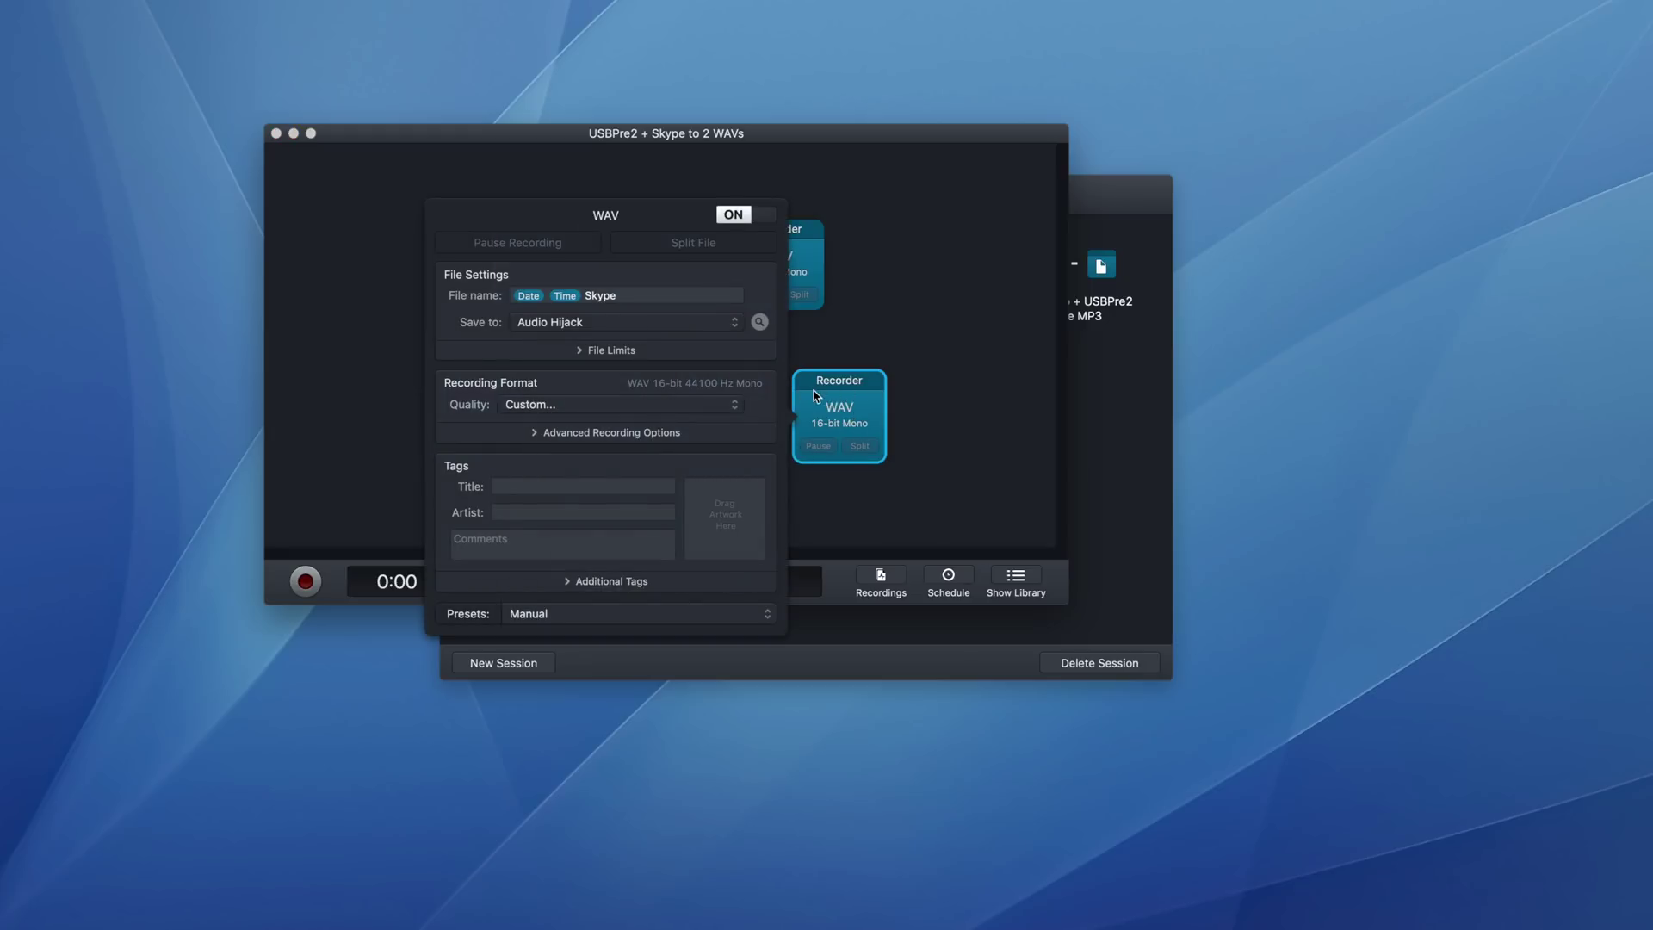
left_click(646, 410)
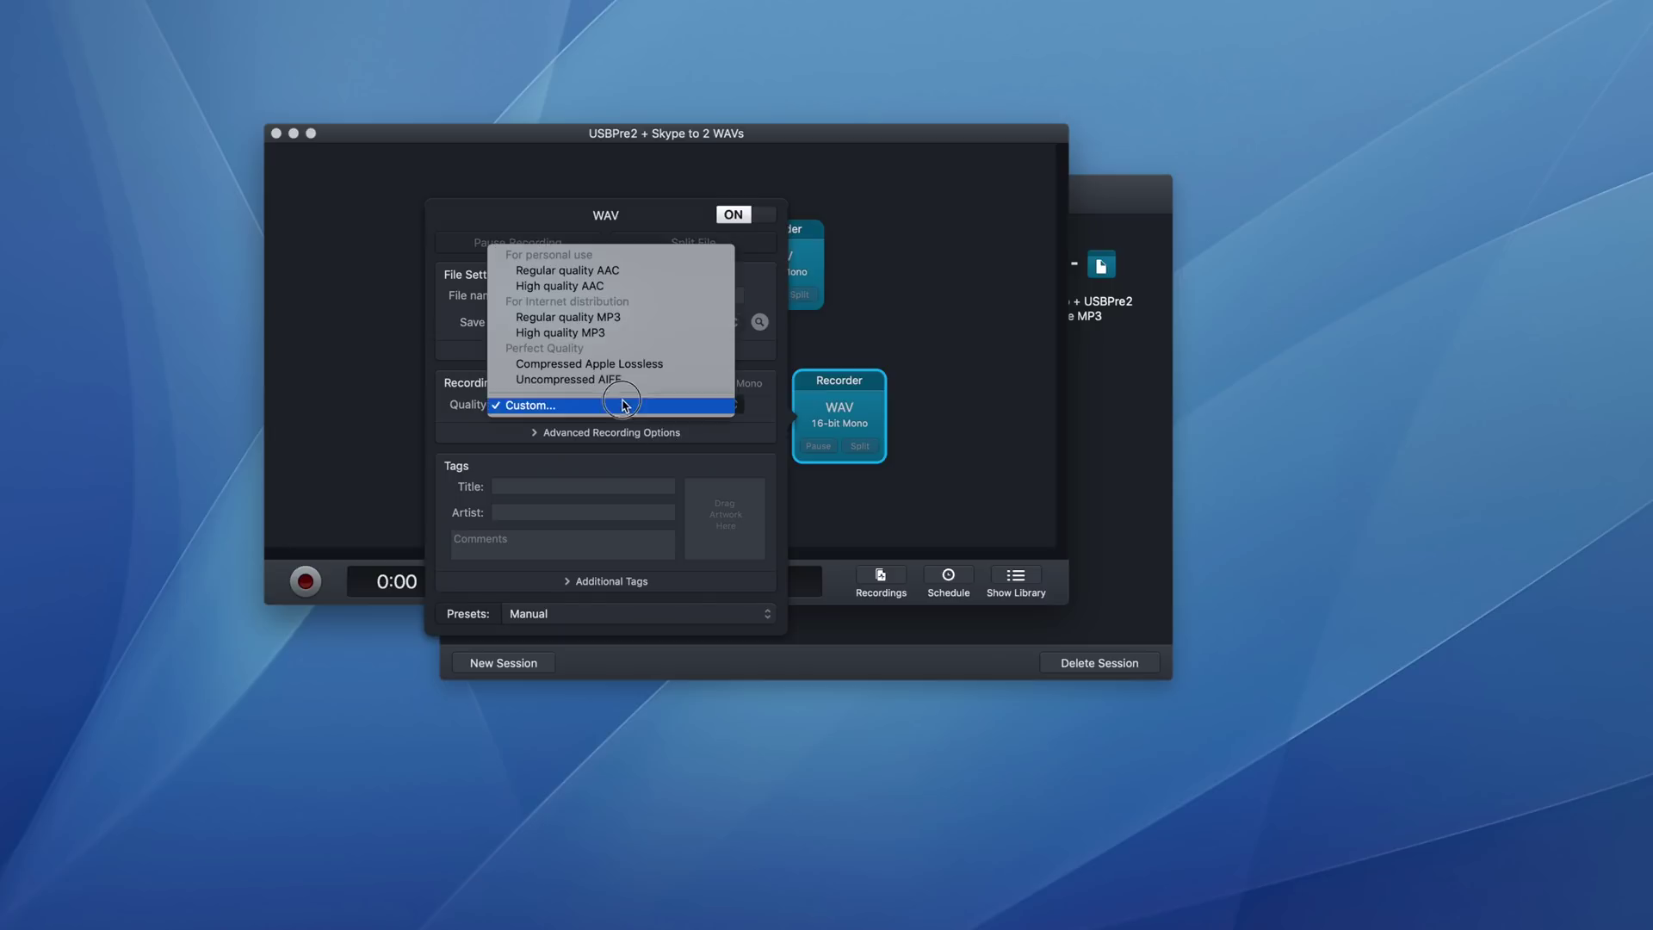
left_click(926, 362)
left_click(680, 432)
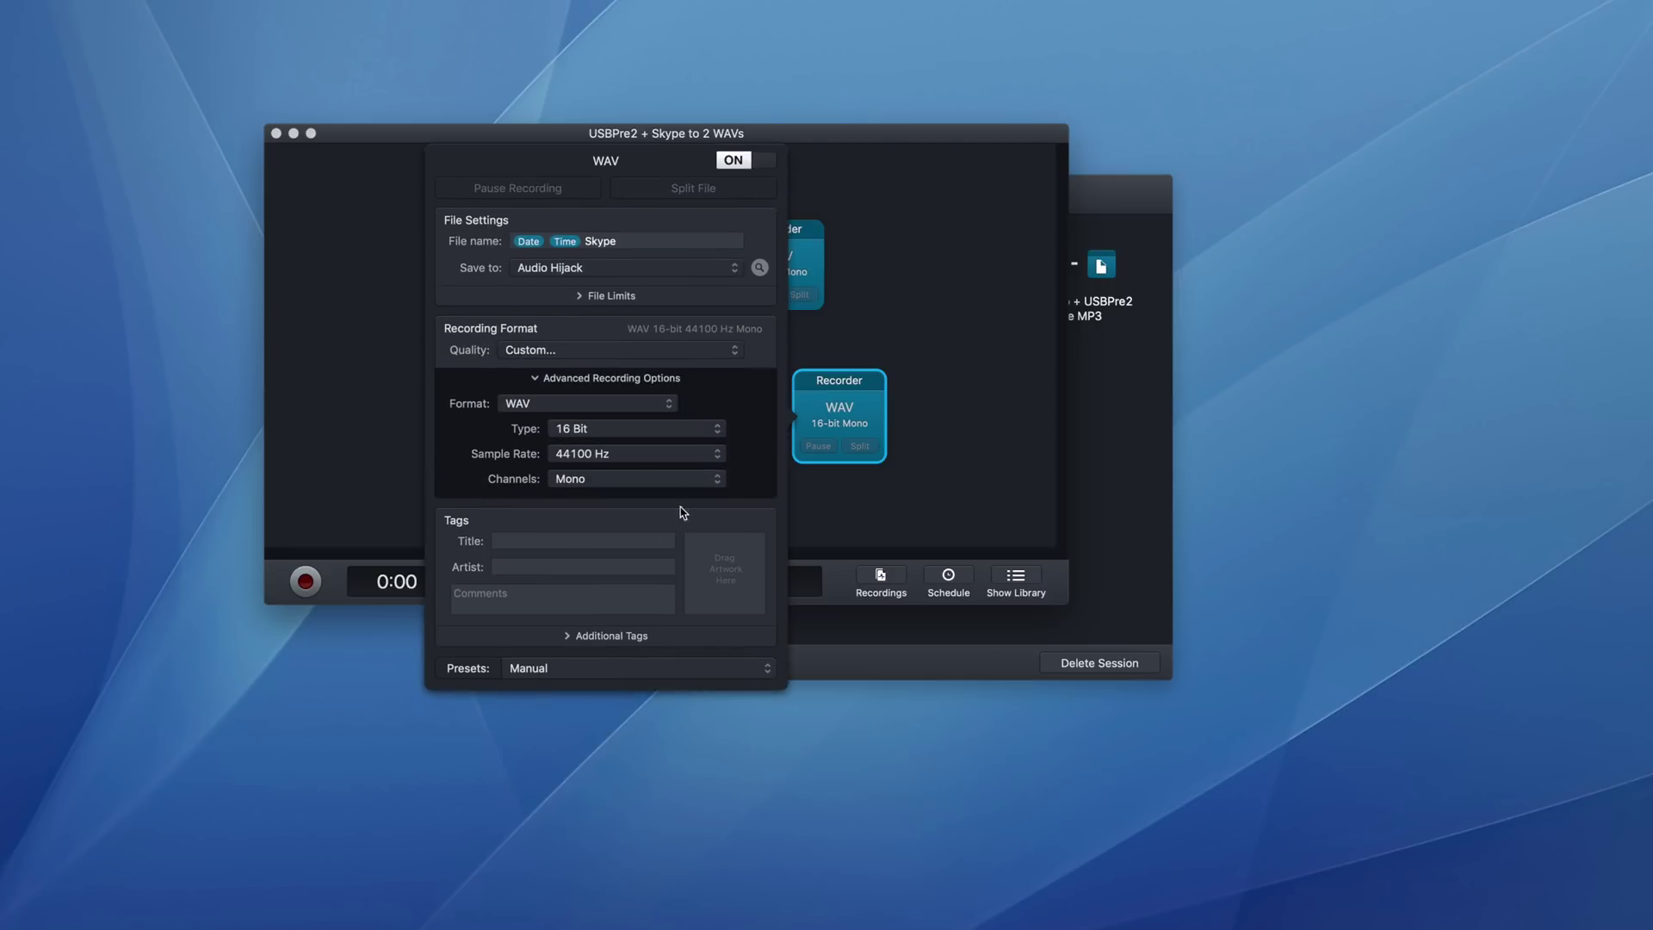
left_click(892, 318)
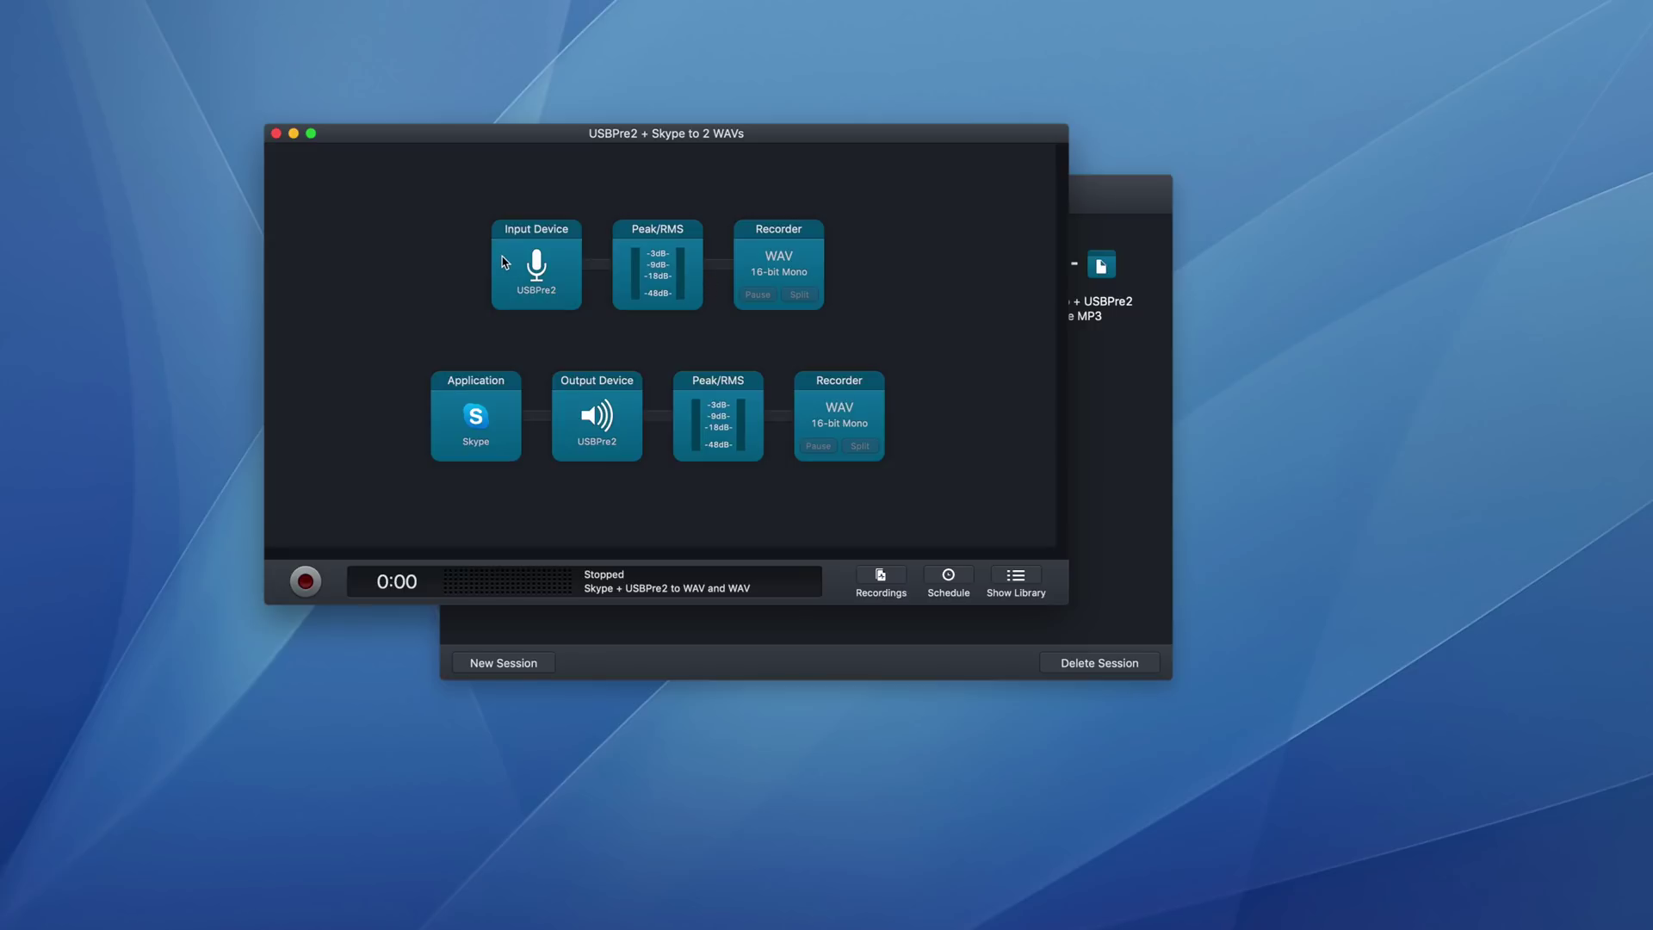
Marquee-select the three USBPre2 blocks and the four Skype-row blocks.
left_click_drag(442, 258, 856, 251)
left_click(364, 401)
left_click_drag(364, 402, 1041, 408)
left_click(952, 410)
left_click(879, 418)
left_click_drag(880, 419, 387, 413)
left_click_drag(422, 282, 861, 404)
left_click_drag(430, 216, 963, 274)
left_click_drag(347, 366, 904, 467)
Close the 2 WAVs session and open USBPre2 + Skype to 2 WAVs + Streaming.
left_click(276, 133)
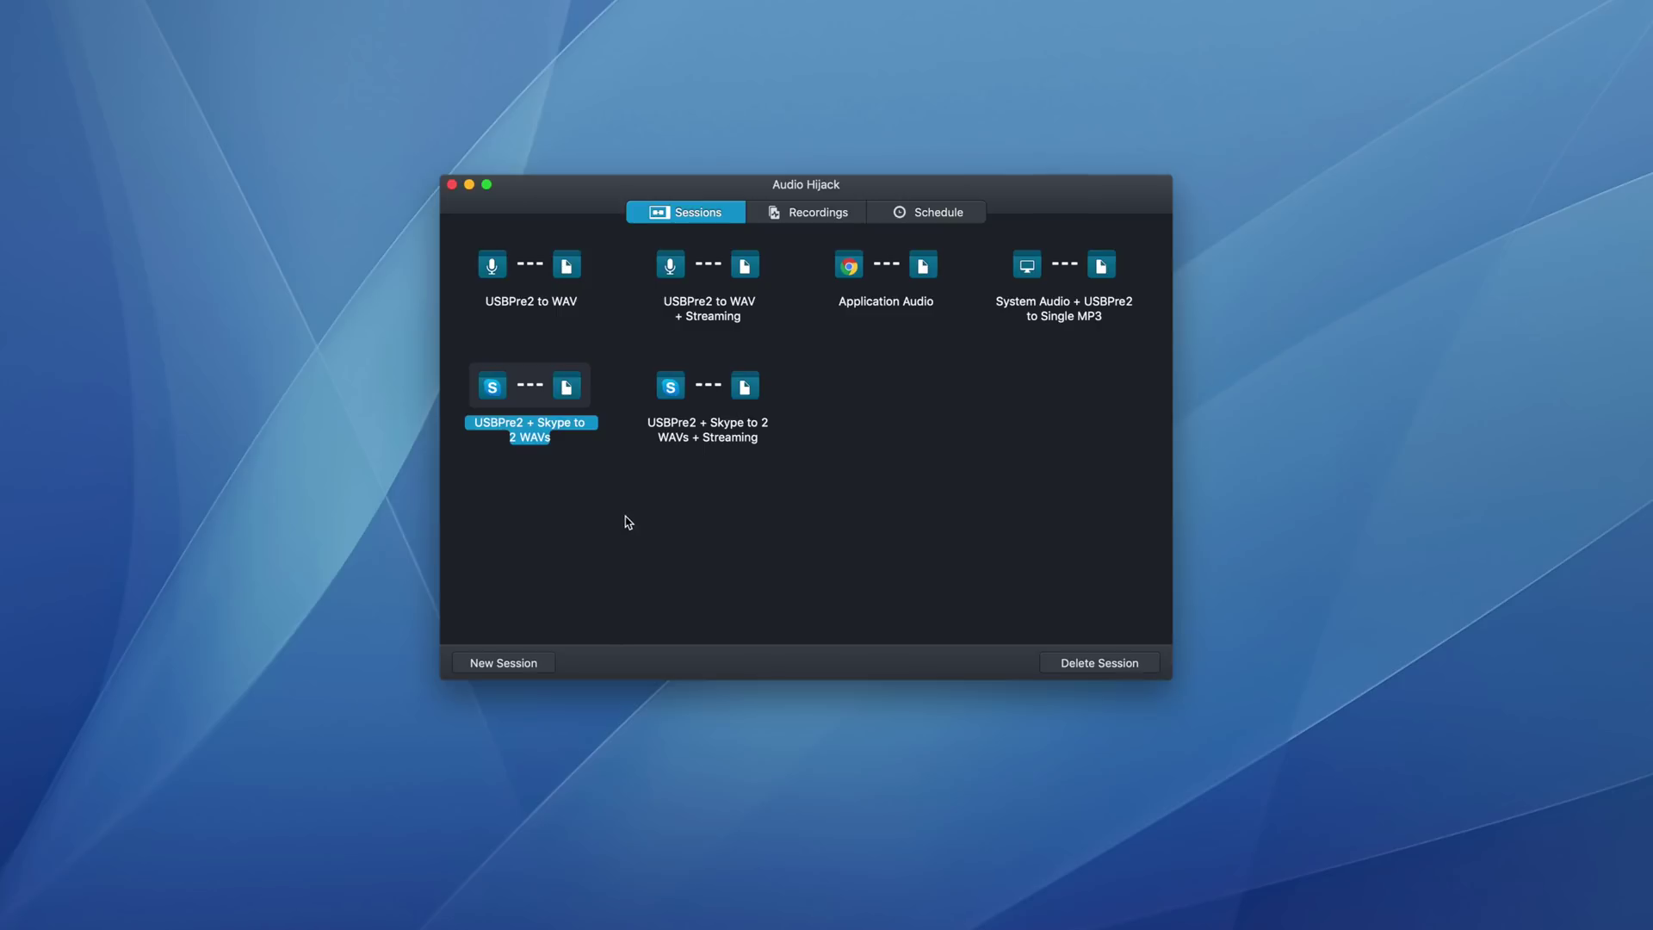
double_click(745, 388)
left_click_drag(416, 263, 870, 616)
left_click(405, 435)
left_click_drag(416, 263, 845, 578)
left_click(805, 448)
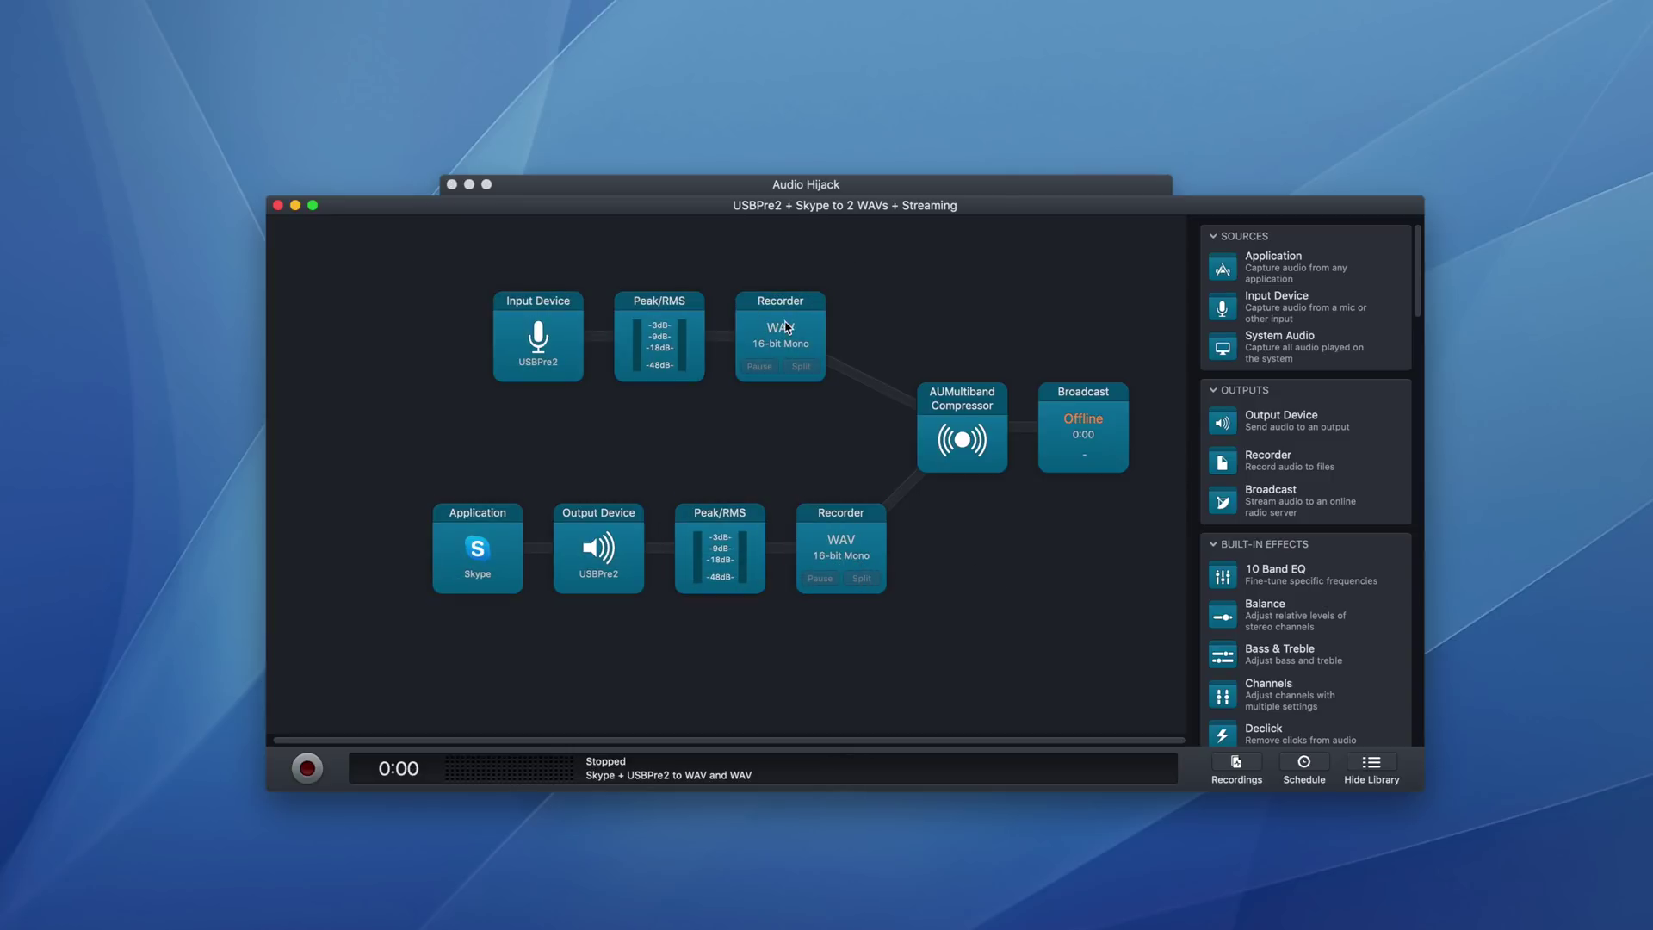
Compare the top and bottom Recorders' WAV settings.
left_click(791, 339)
left_click(893, 314)
left_click(841, 542)
left_click(780, 332)
left_click(929, 252)
Record and stream for 26 seconds, inspecting Input Device, Recorder and Compressor, then stop.
left_click(306, 769)
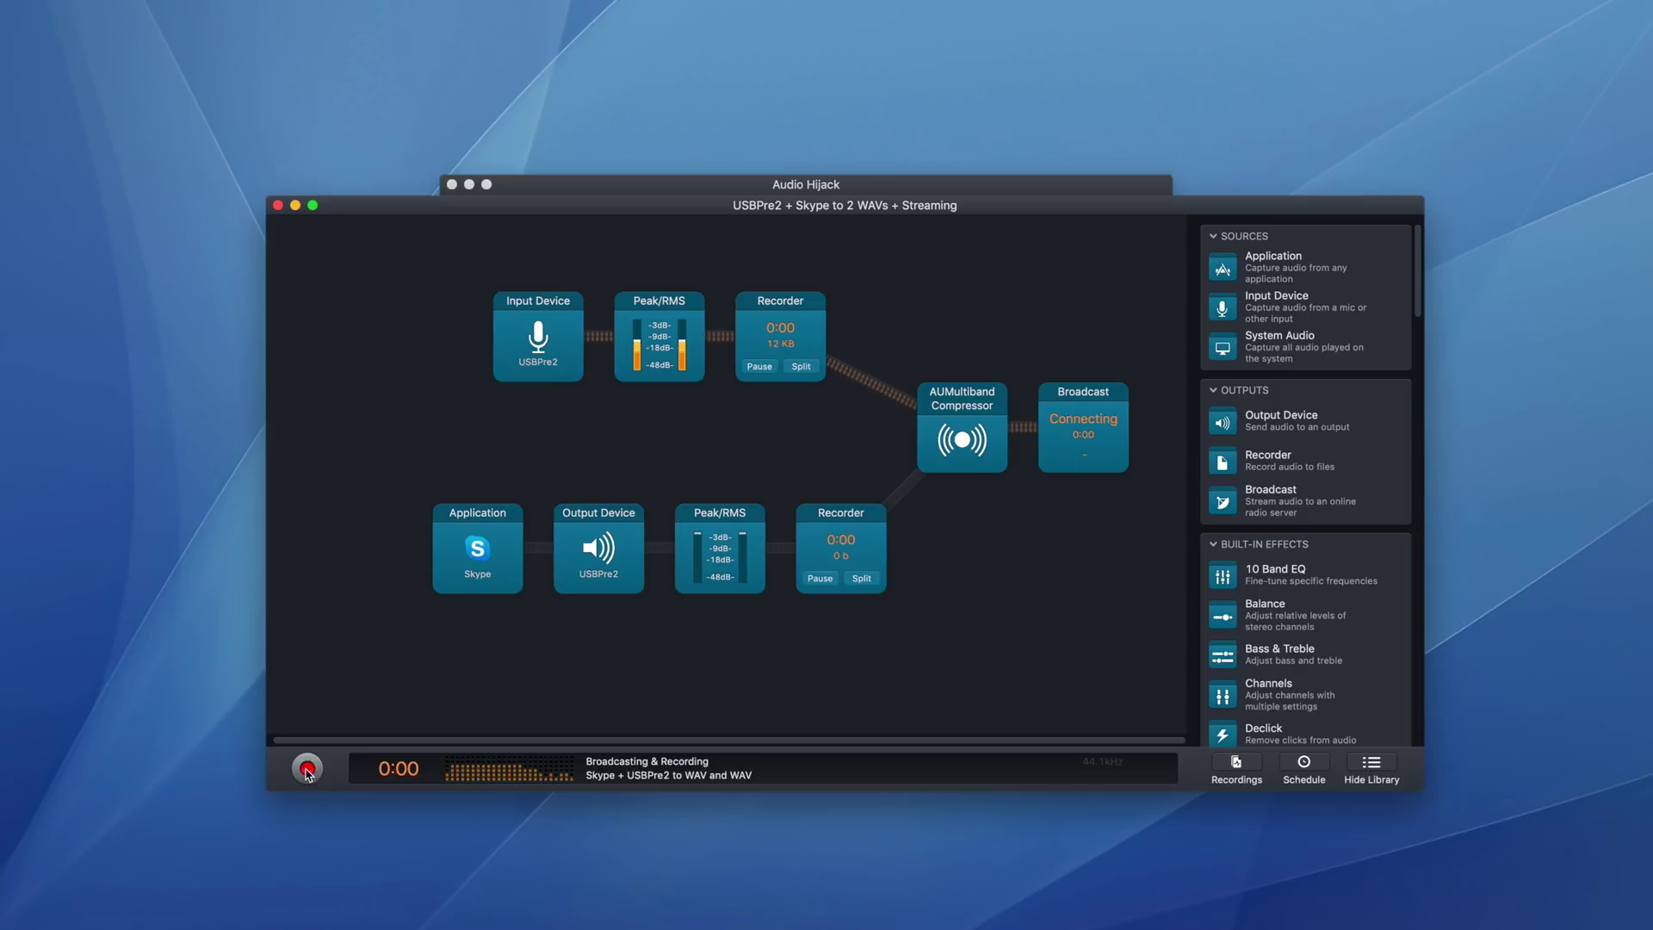
left_click_drag(695, 212, 436, 238)
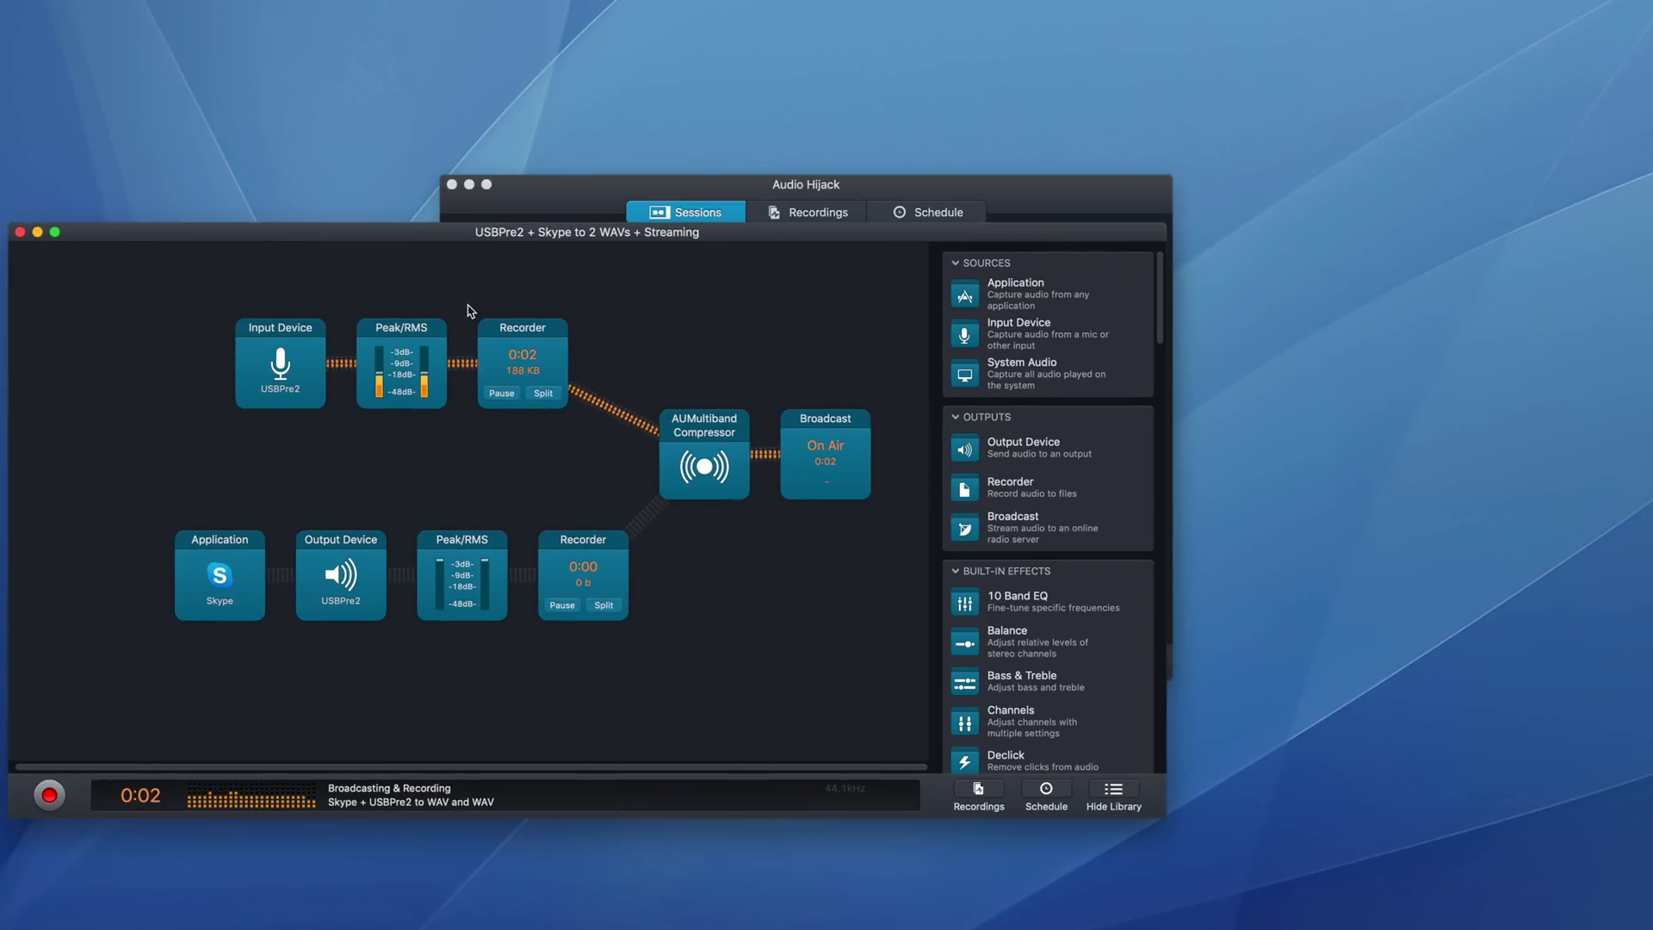
left_click_drag(921, 238, 957, 197)
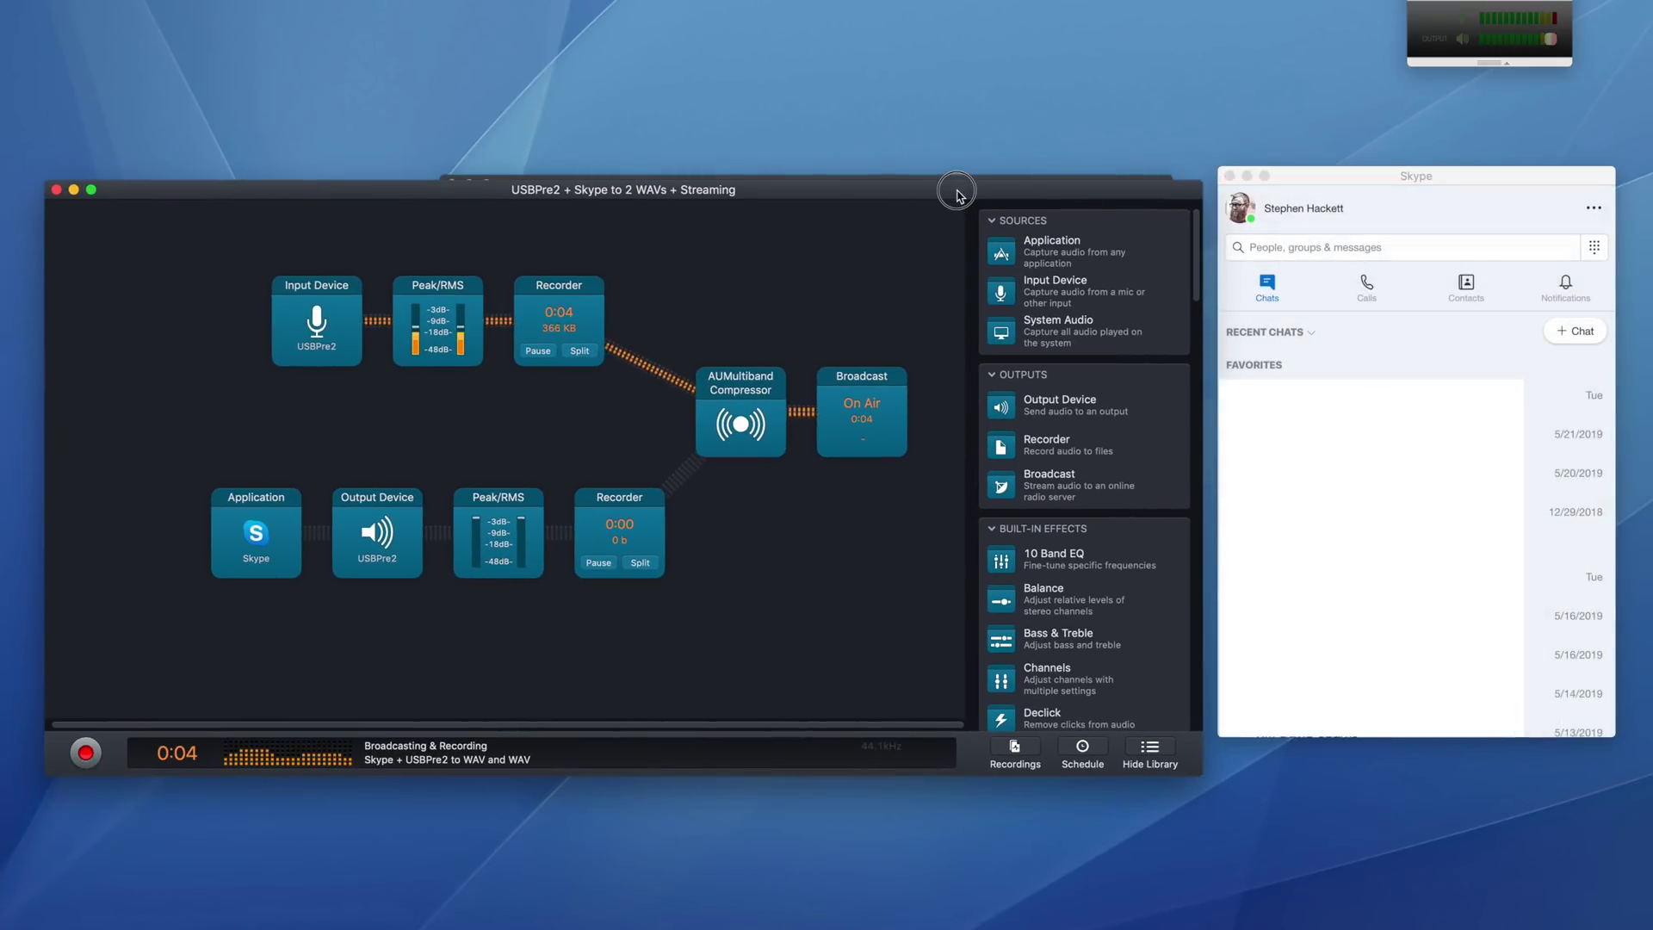
left_click(295, 332)
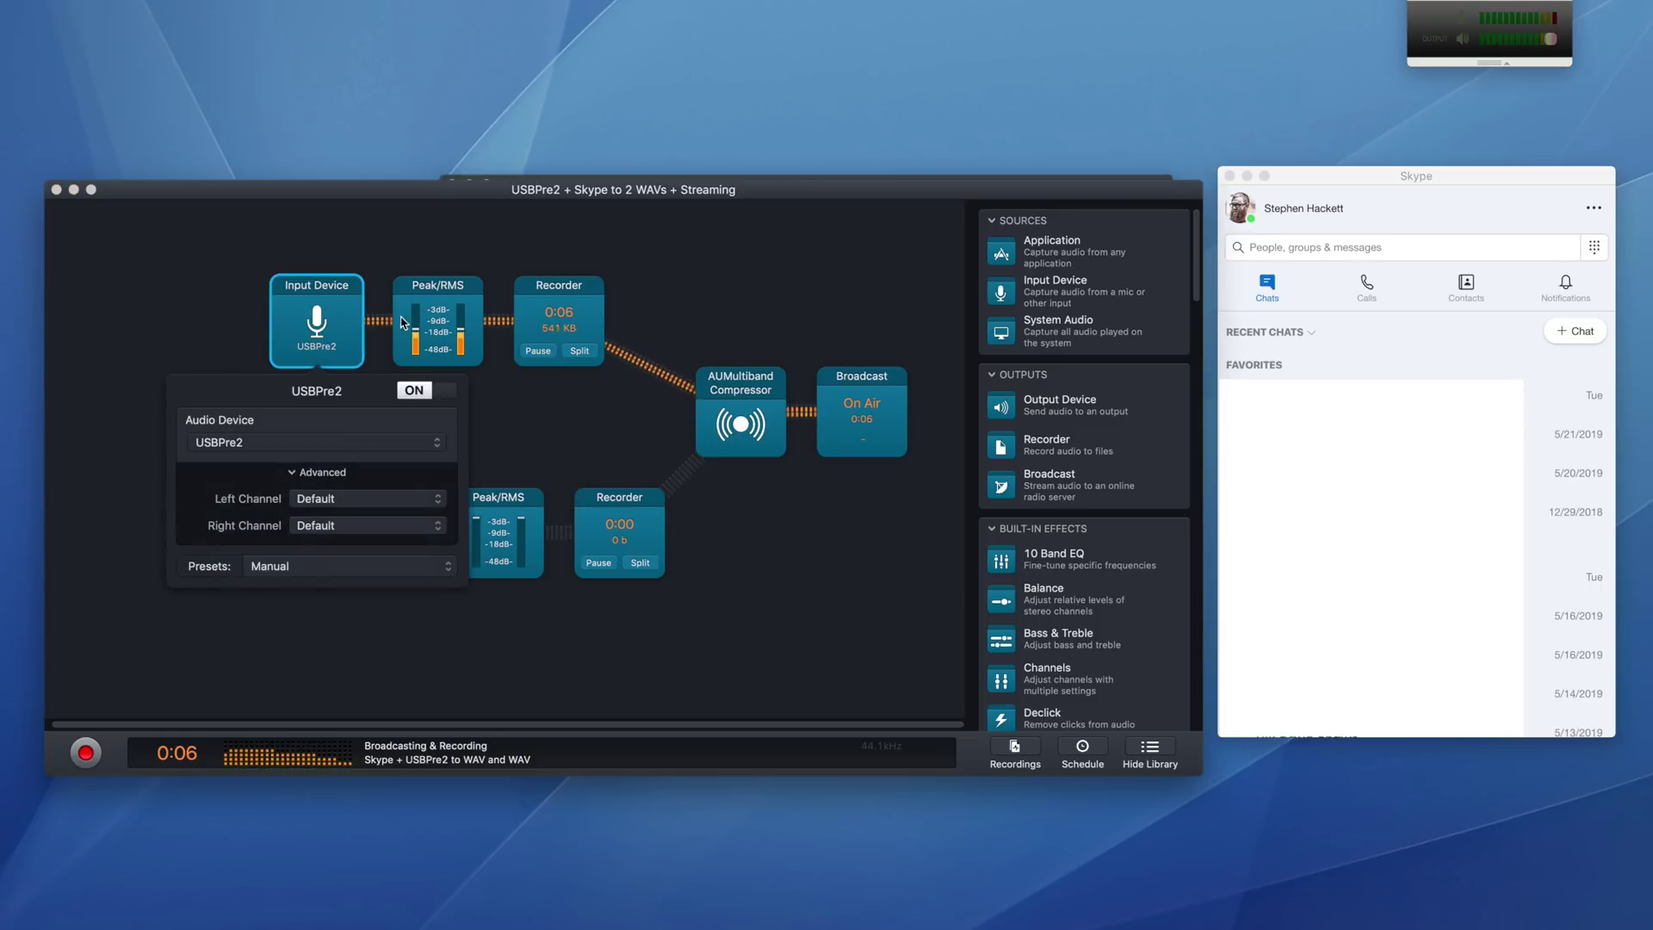
left_click(561, 323)
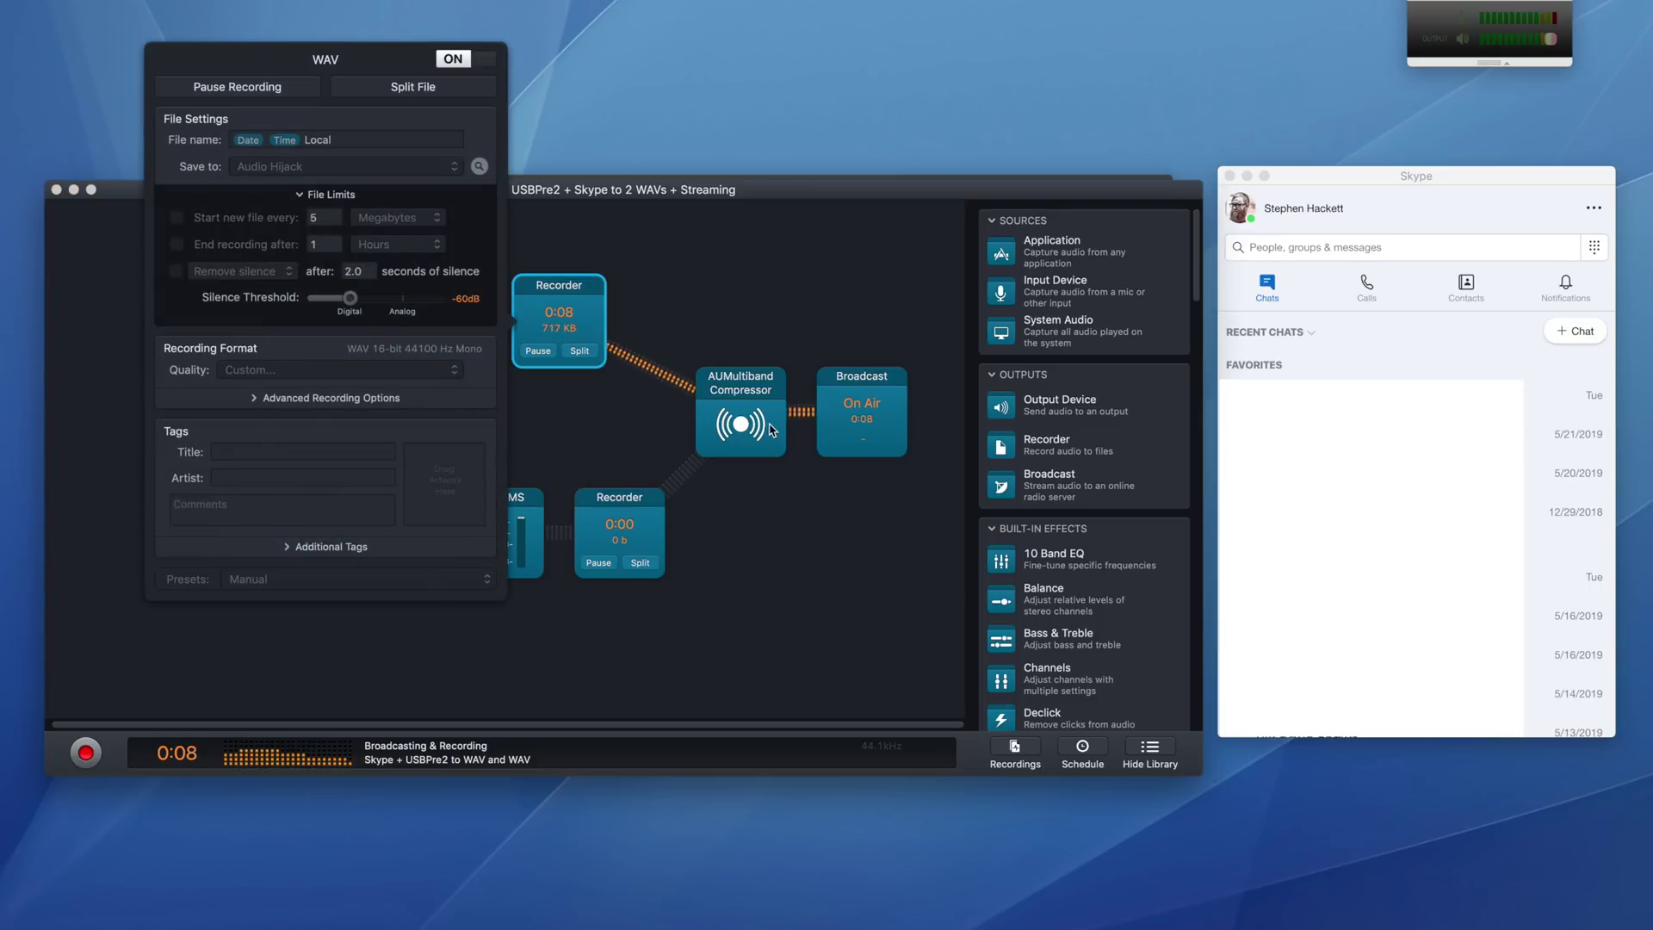
left_click(770, 429)
left_click(733, 346)
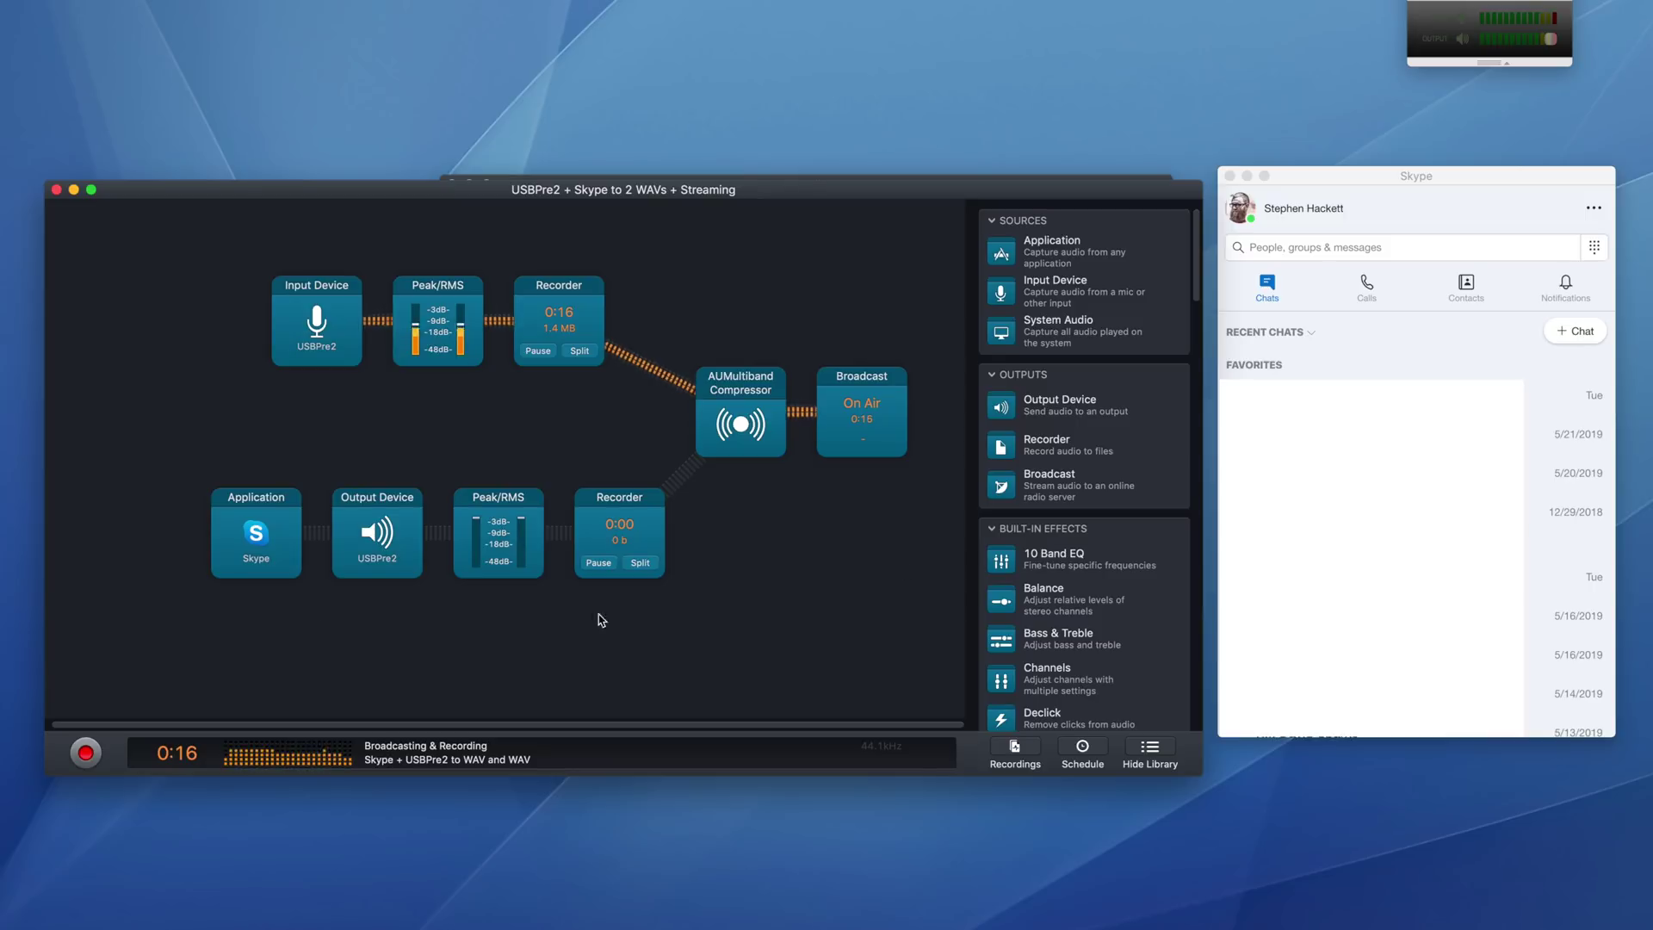
left_click(1230, 175)
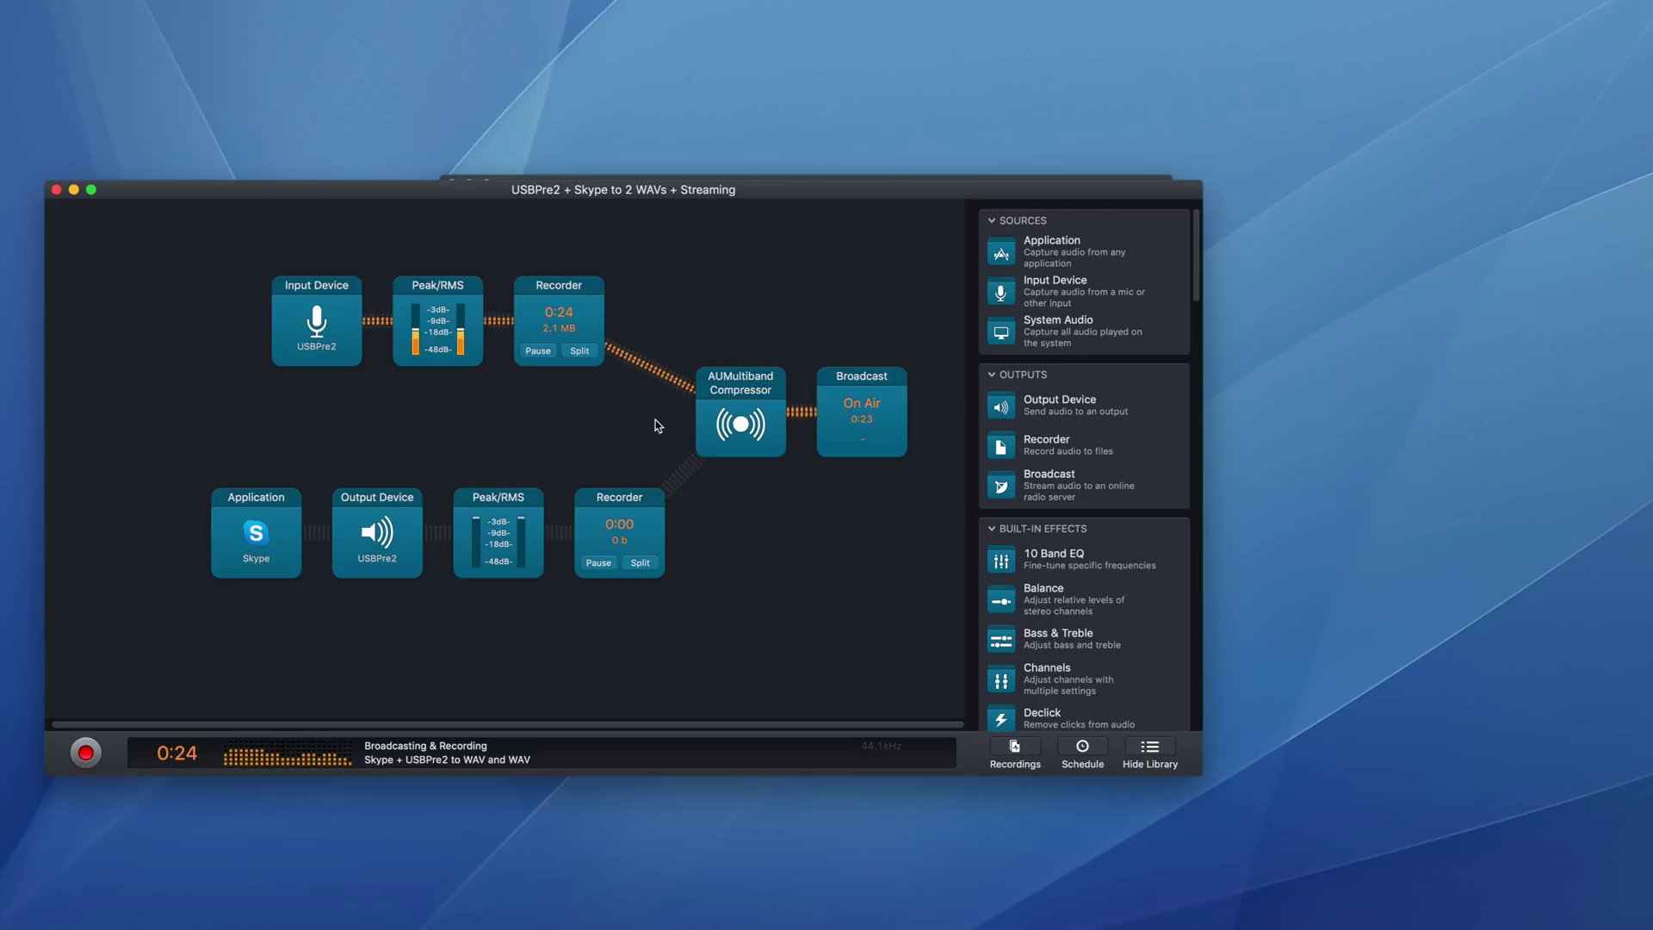
left_click(86, 755)
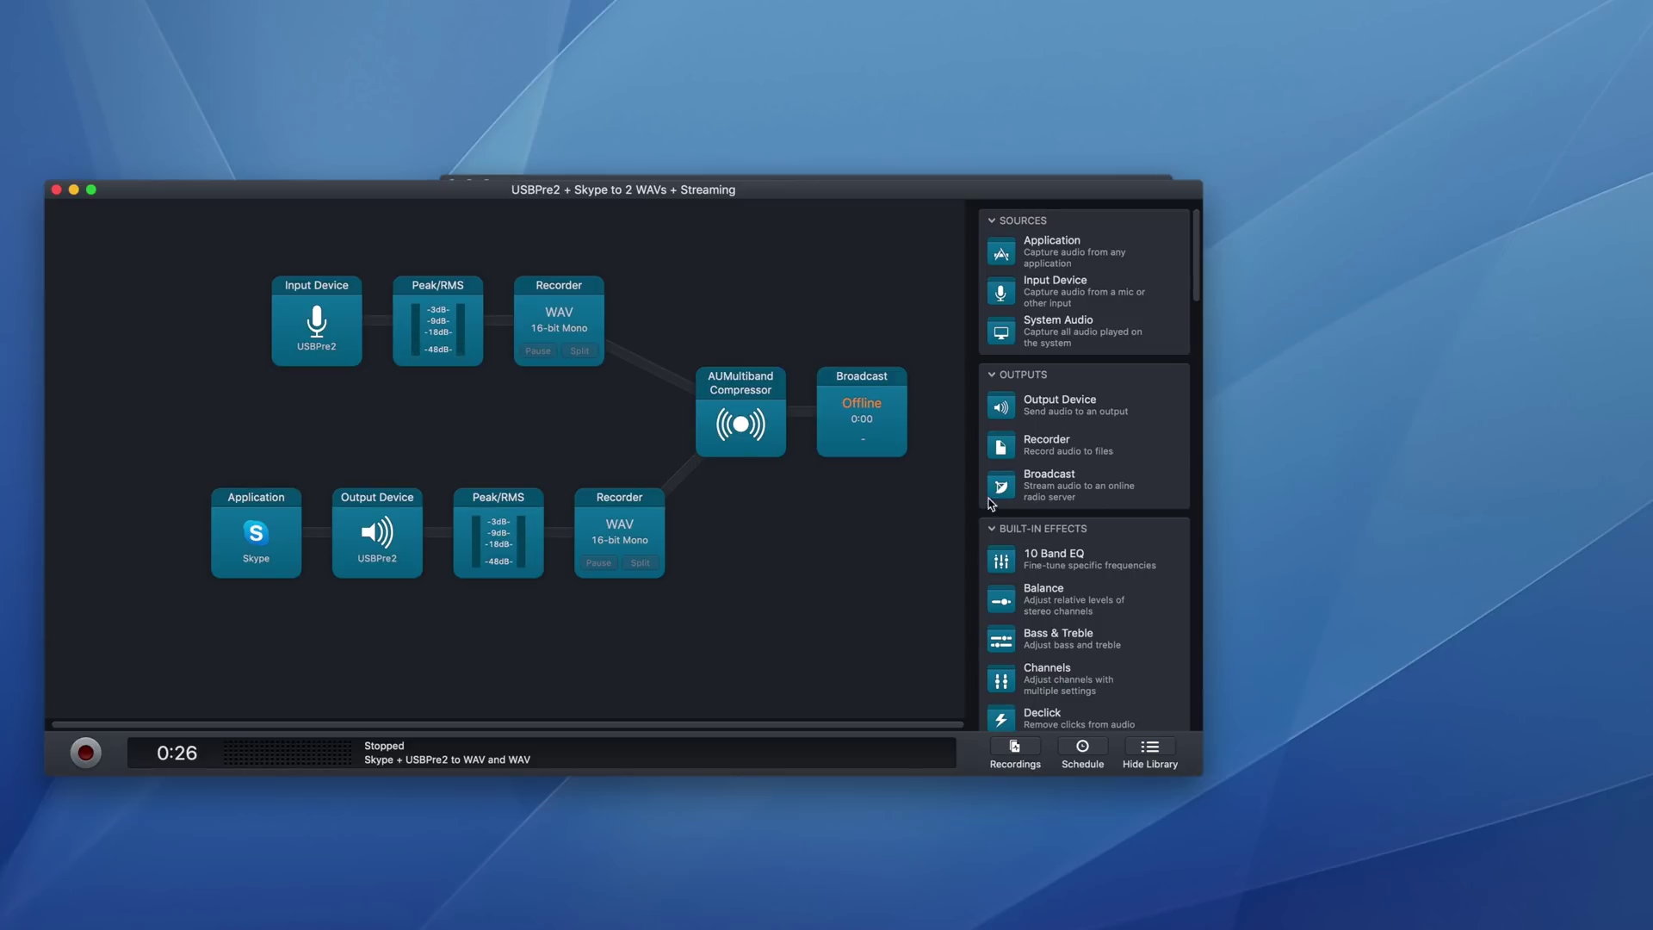
Drop a Recorder onto the line before Broadcast and enlarge the window to show the chain.
scroll(1045, 339, "down", 2)
scroll(1043, 353, "up", 2)
scroll(1011, 470, "down", 1)
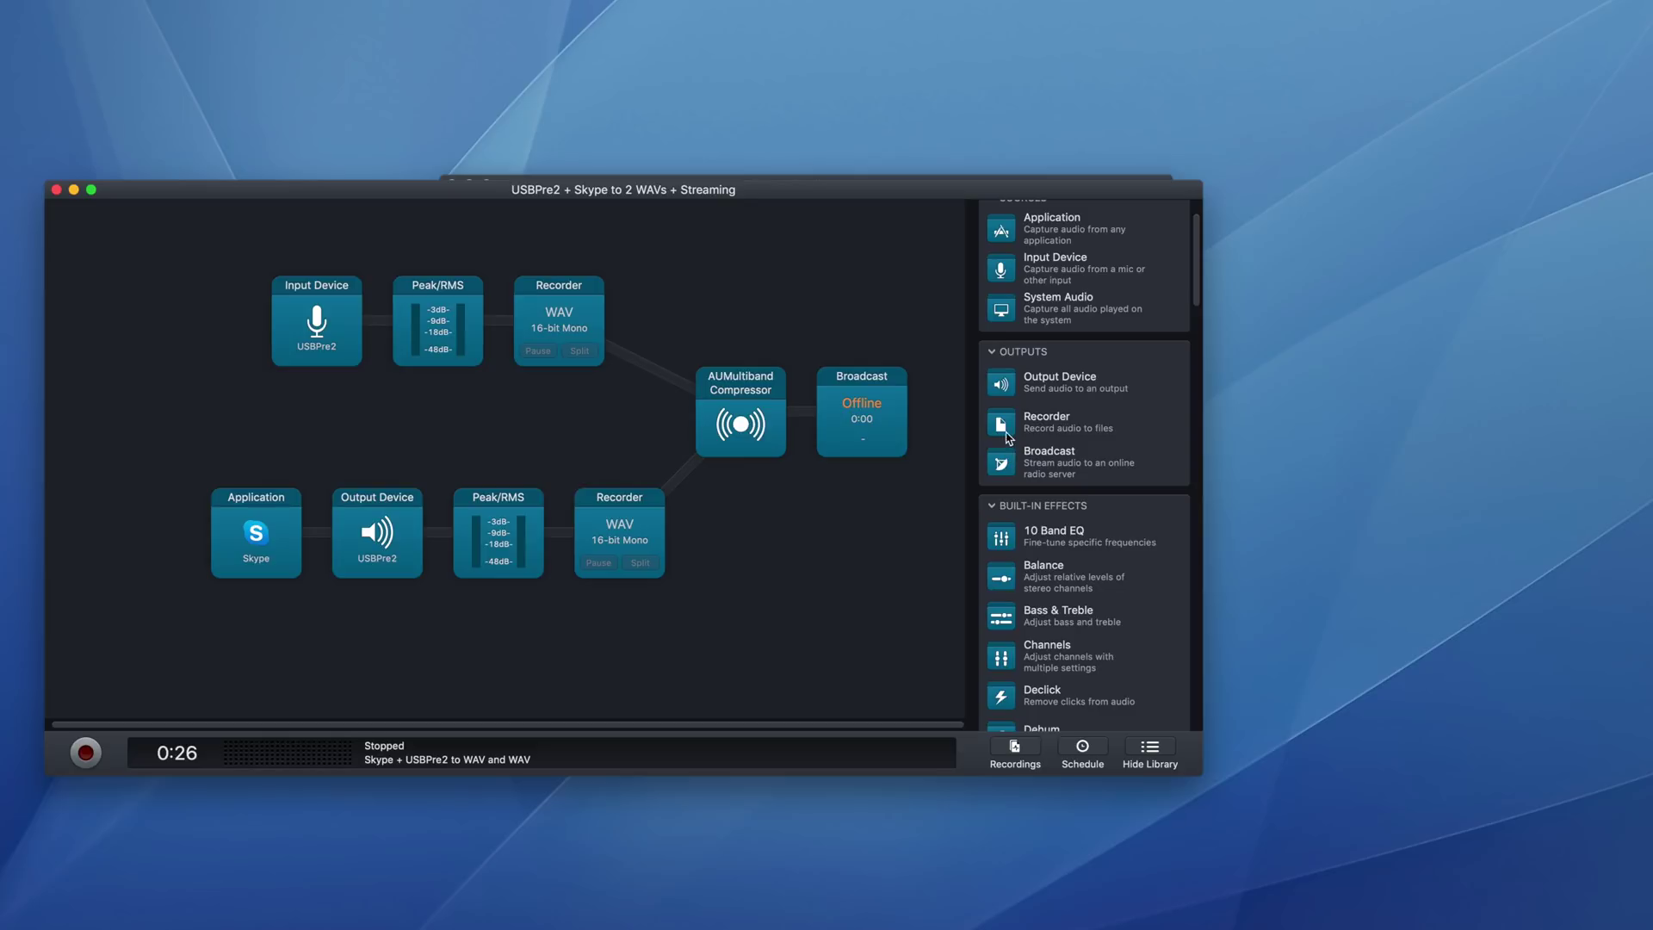
left_click_drag(1008, 428, 846, 425)
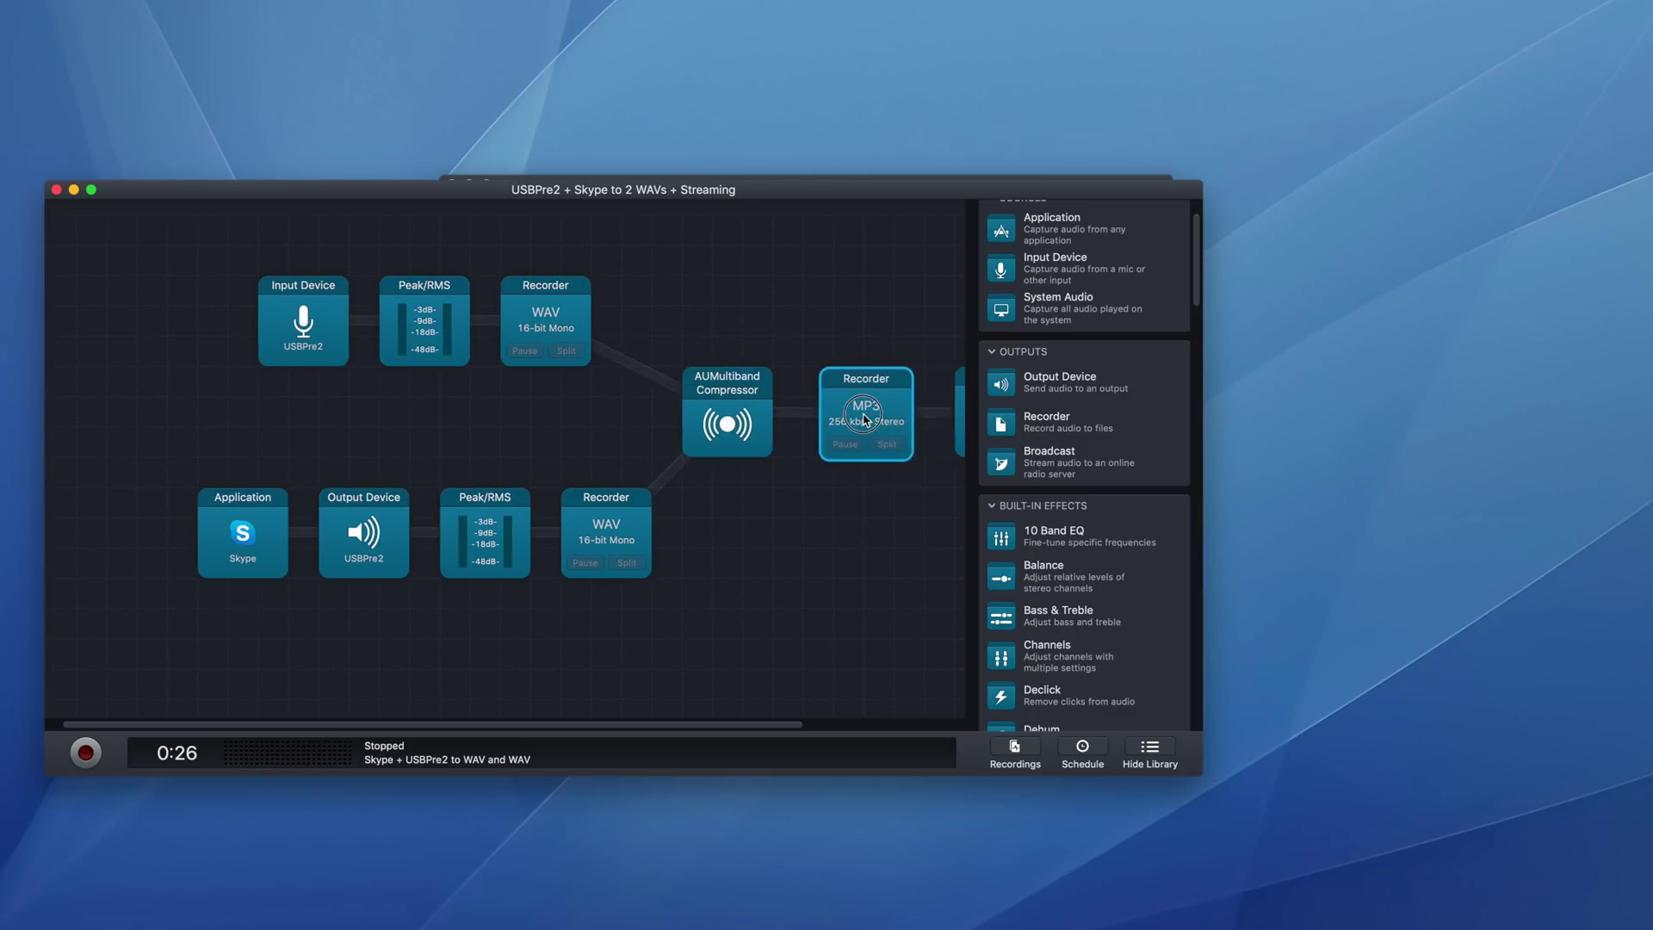
left_click_drag(1200, 773, 1470, 789)
Check the WAV recorder, compressor and new 256 kbps Stereo MP3 Recorder settings.
left_click(579, 314)
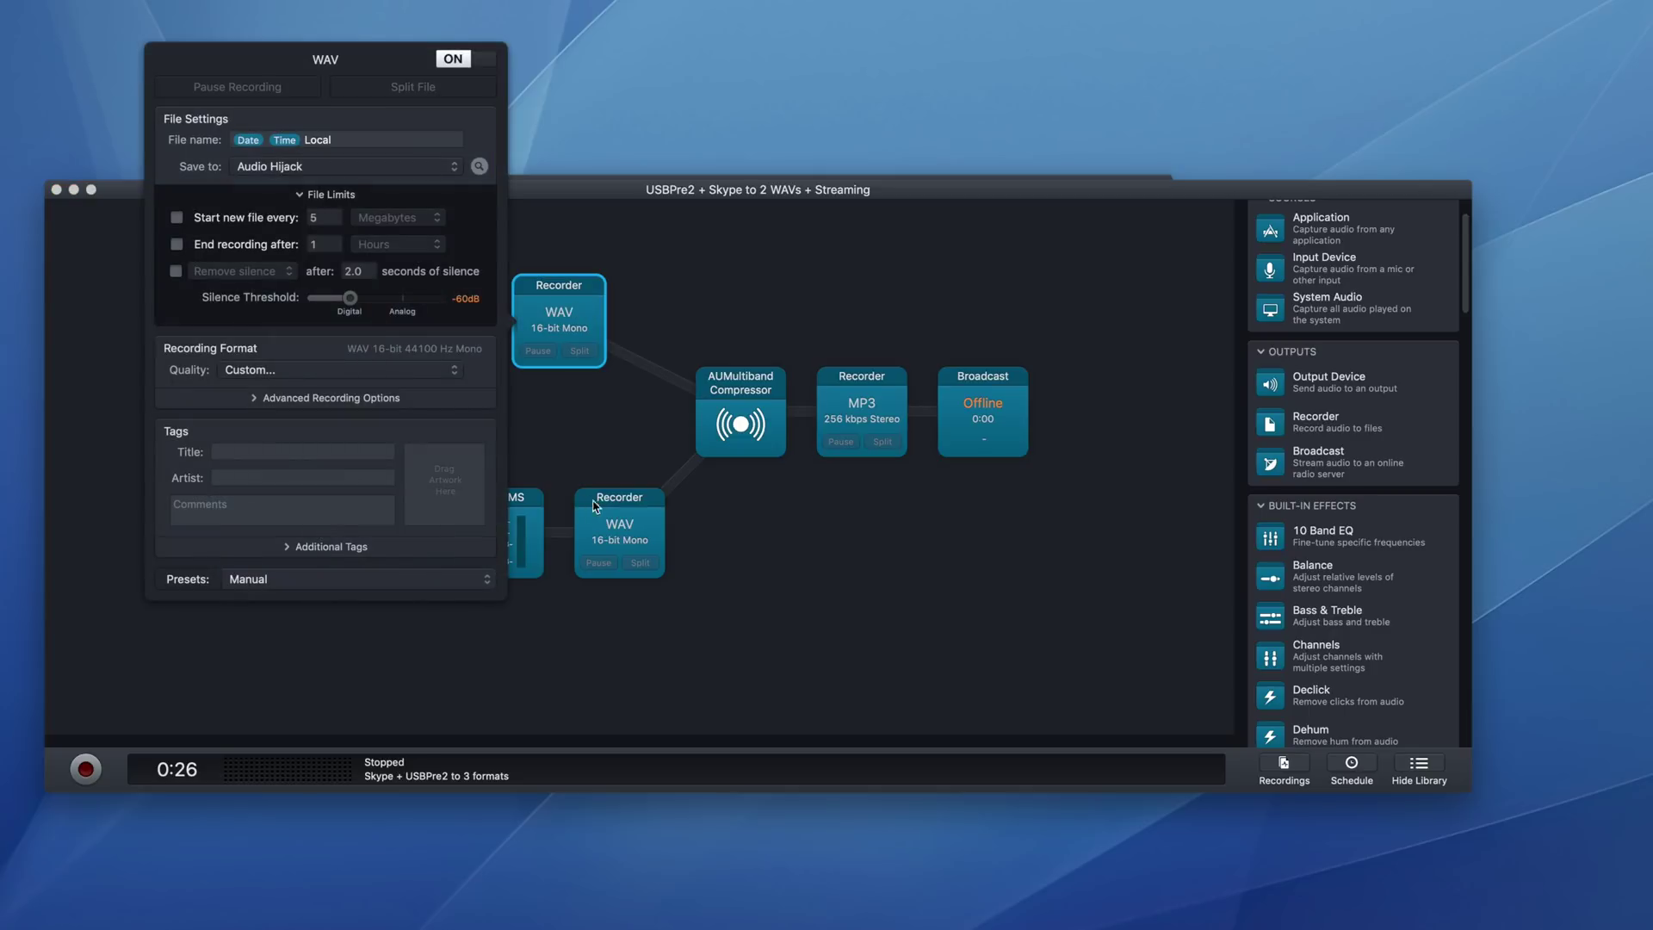
left_click(631, 317)
left_click_drag(136, 579, 621, 550)
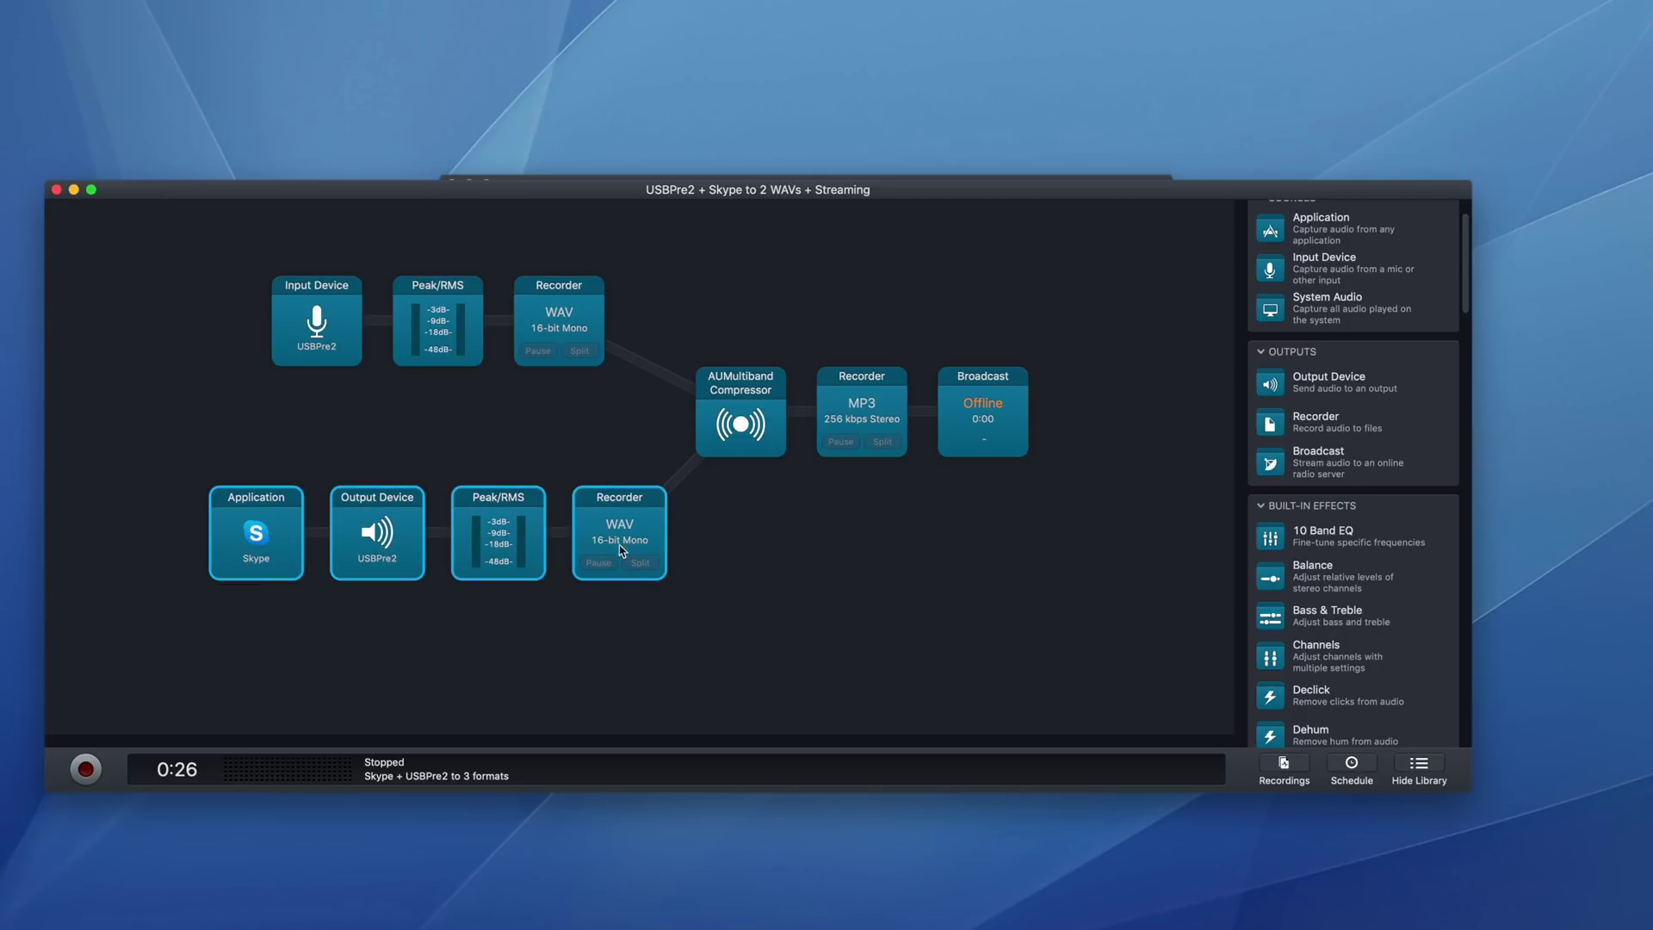
left_click(742, 406)
left_click(733, 353)
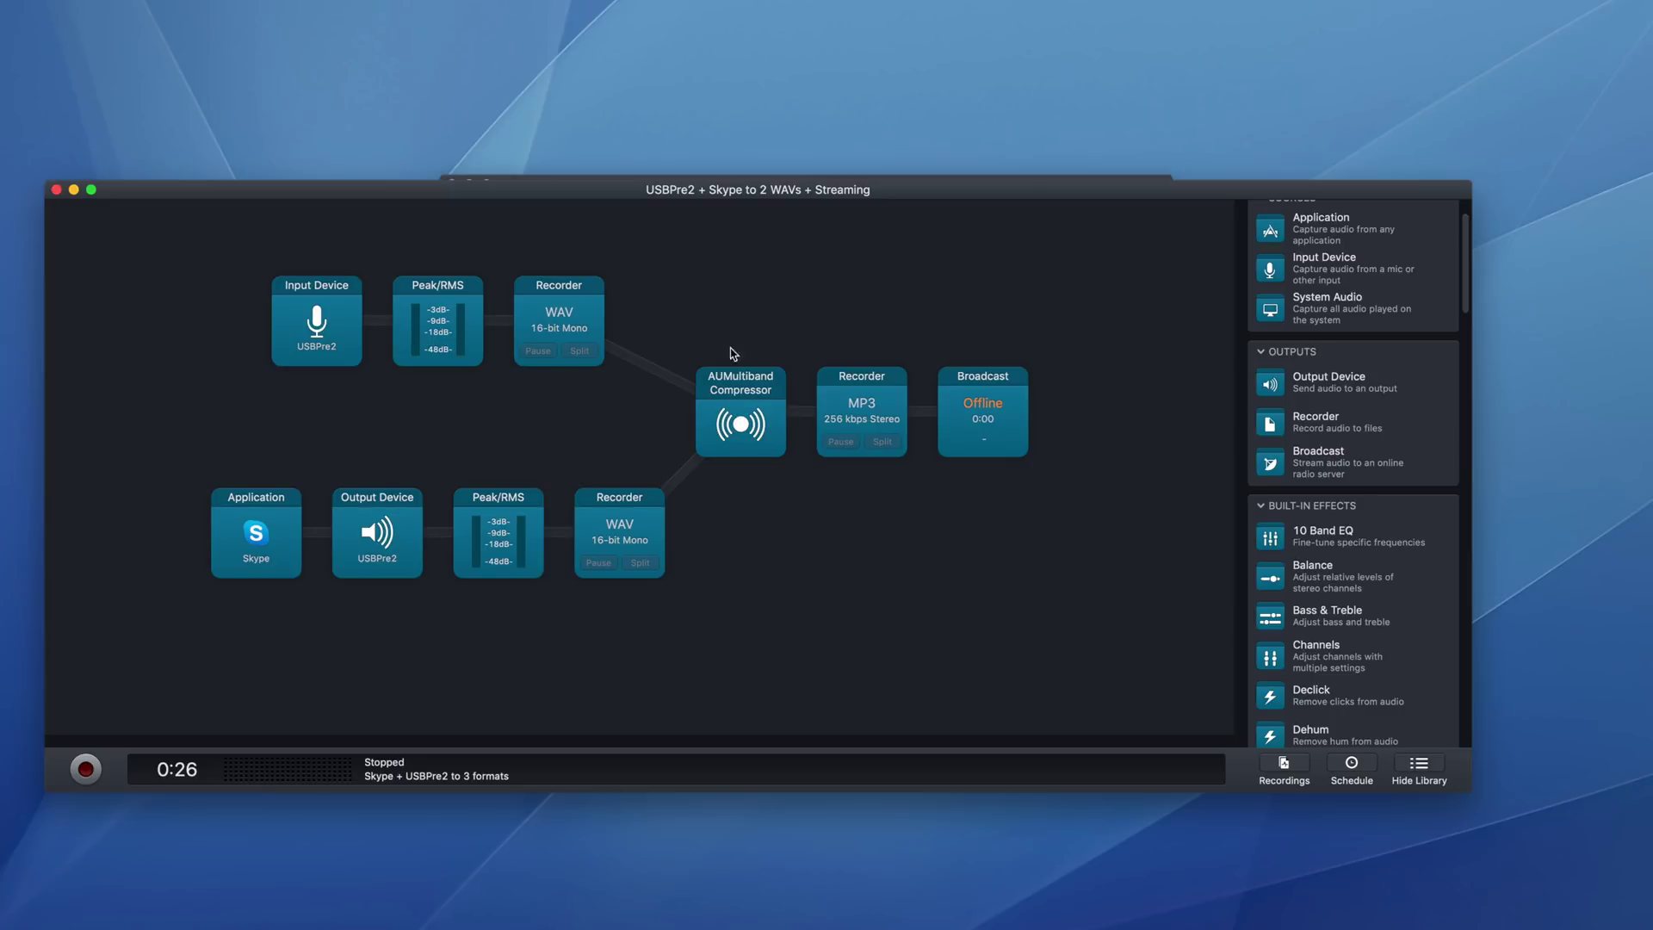
left_click(872, 410)
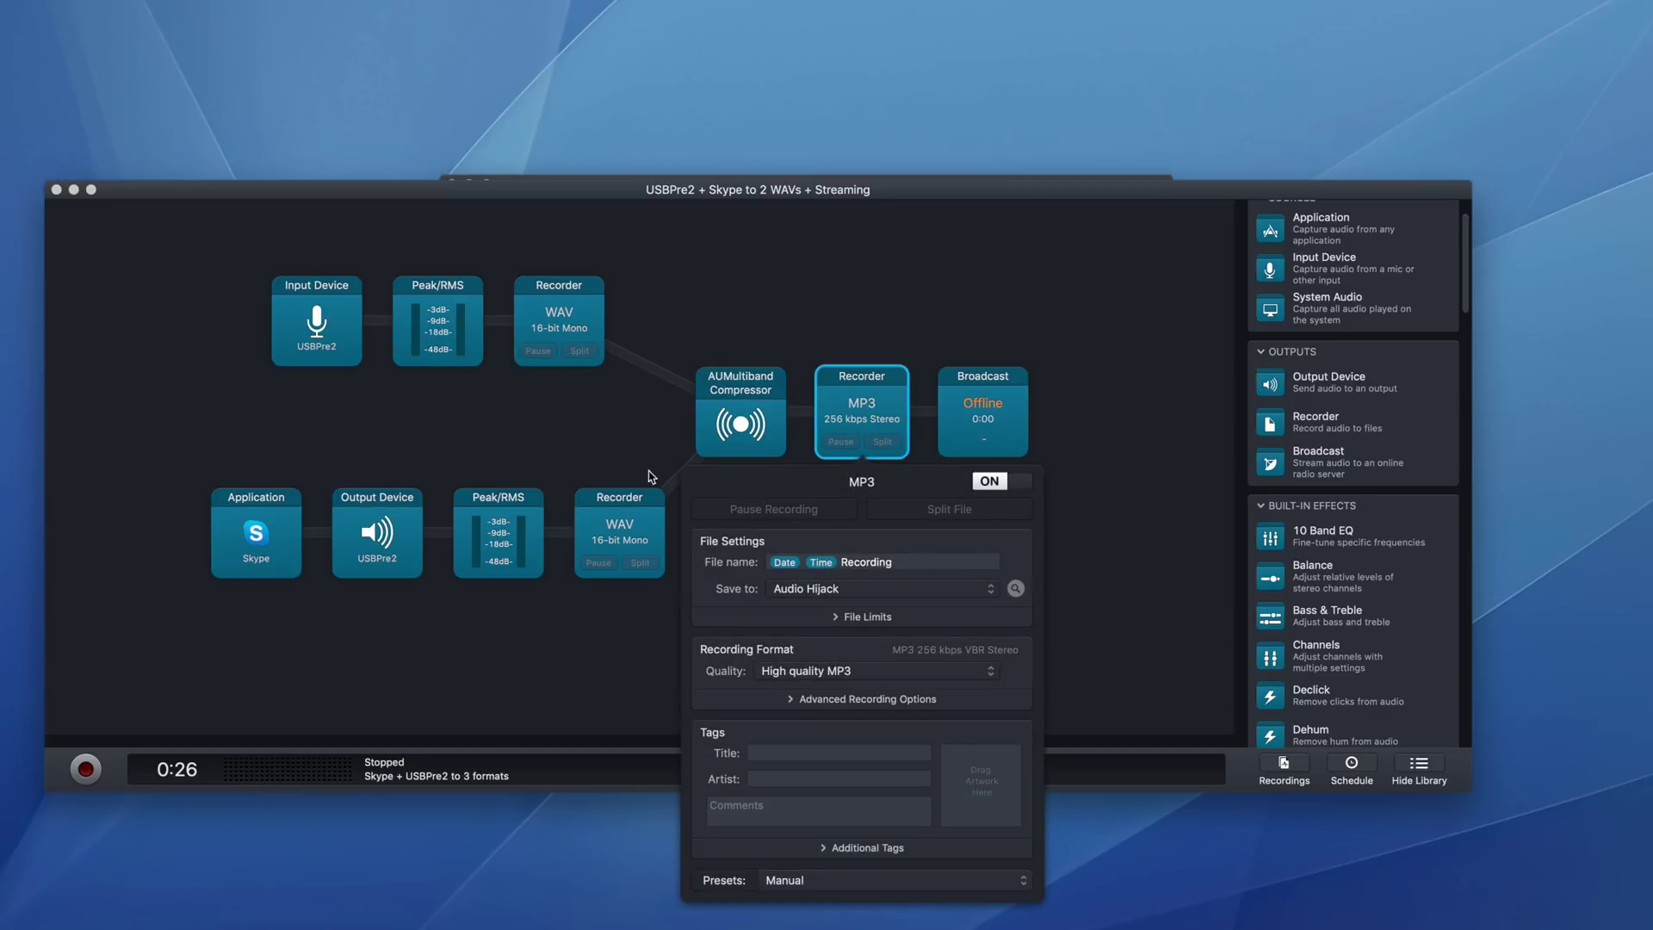
left_click(829, 341)
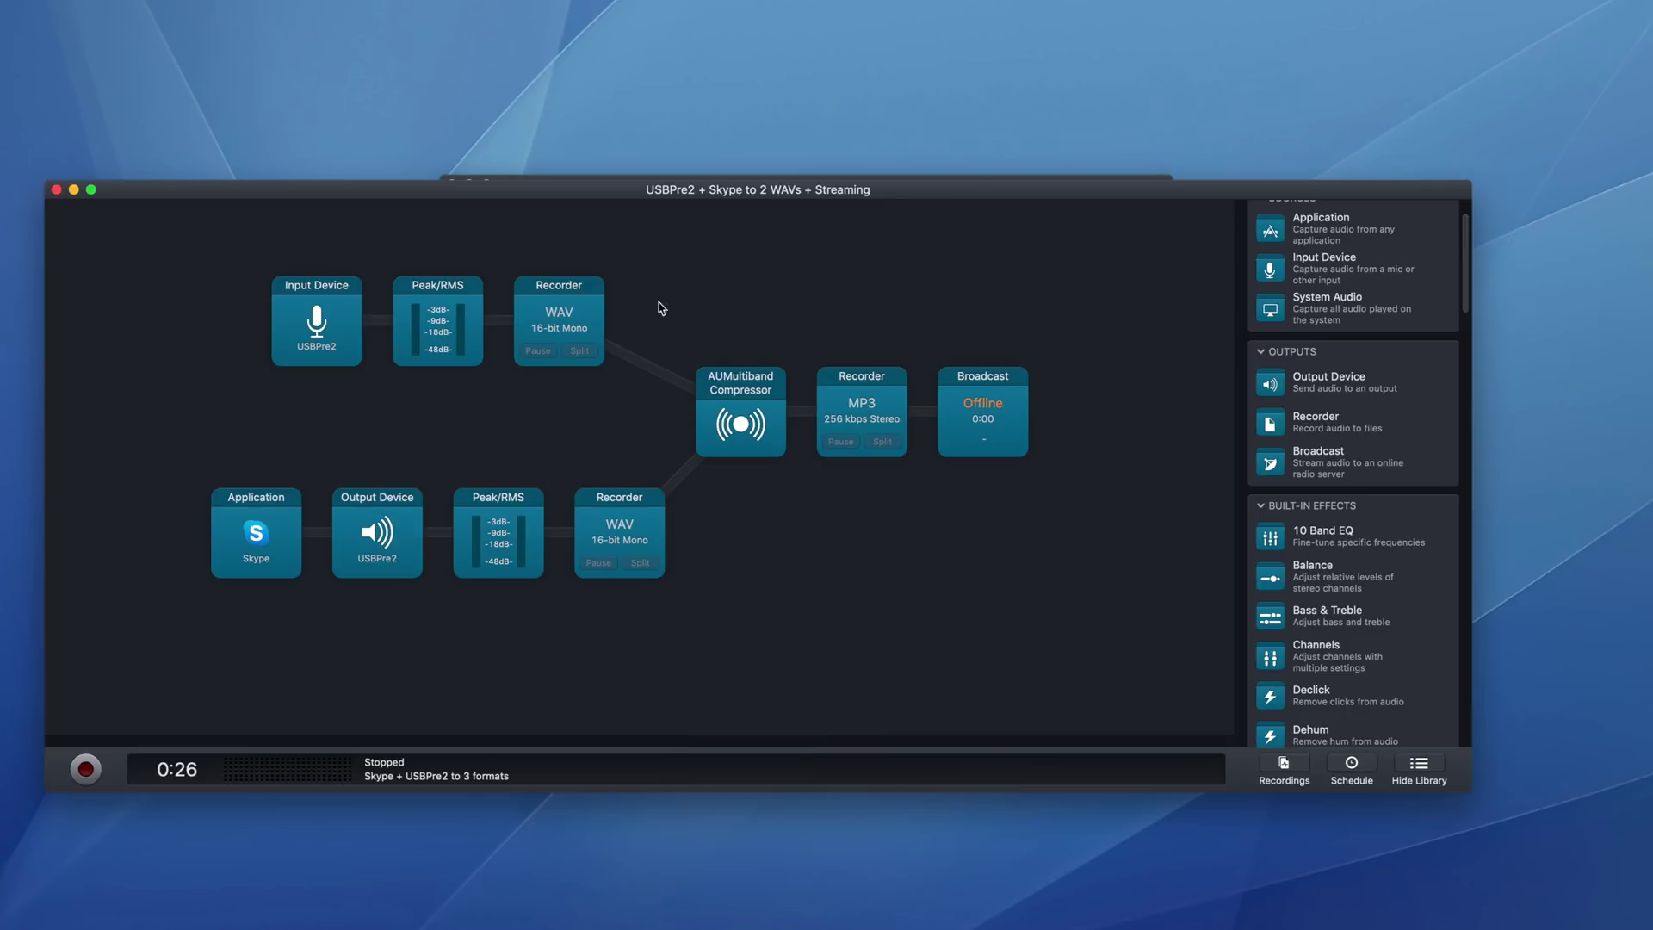
Try moving the MP3 Recorder ahead of the compressor and check both blocks' settings.
left_click_drag(851, 415, 763, 415)
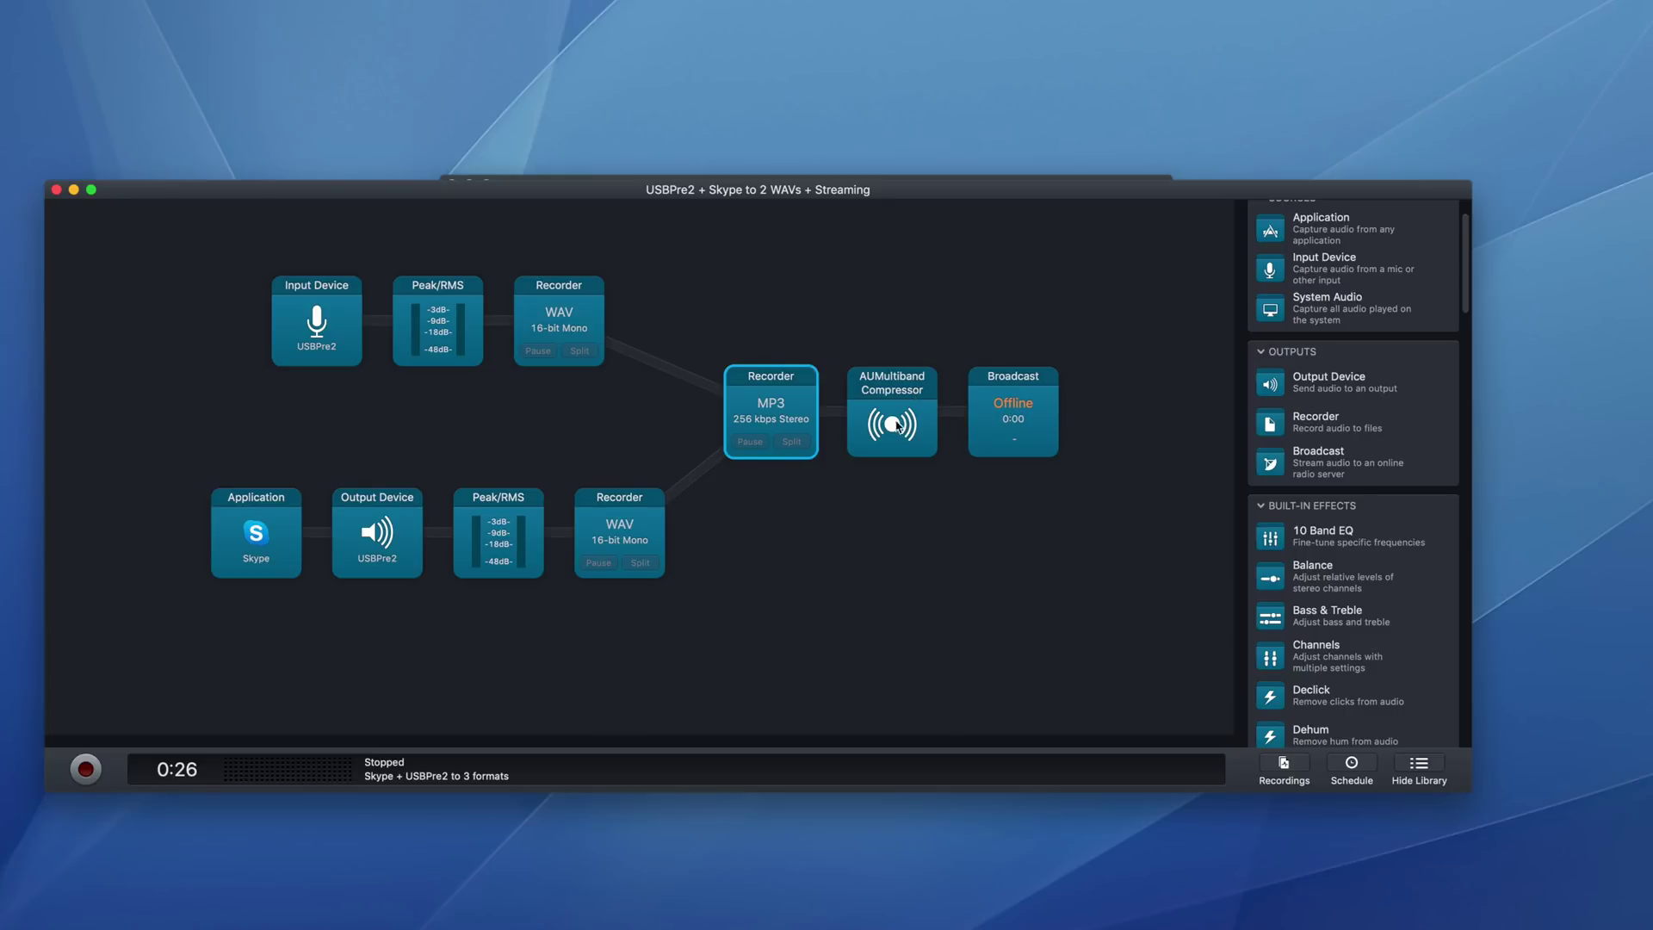
mouse_move(779, 422)
left_mouse_down()
mouse_move(878, 422)
mouse_move(807, 422)
left_mouse_up()
left_click(958, 396)
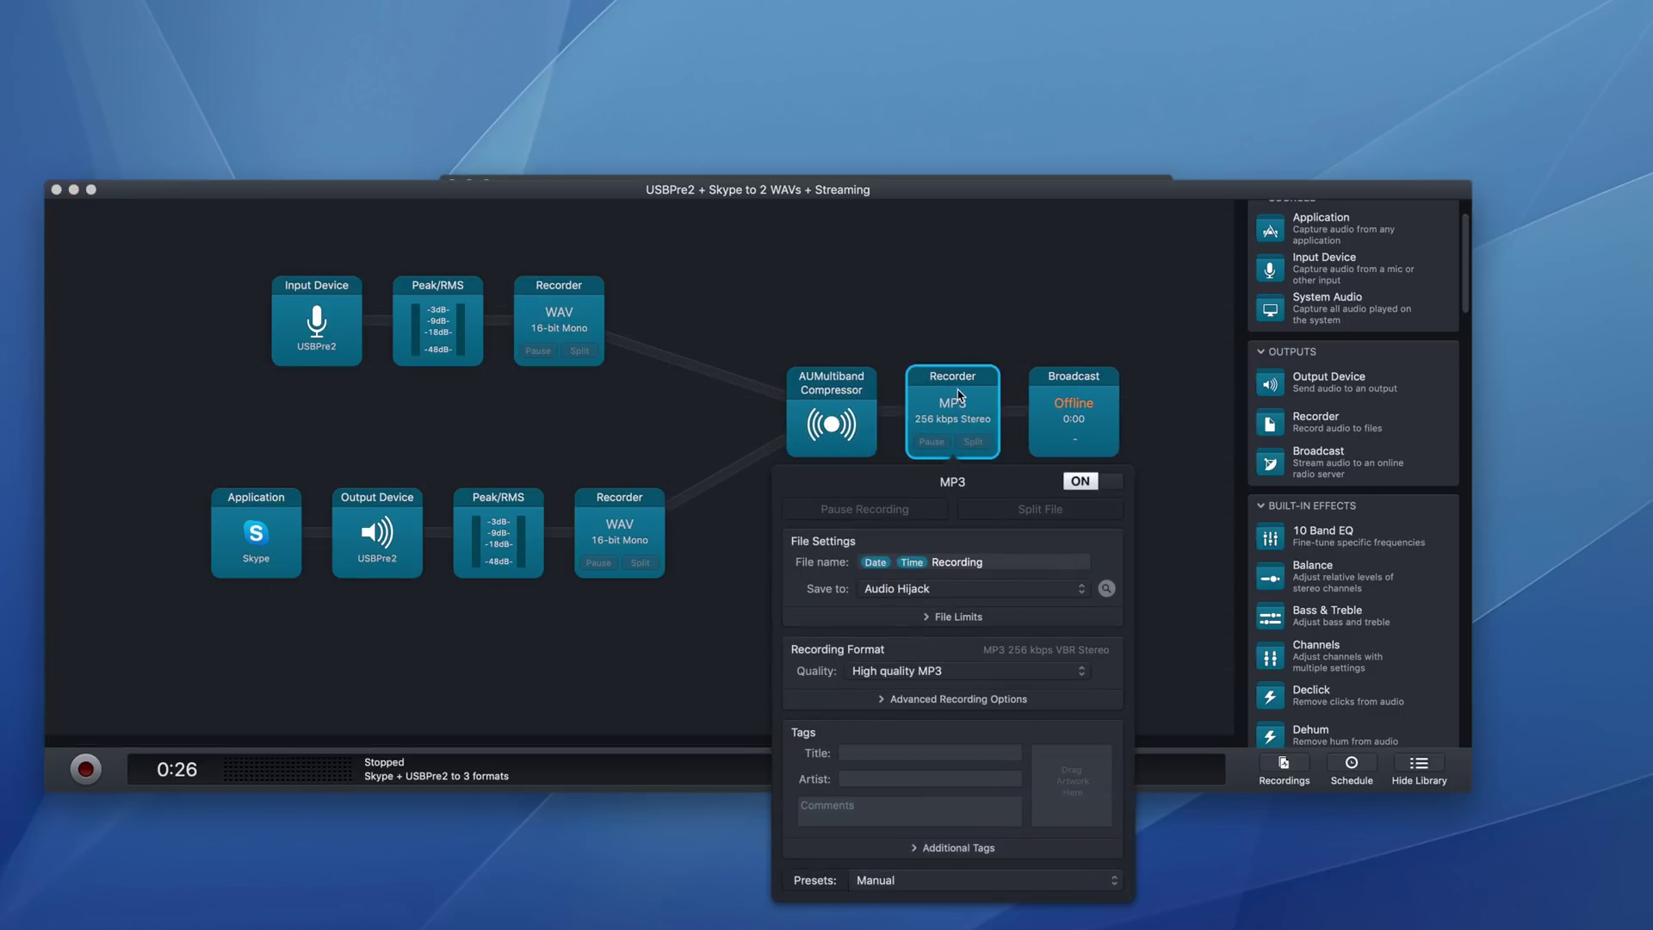
left_click(914, 344)
left_click(824, 398)
left_click(818, 310)
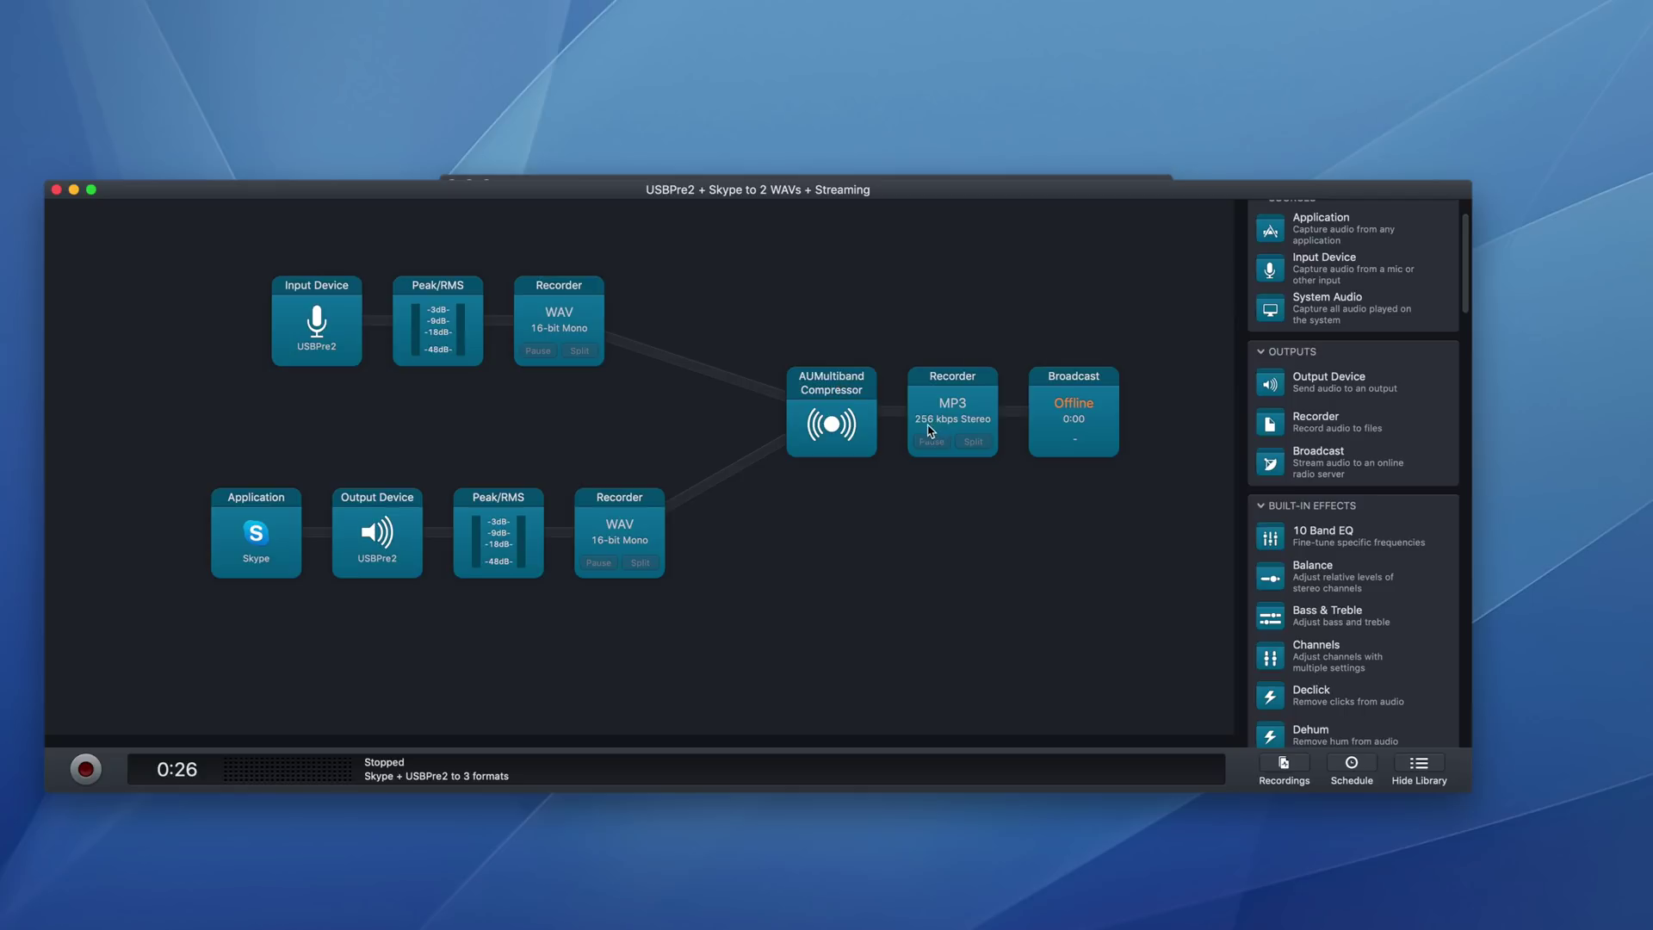
Turn off the MP3 Recorder block and delete it.
left_click(954, 418)
left_click(913, 316)
left_click(950, 410)
left_click(951, 415)
left_click(959, 384)
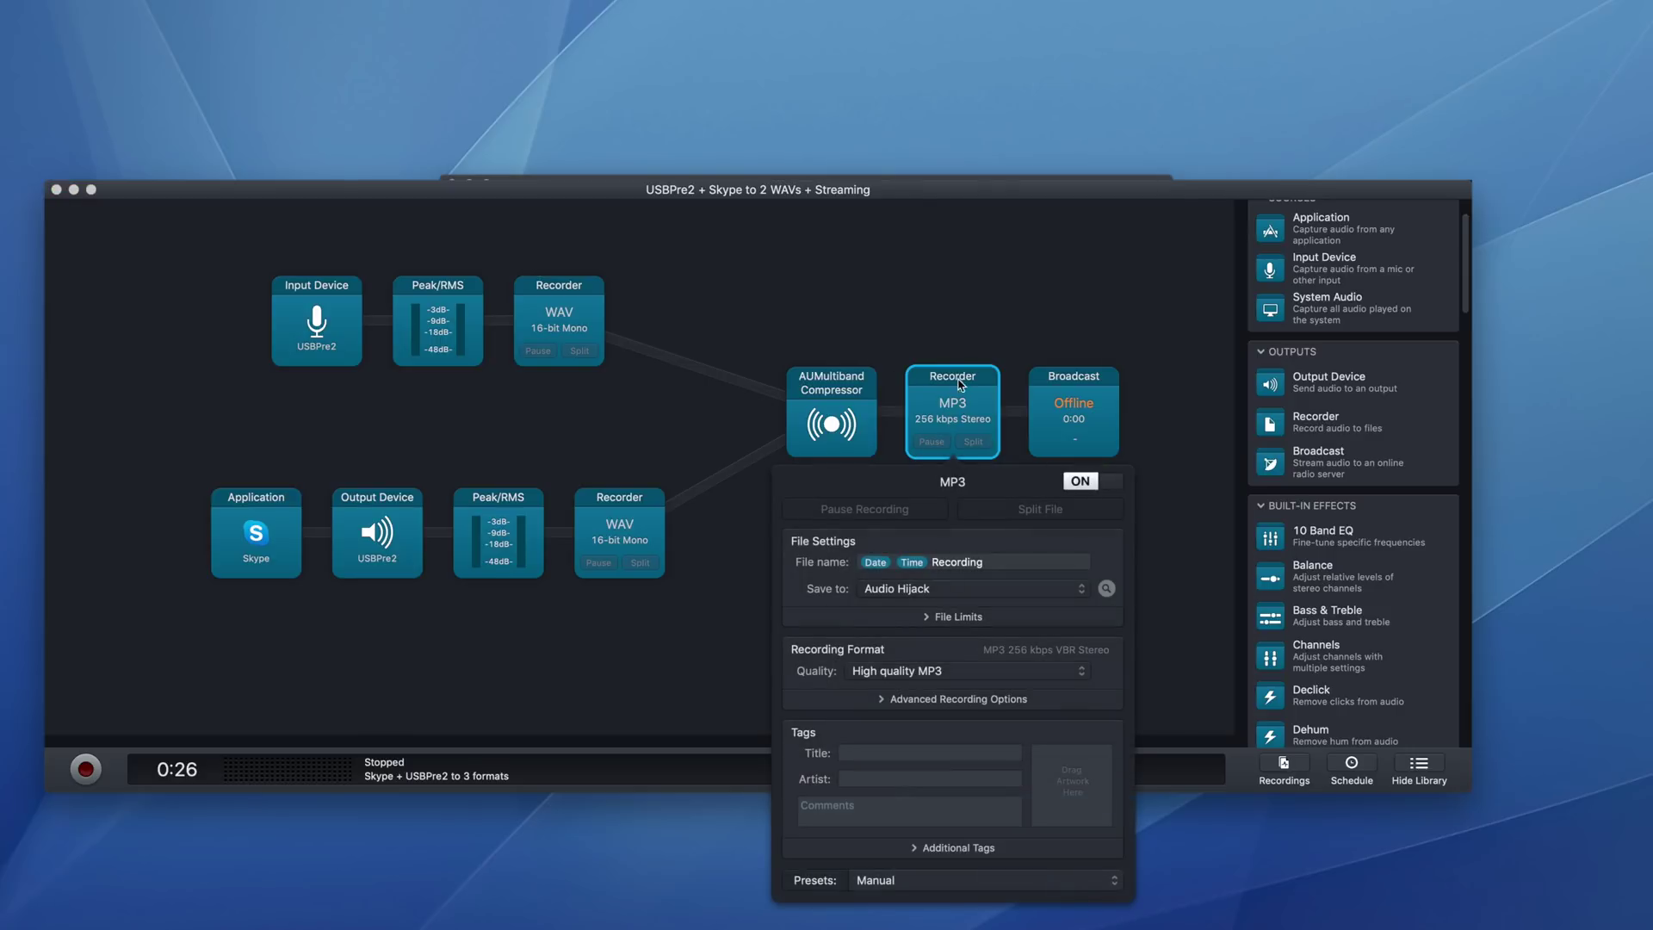
right_click(946, 404)
left_click(970, 409)
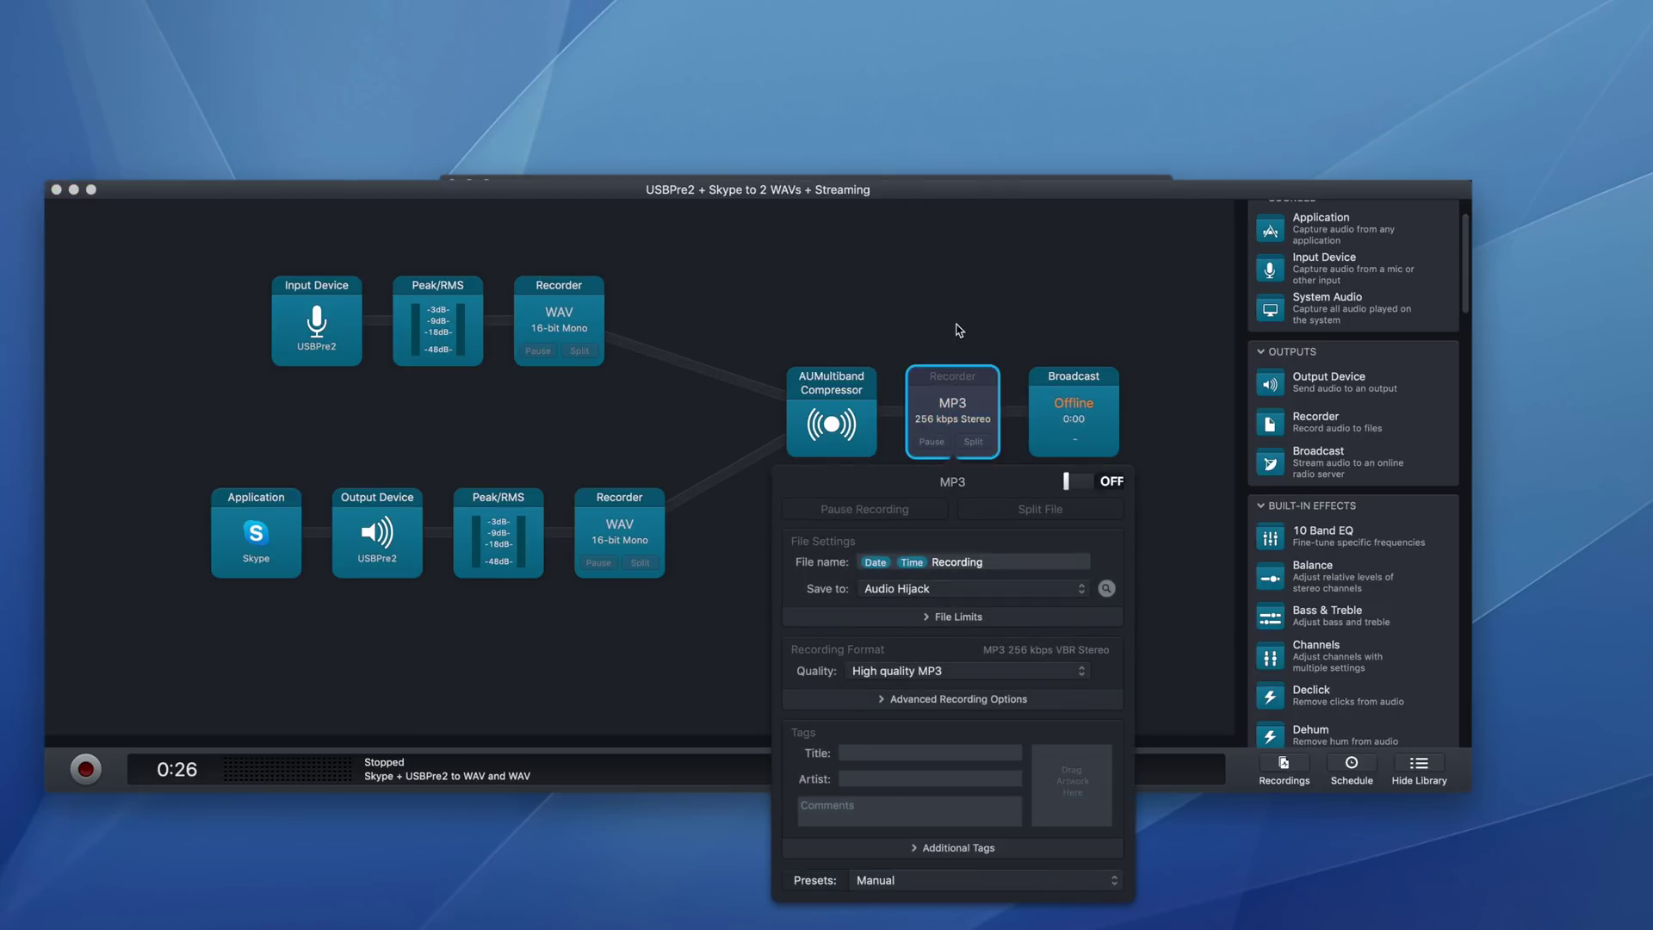
left_click(959, 330)
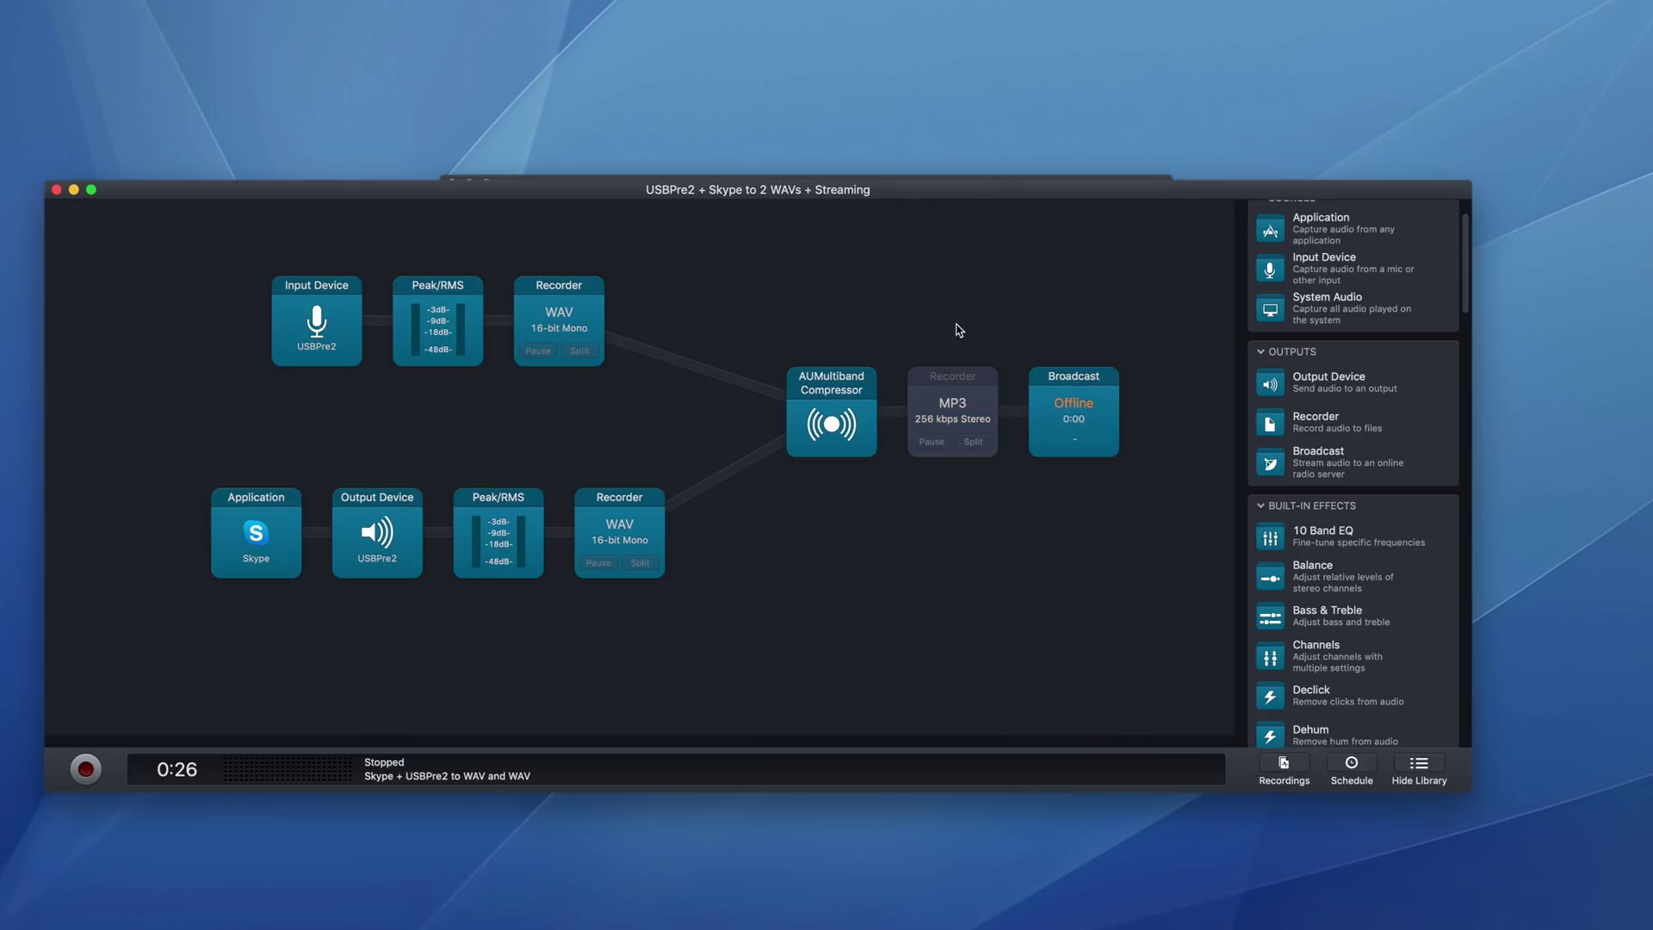
right_click(962, 394)
key("Escape")
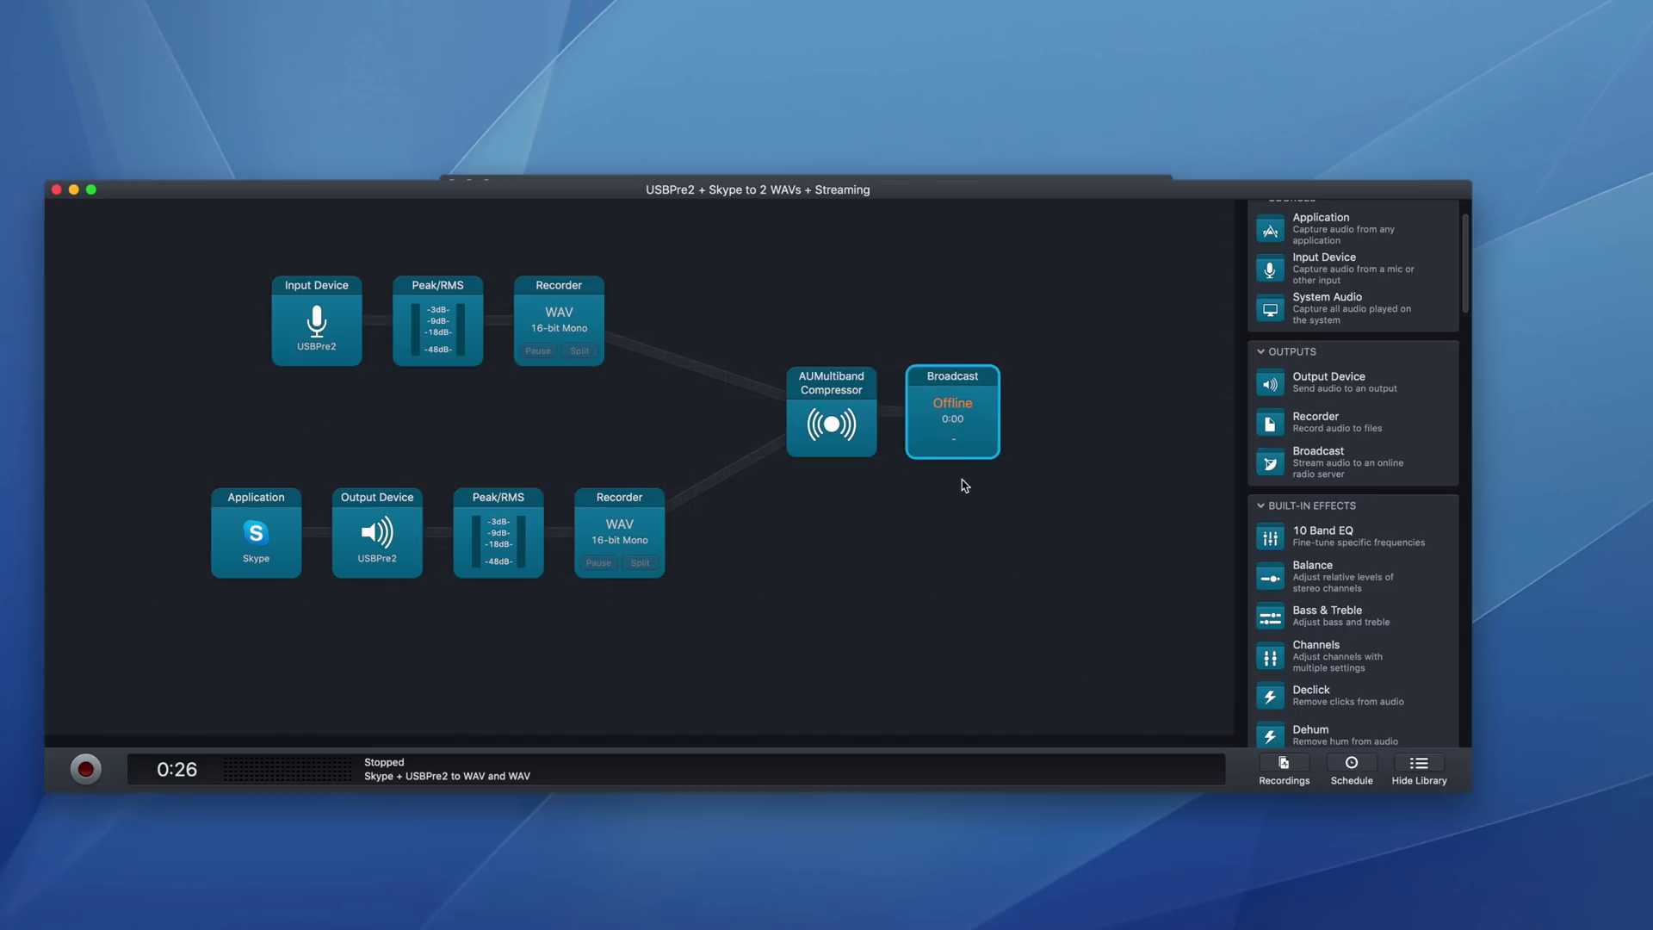
Close the current session editor, then open Application Audio and view its Google Chrome source settings.
key("super+w")
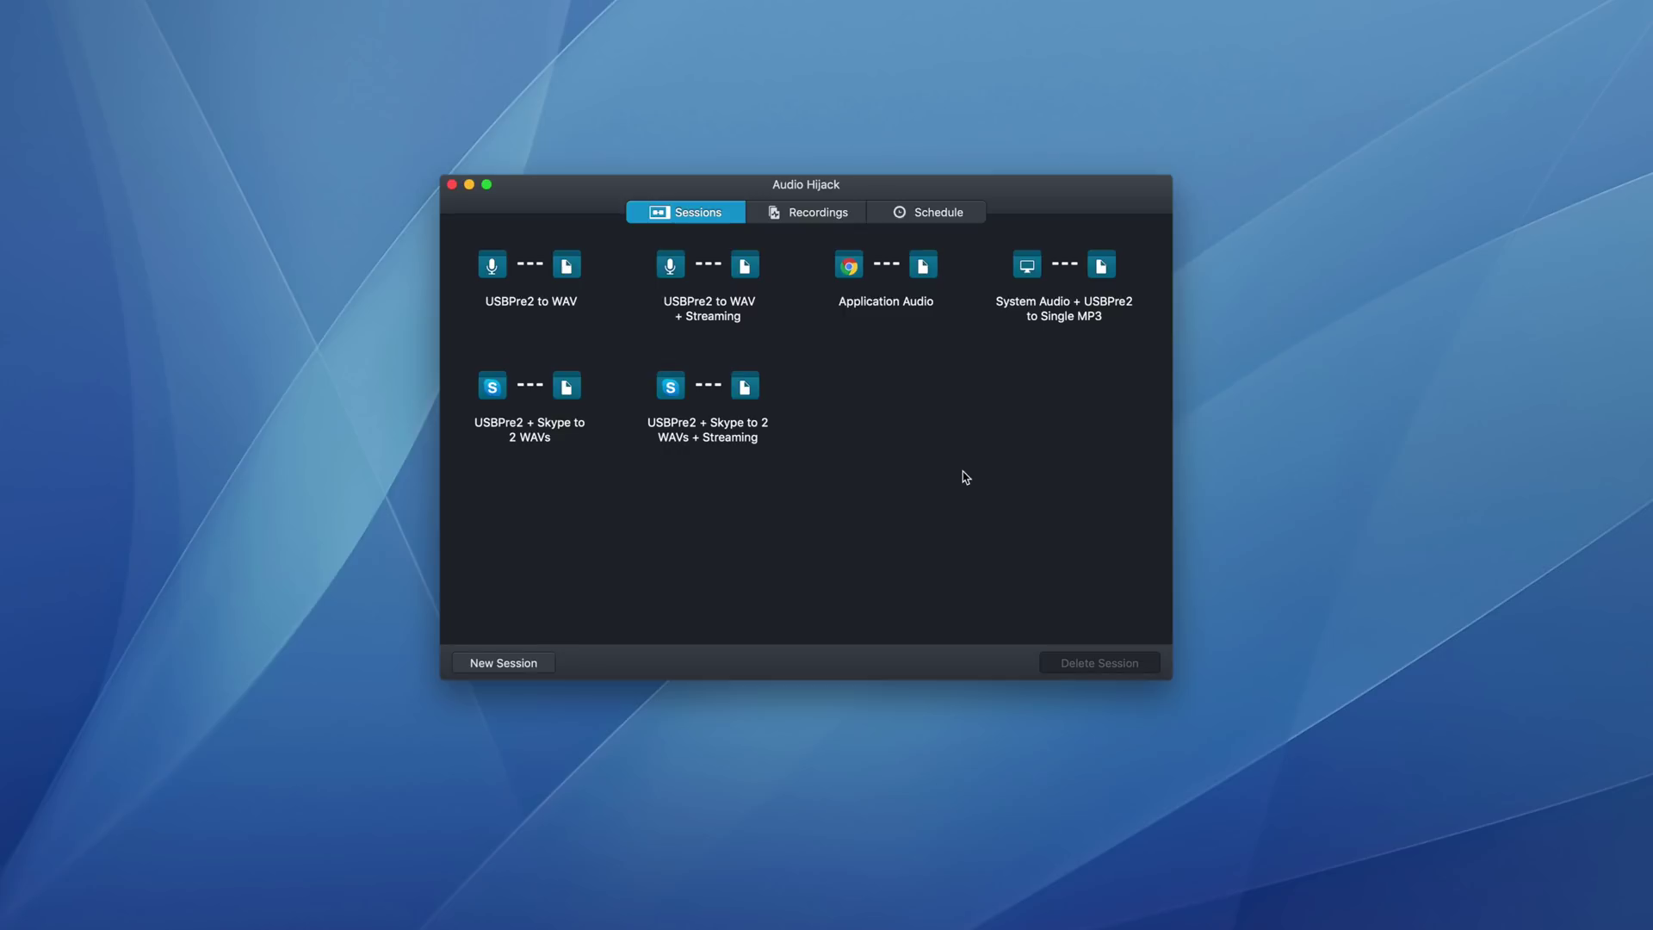
double_click(923, 267)
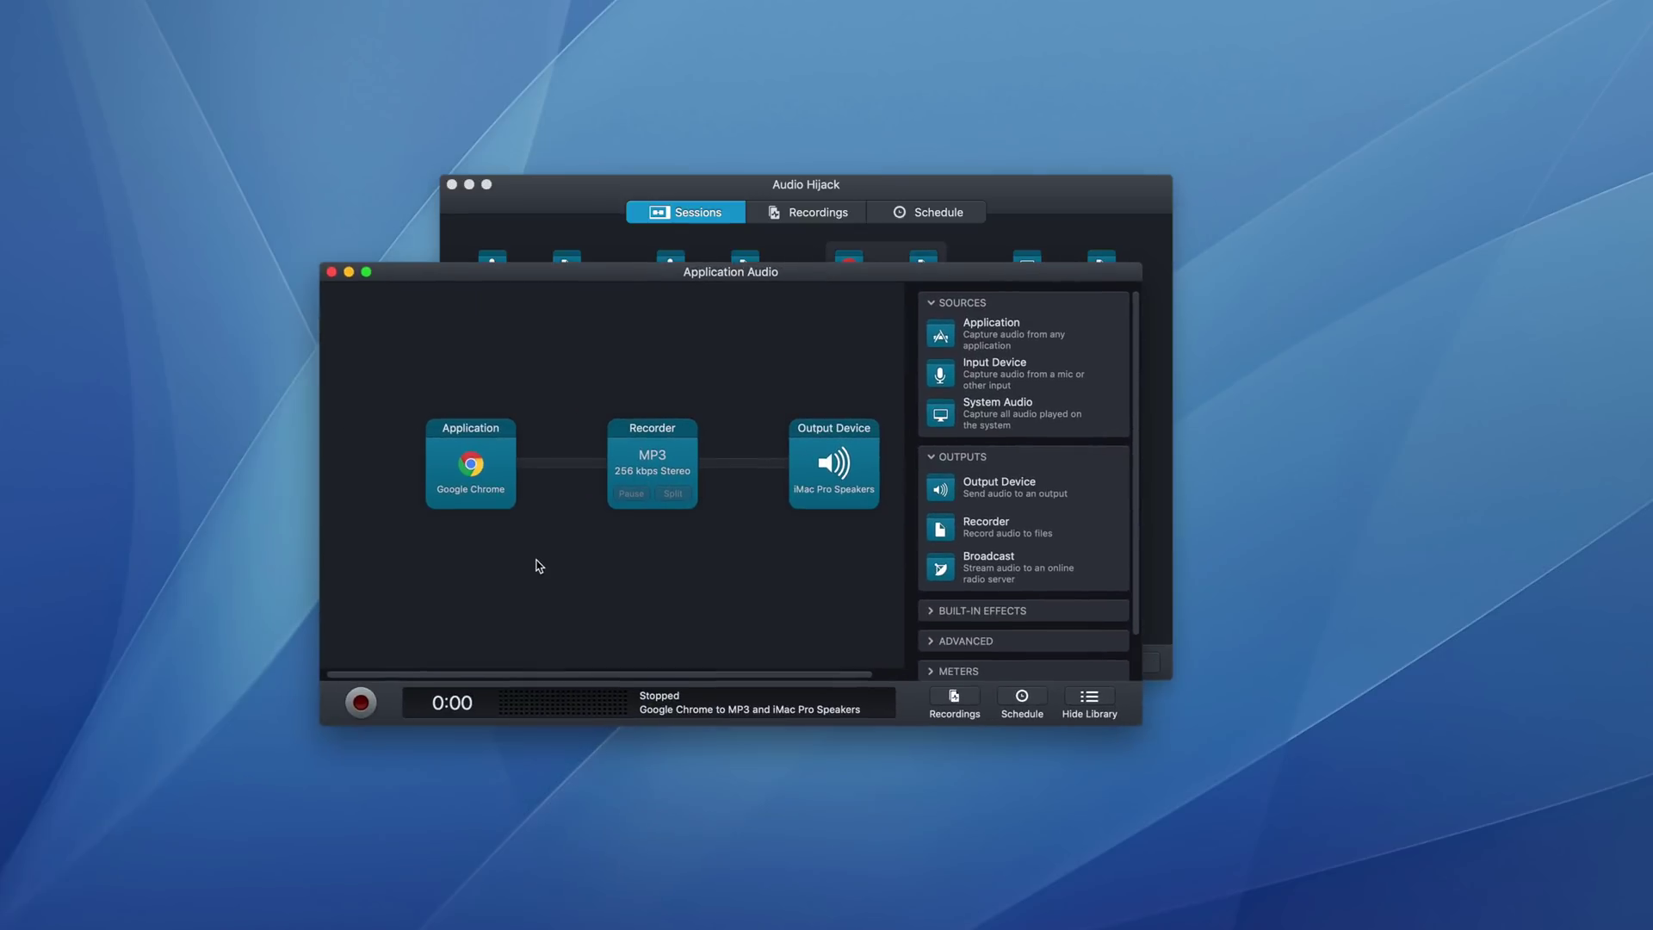
left_click(472, 463)
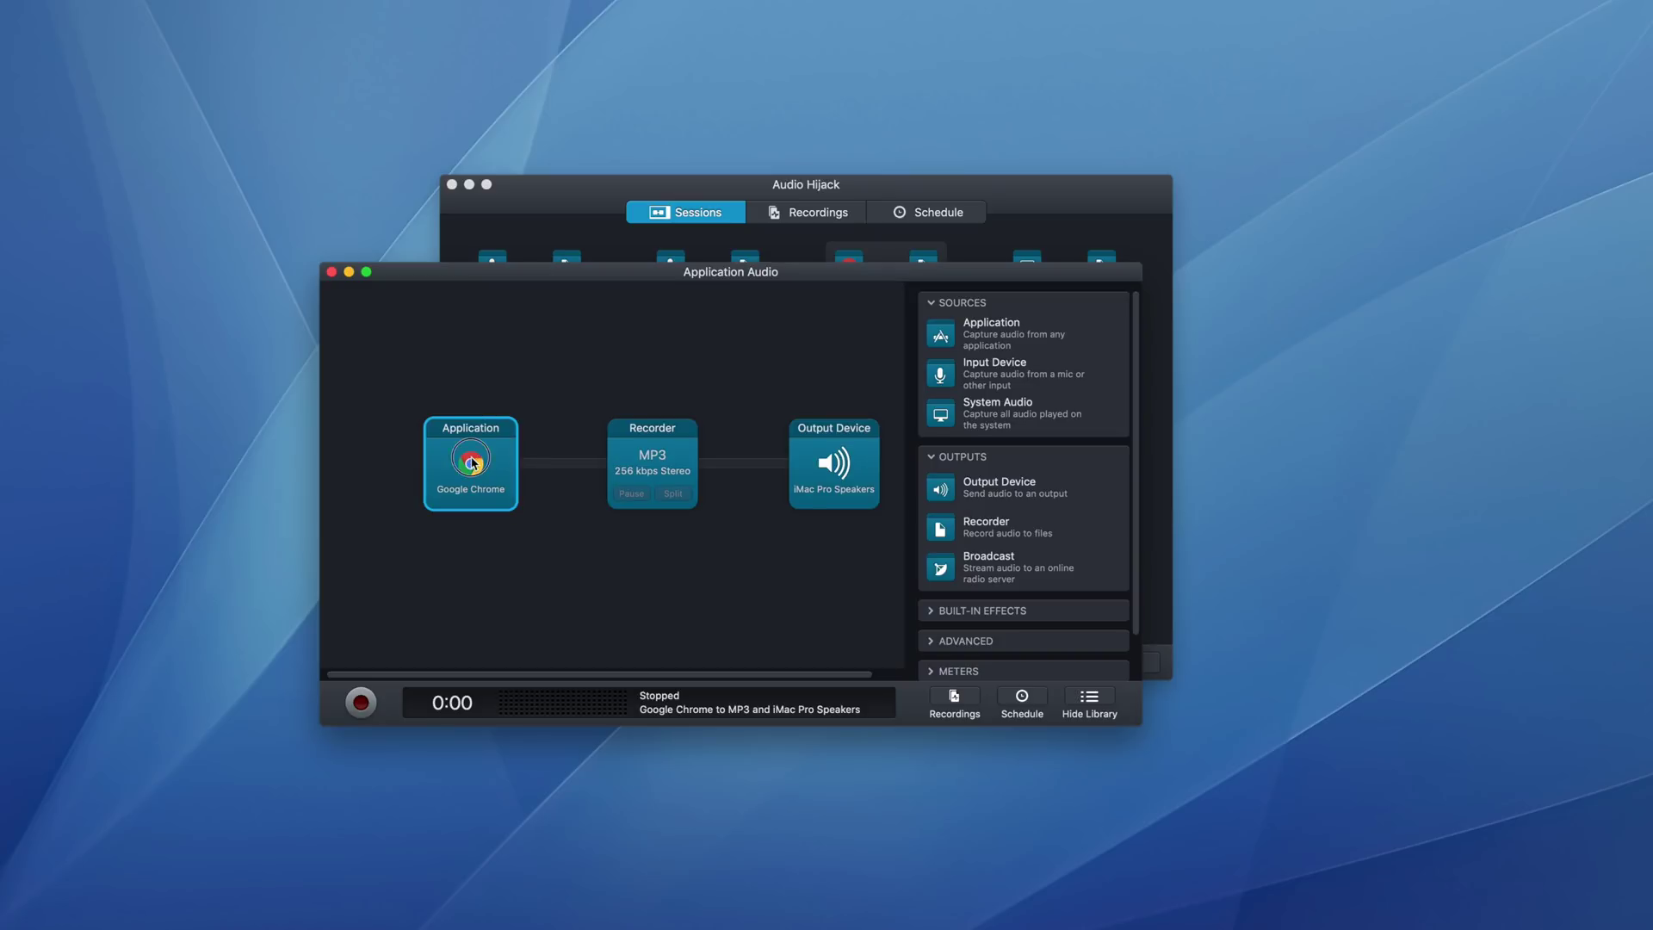
Review the MP3 recorder and iMac Pro Speakers settings, then close the Application Audio window.
left_click(663, 447)
left_click(832, 444)
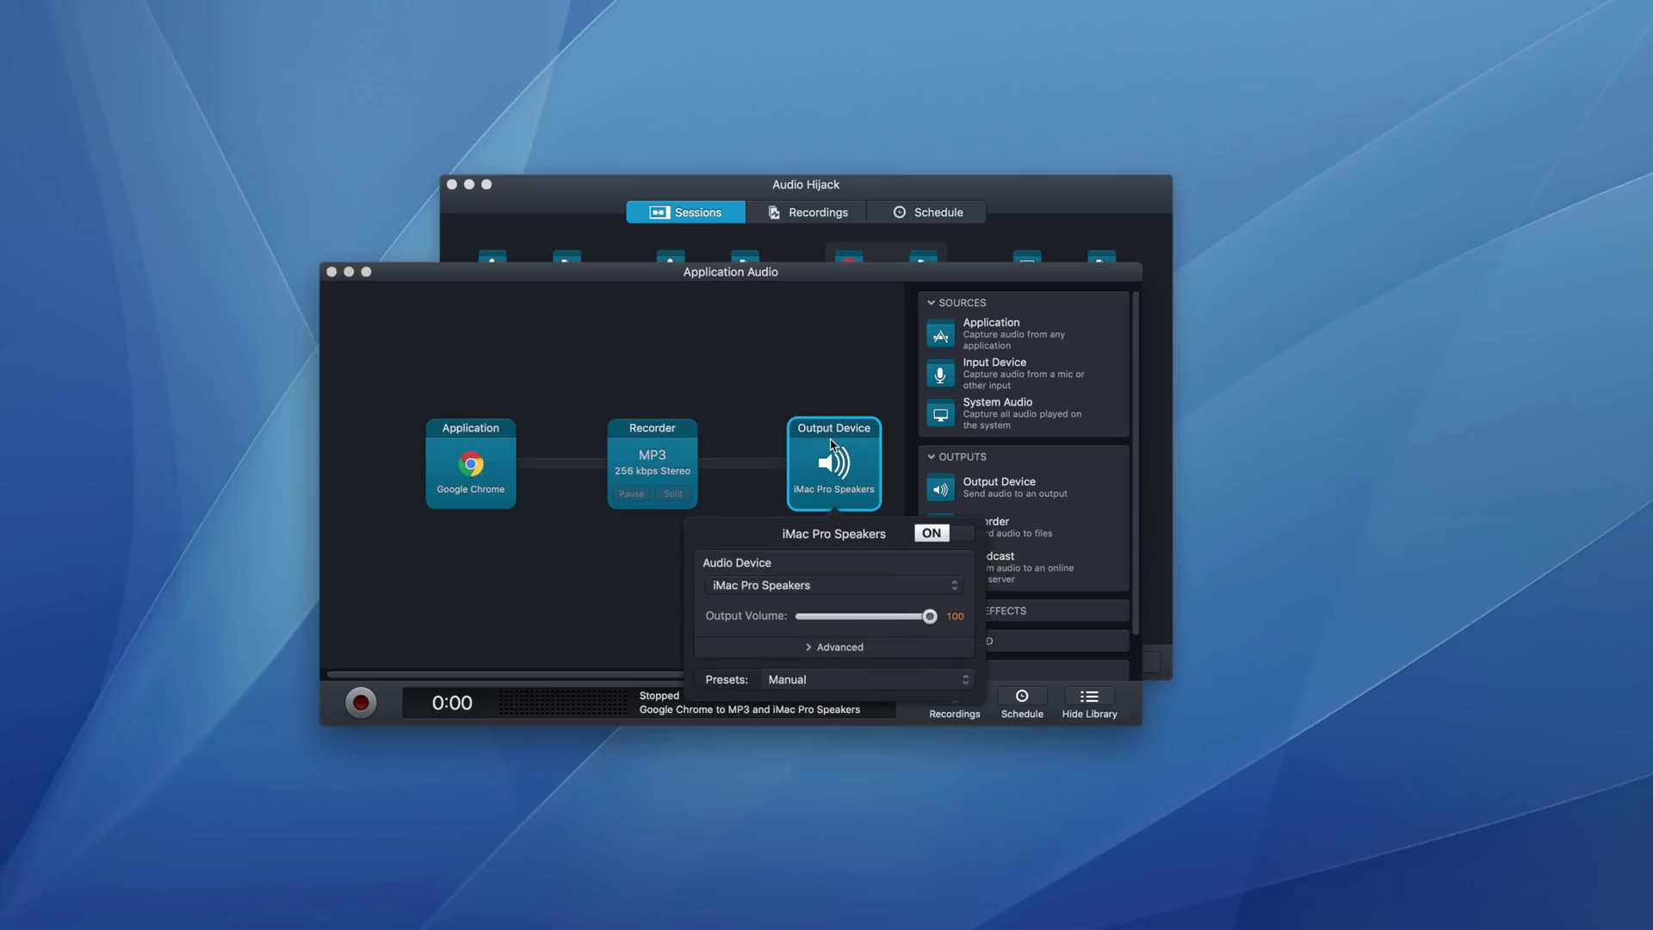
left_click(841, 401)
left_click(840, 463)
left_click(668, 465)
left_click(656, 385)
left_click(330, 273)
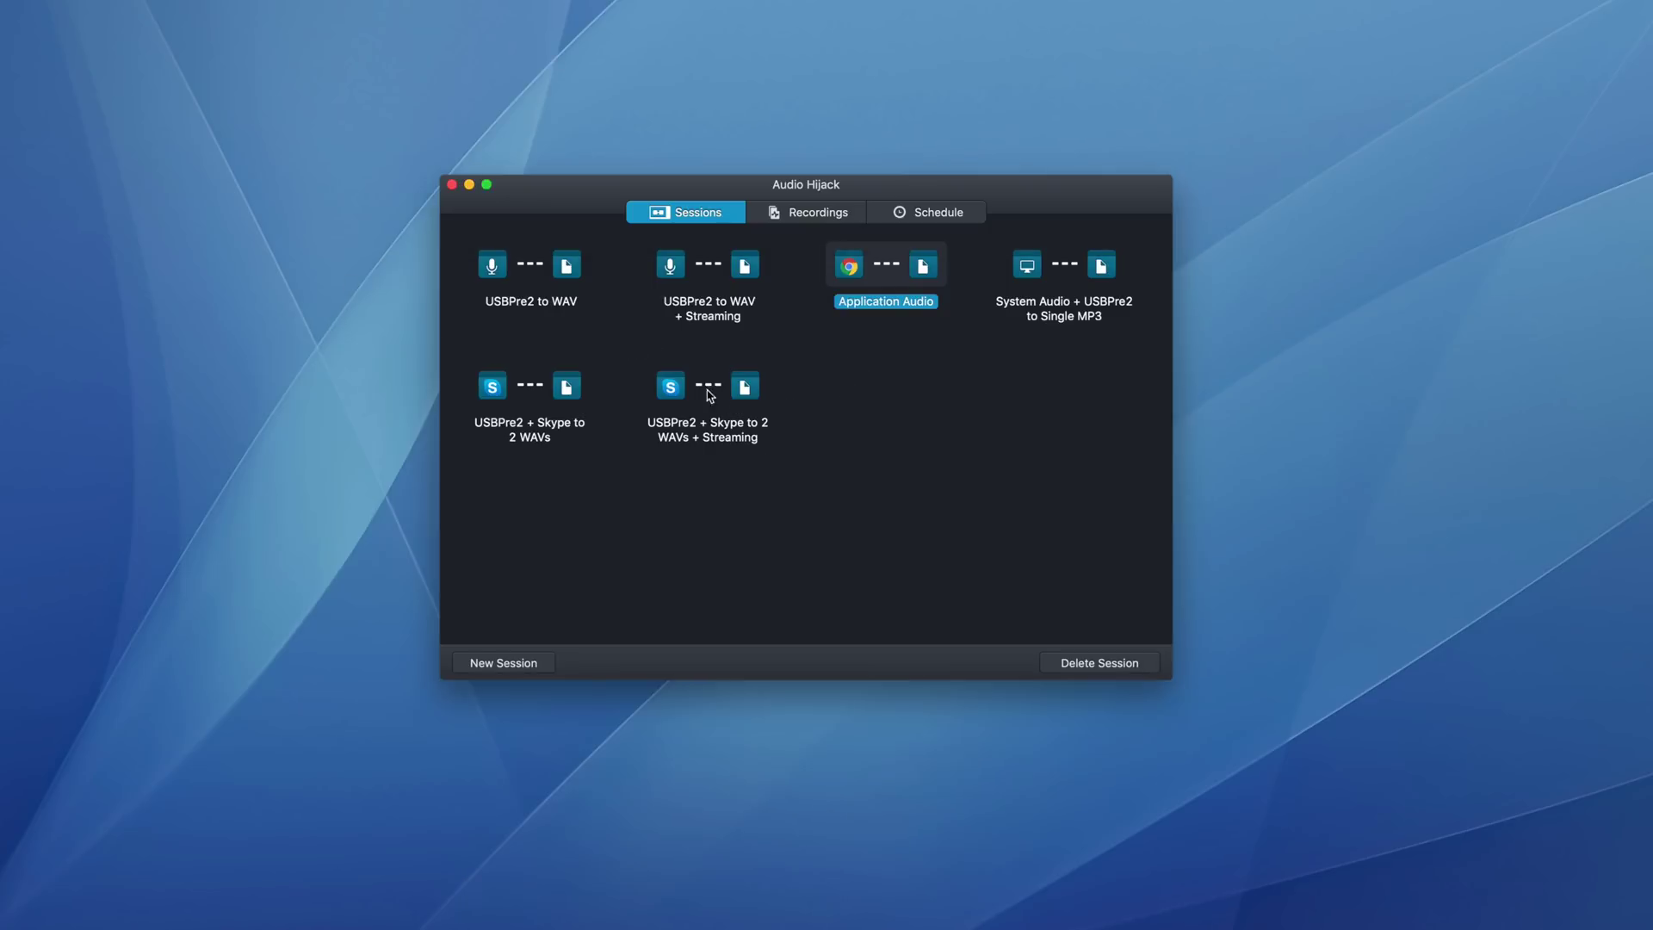